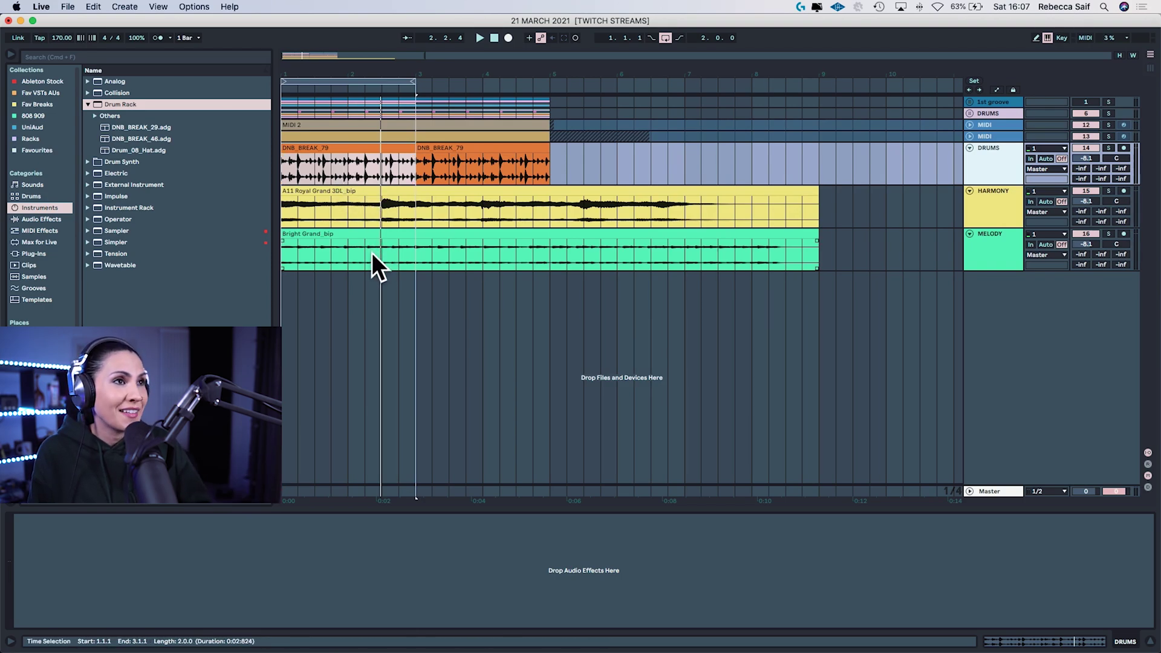
# - Convert the drums of the first DNB_BREAK_79 clip to a new MIDI track and unfold that track
pyautogui.rightClick(316, 151)
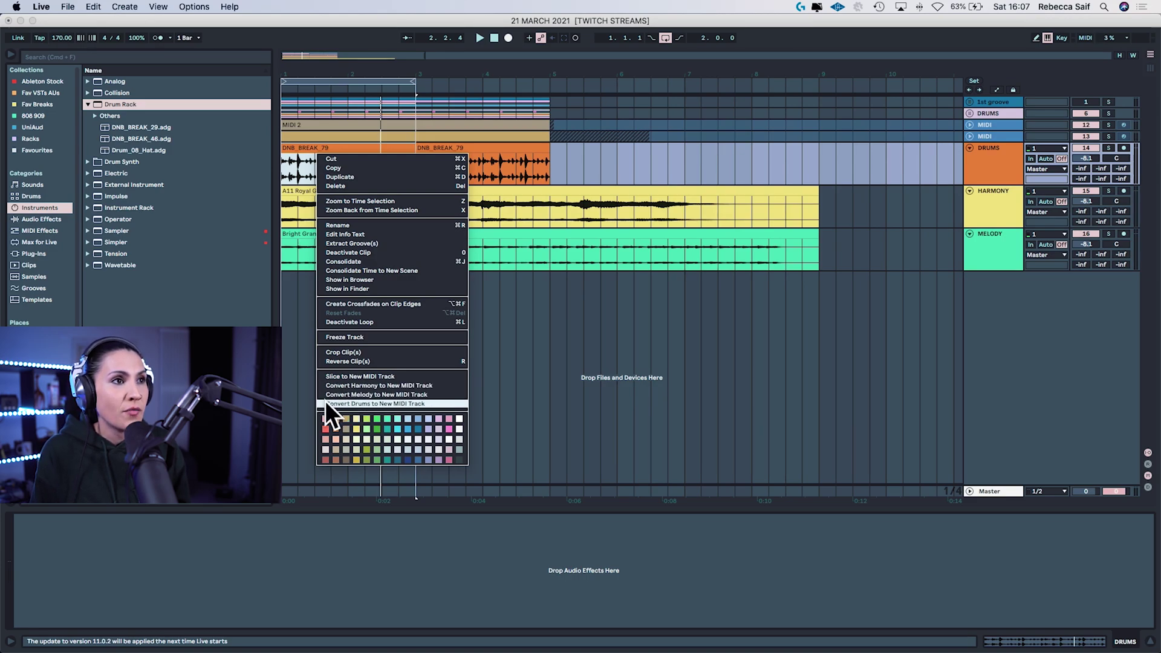
pyautogui.click(380, 404)
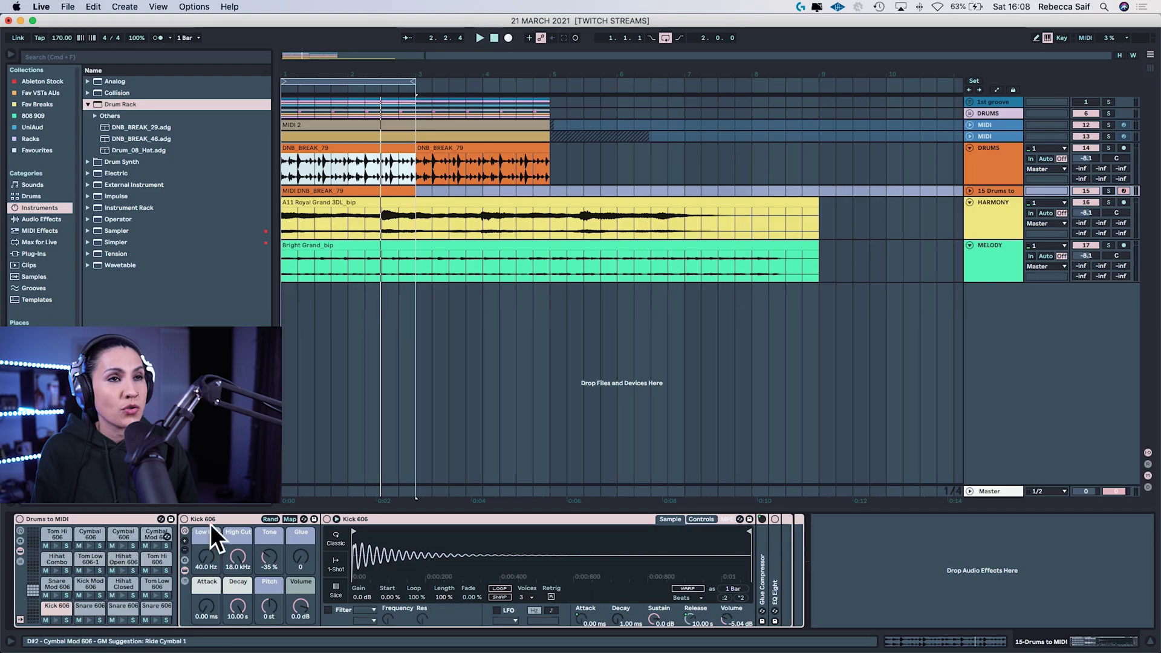
pyautogui.click(968, 190)
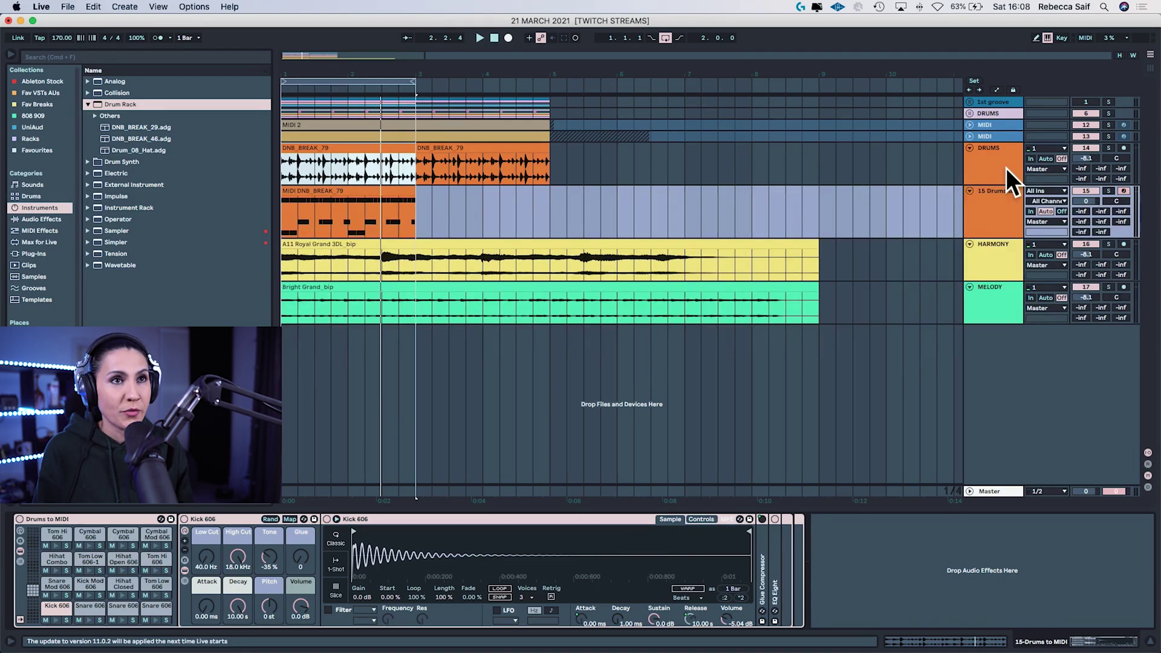
# - Compare the original DRUMS track with the converted drums MIDI track by soloing and playing each in turn
pyautogui.click(989, 166)
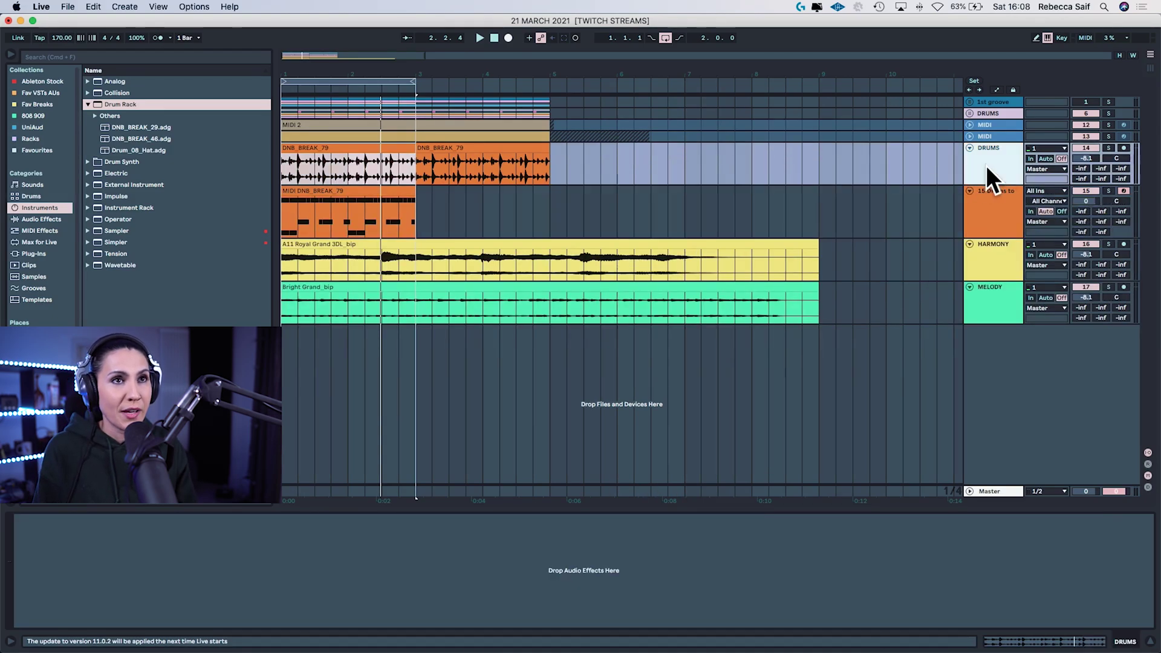
pyautogui.click(1108, 147)
pyautogui.press('space')
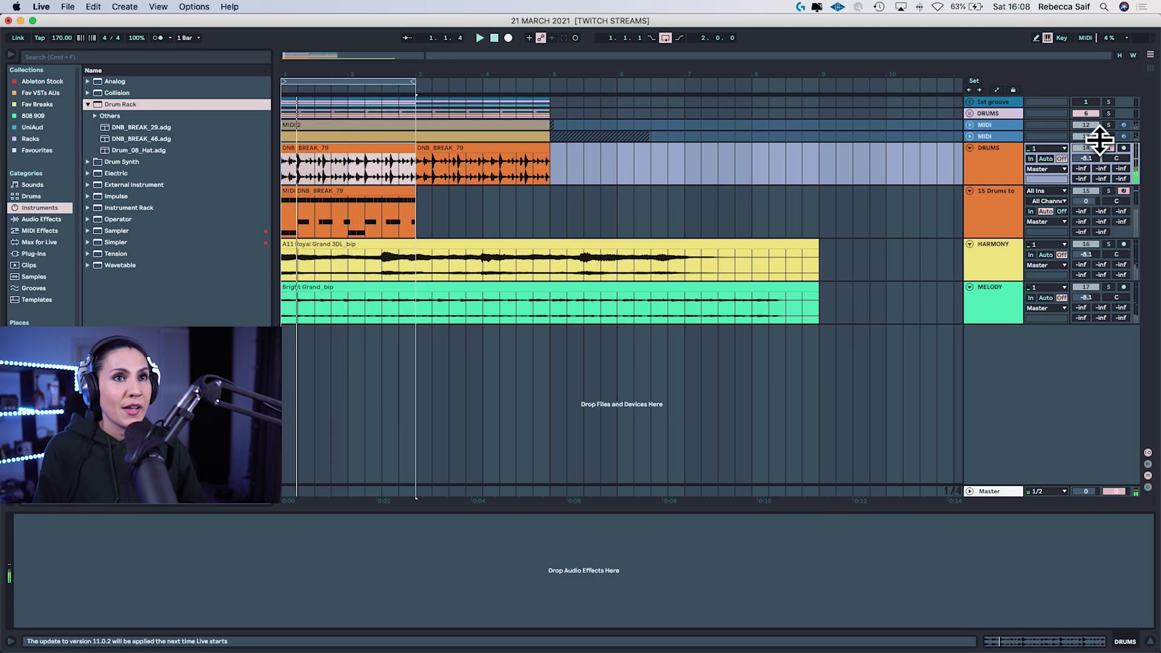
pyautogui.click(1109, 191)
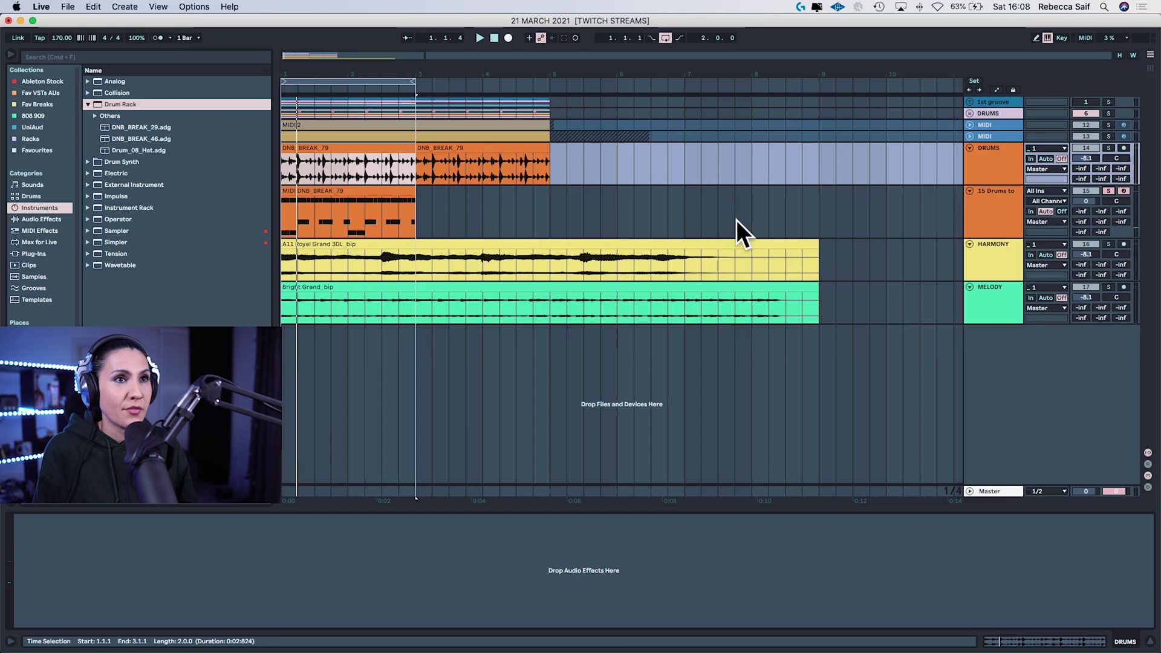
pyautogui.press('space')
pyautogui.click(989, 234)
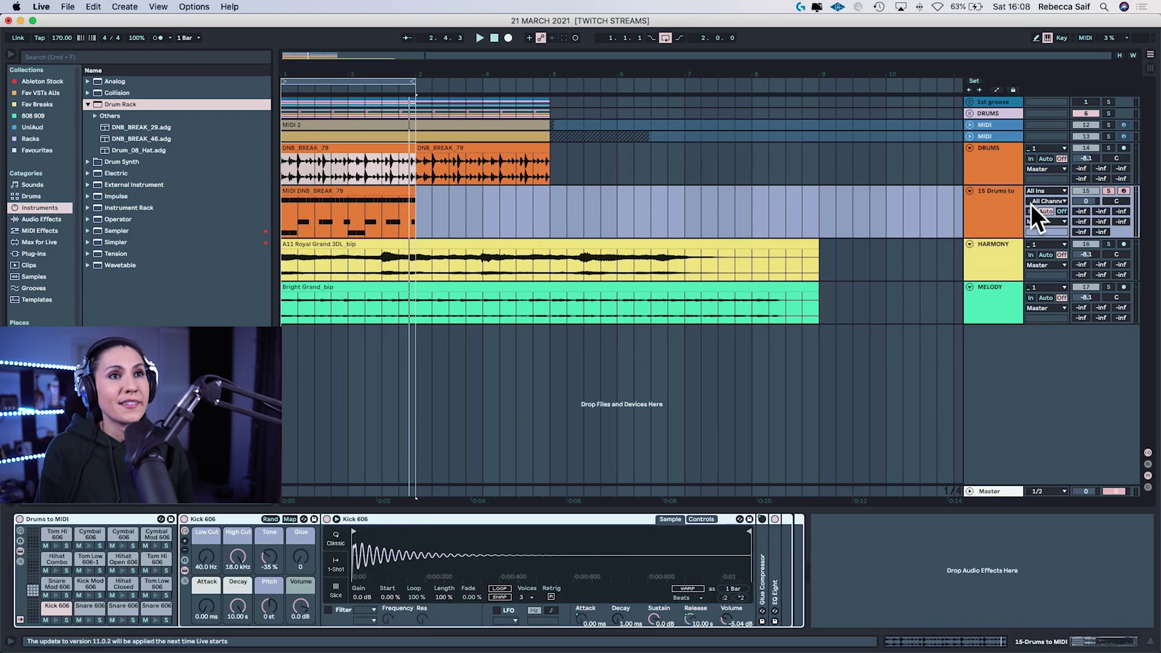
# - Examine the kick, snare and hi-hat notes in the converted MIDI DNB_BREAK_79 clip, and return to the track's drum rack
pyautogui.doubleClick(370, 196)
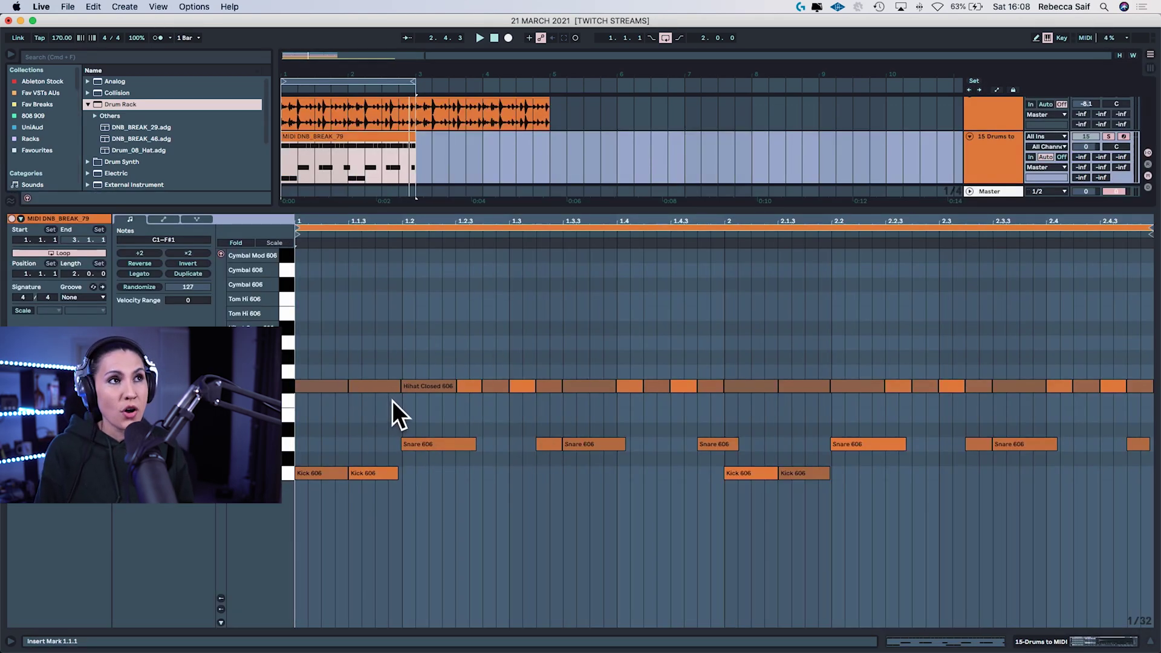
pyautogui.click(341, 165)
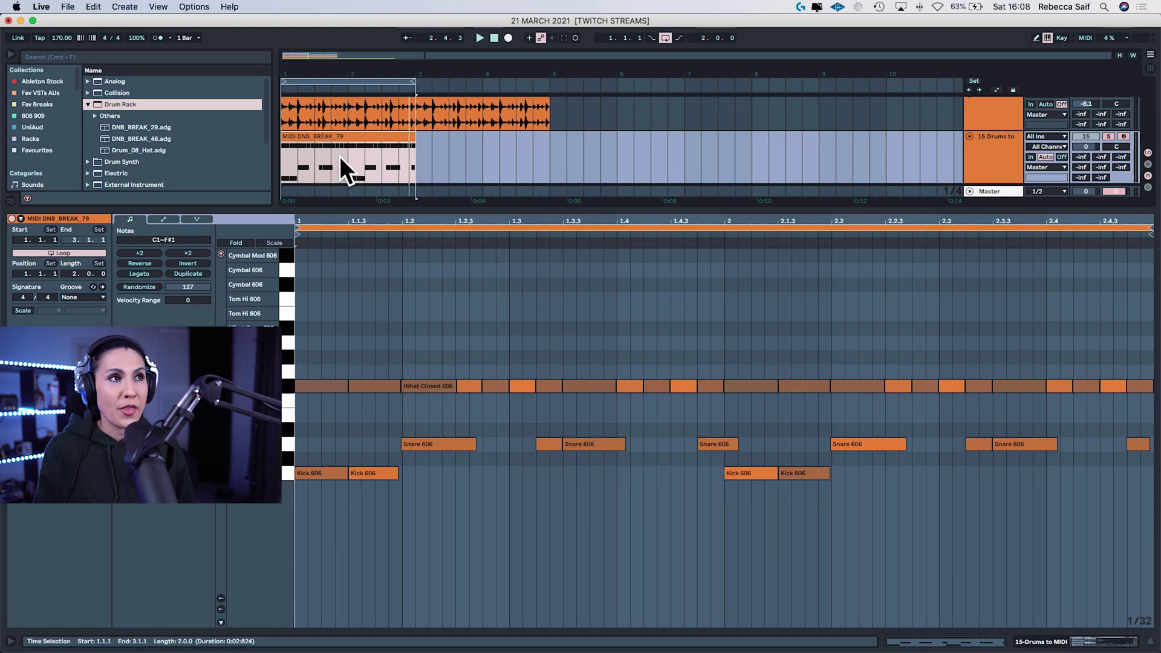
pyautogui.moveTo(1018, 211); pyautogui.dragTo(1058, 423)
pyautogui.click(1003, 213)
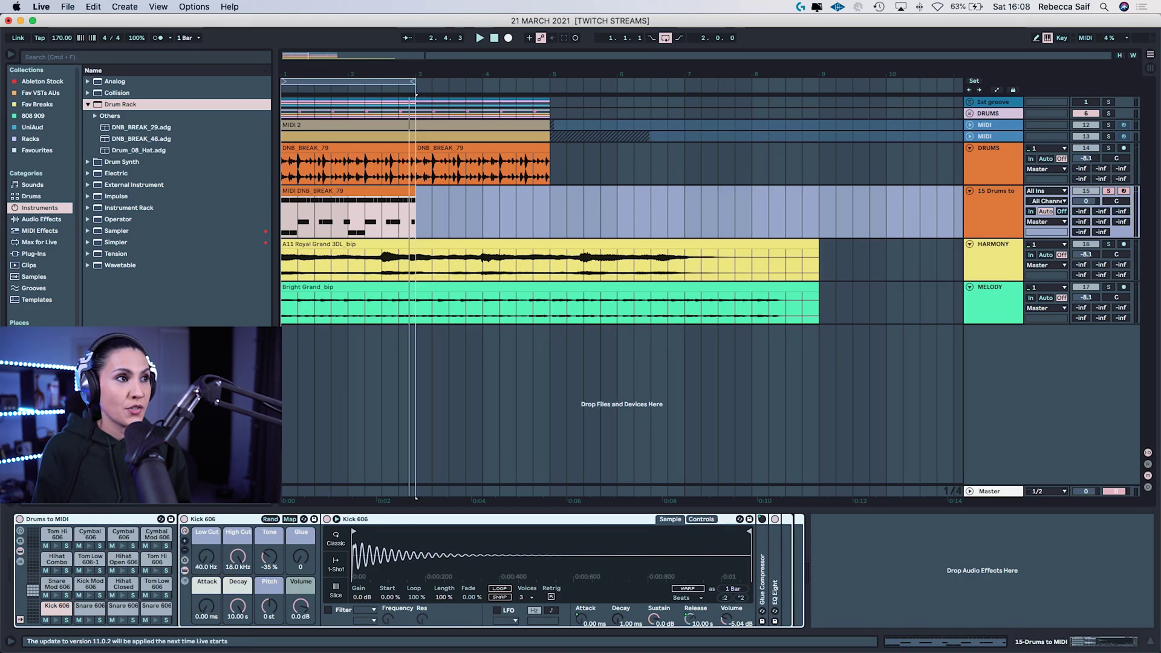
# - Search the browser for "kick drum" and load LDB_K01_C1_Kick_Drum.wav onto the Kick 606 pad
pyautogui.click(49, 363)
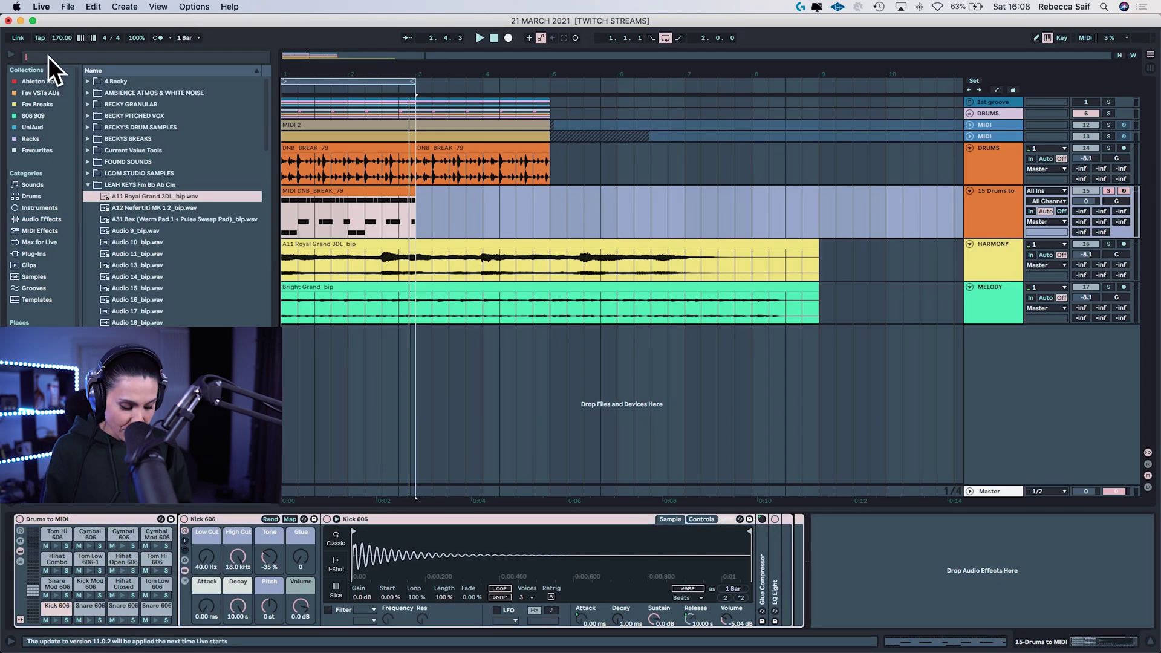
pyautogui.write('kick drum')
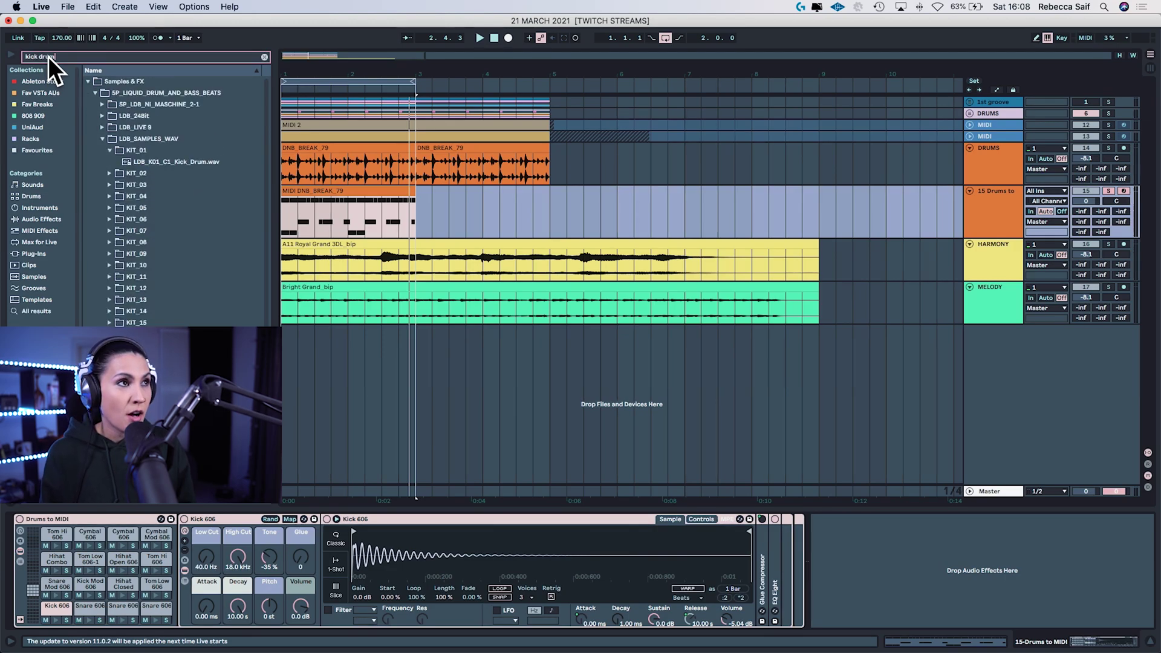
pyautogui.click(204, 162)
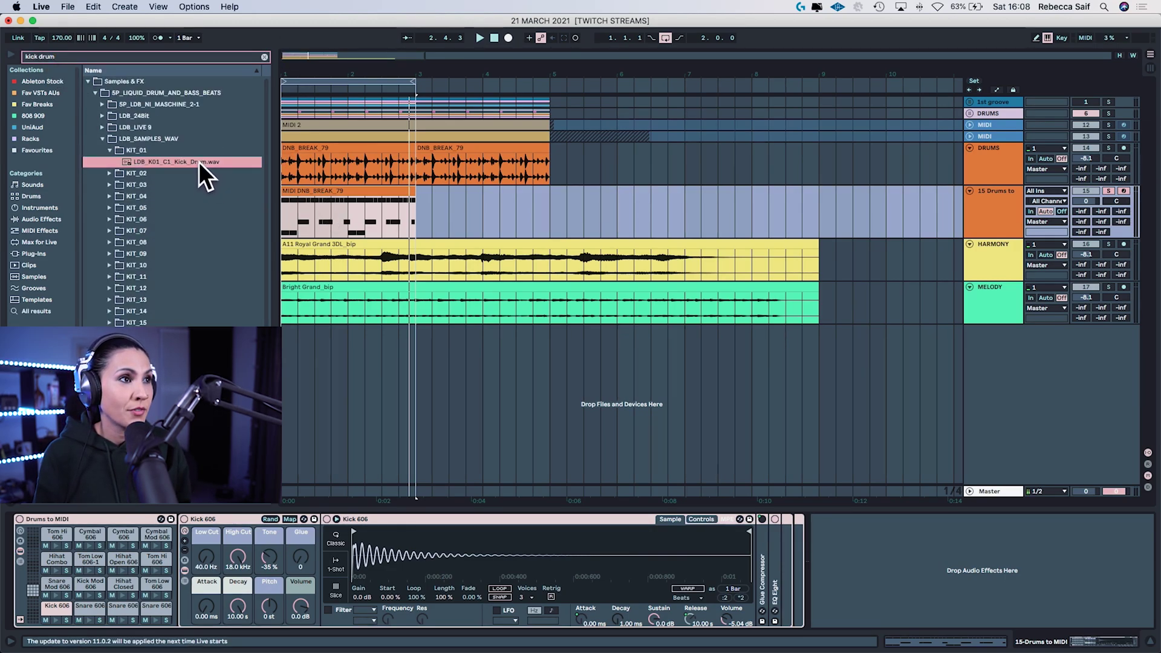
pyautogui.moveTo(65, 624); pyautogui.dragTo(63, 608)
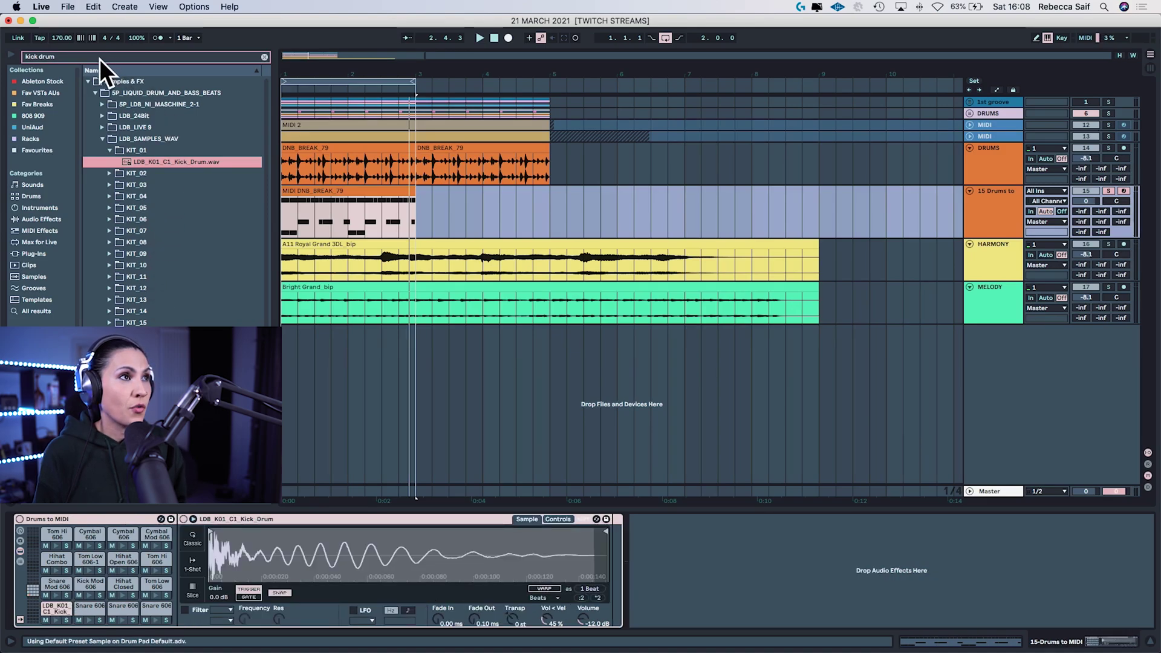
# - Search the browser for "snare drum" and load CS_DrumHits_Snare_3.wav onto the middle Snare 606 pad in the kick's row
pyautogui.moveTo(99, 59); pyautogui.dragTo(20, 59)
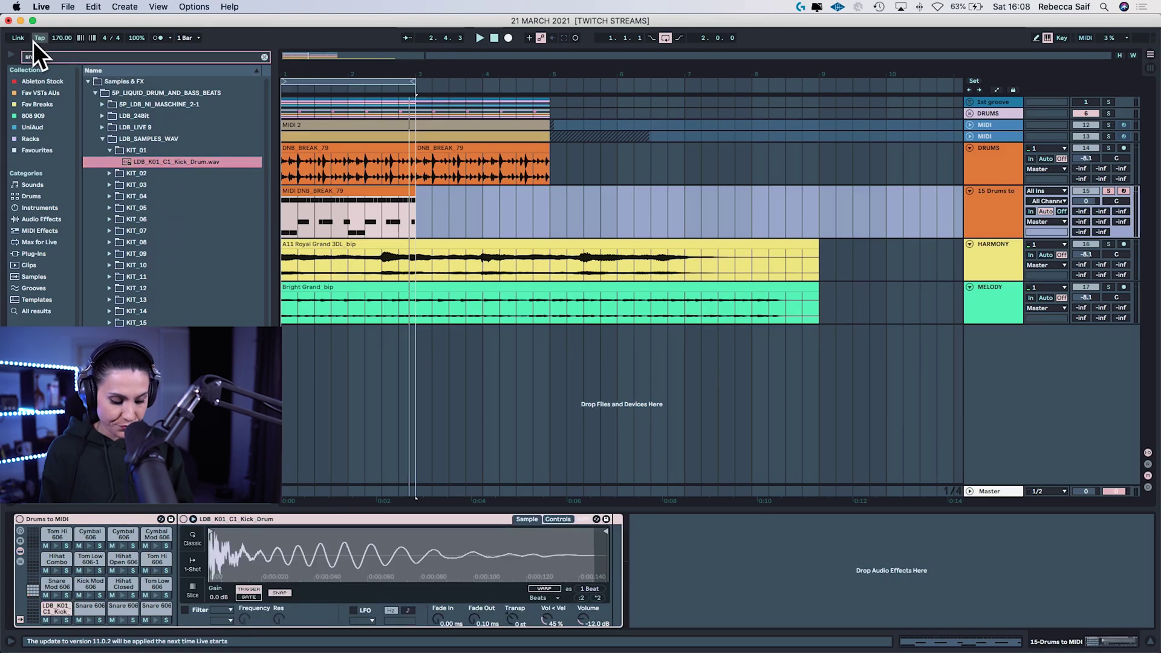
pyautogui.write('snare drum')
pyautogui.click(154, 138)
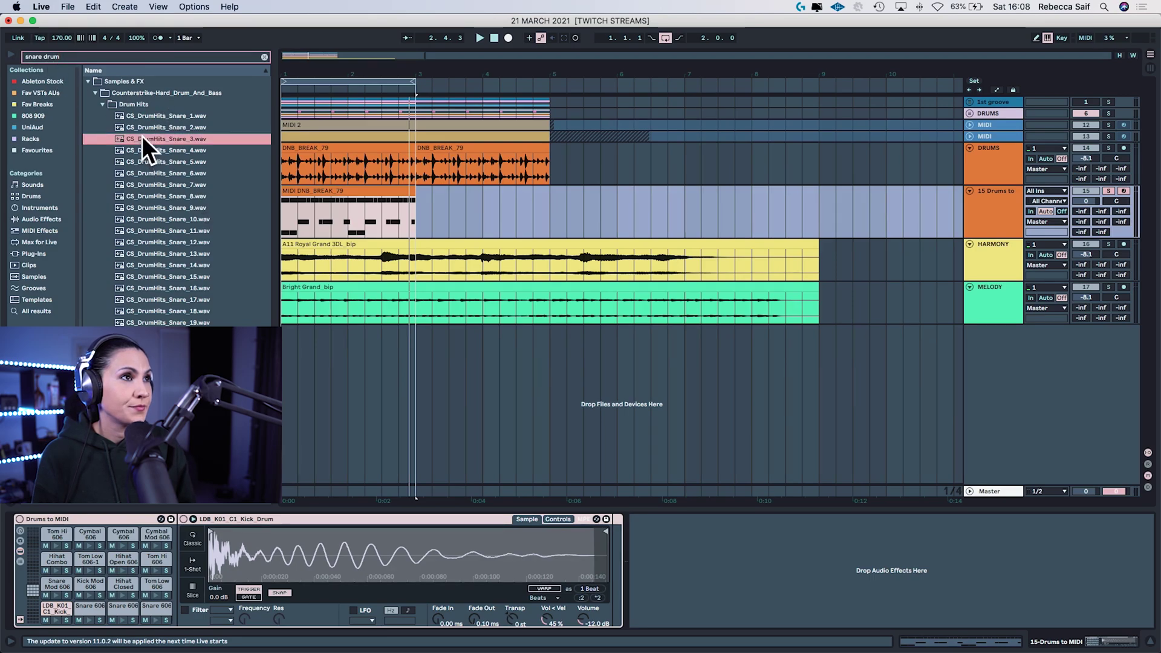
pyautogui.moveTo(157, 528); pyautogui.dragTo(129, 607)
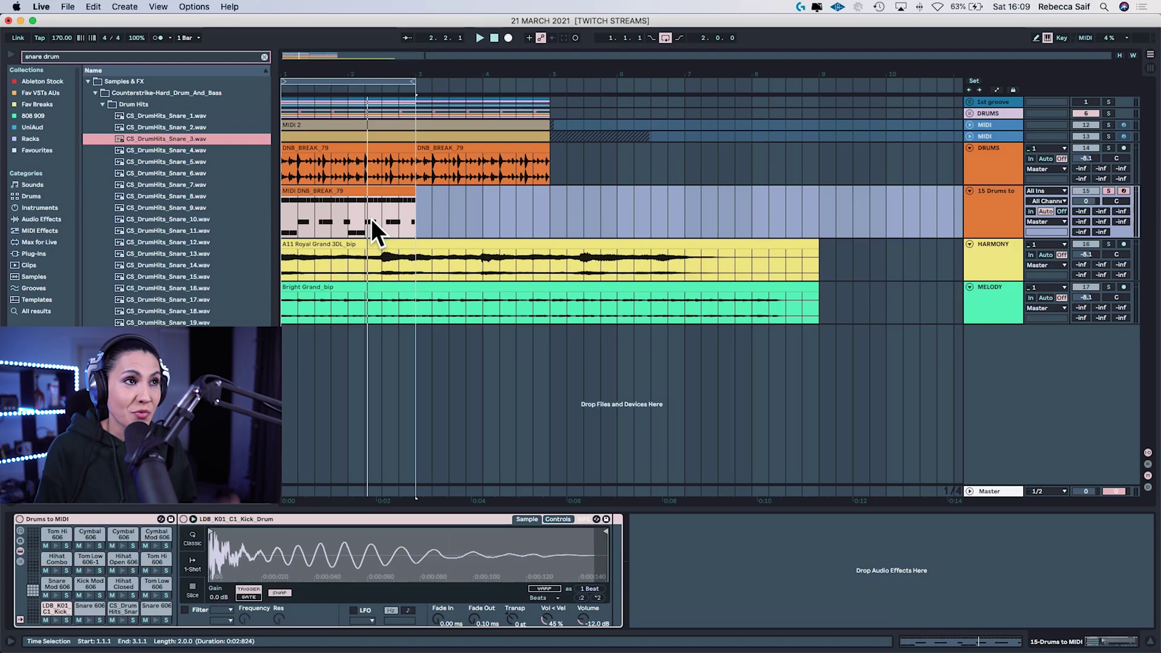
# - Delete the converted drums MIDI track
pyautogui.click(977, 209)
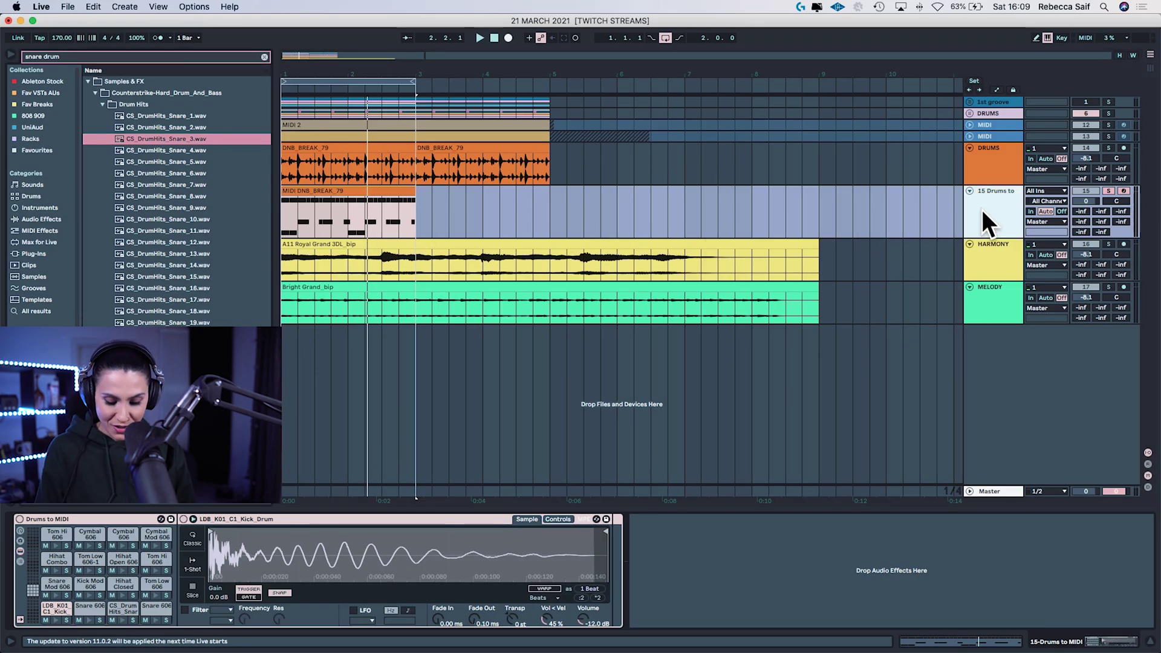
pyautogui.press('Delete')
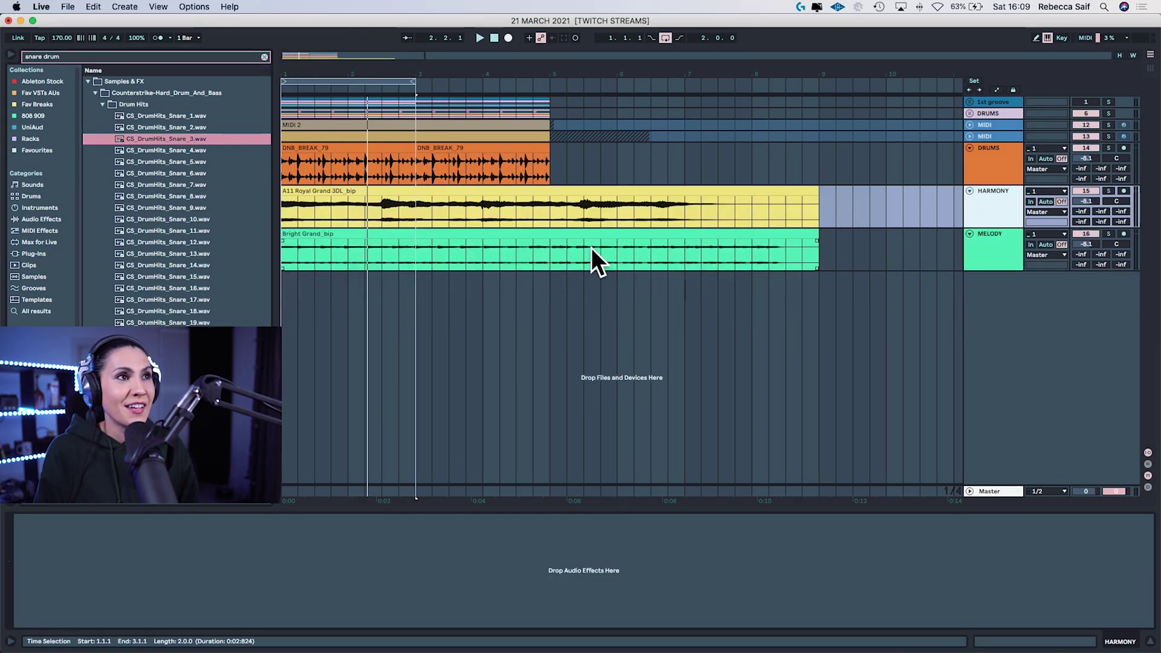
pyautogui.click(325, 192)
pyautogui.rightClick(325, 192)
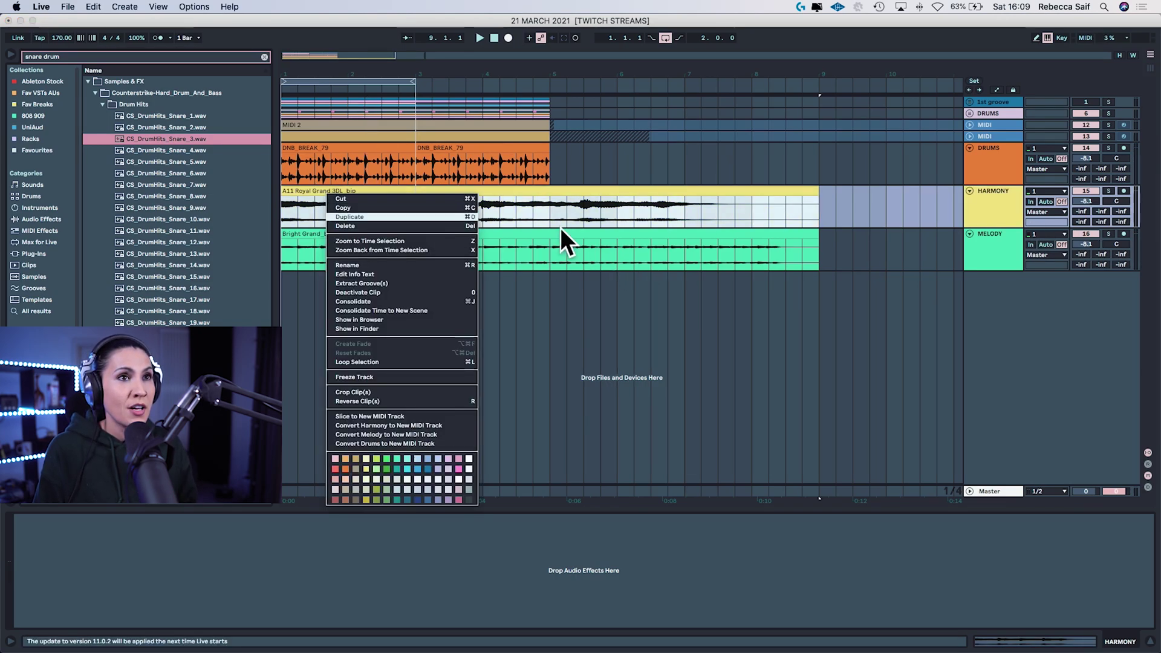
pyautogui.press('Escape')
# - Solo and play the HARMONY track, and set the arrangement loop to its first four bars
pyautogui.click(1108, 190)
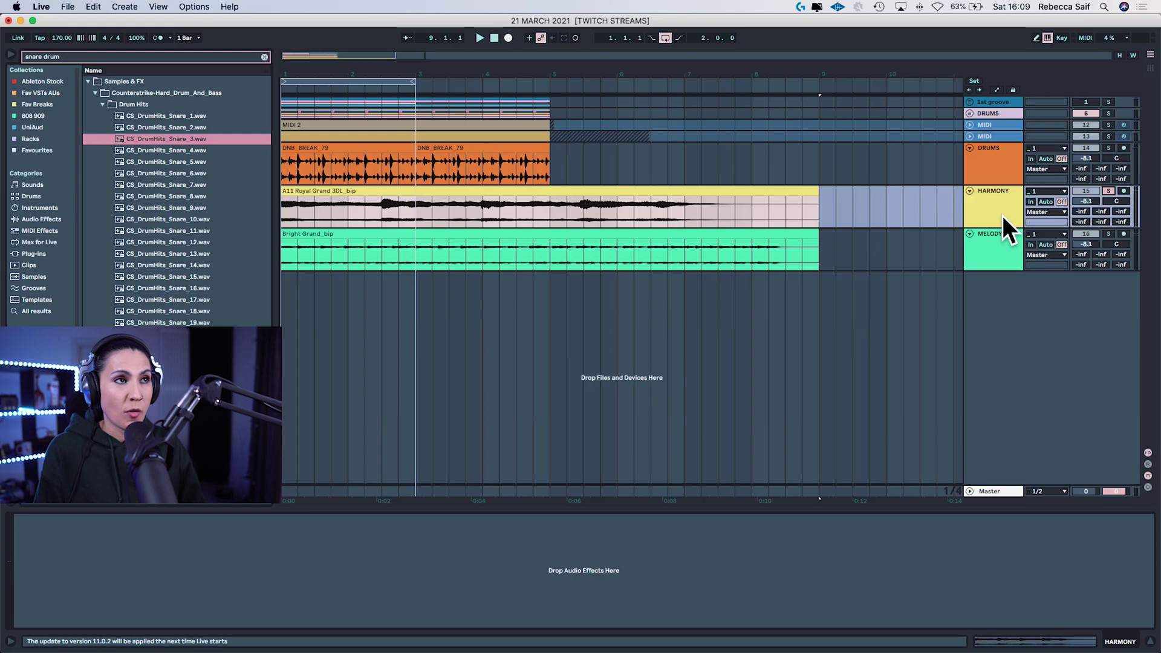
pyautogui.press('space')
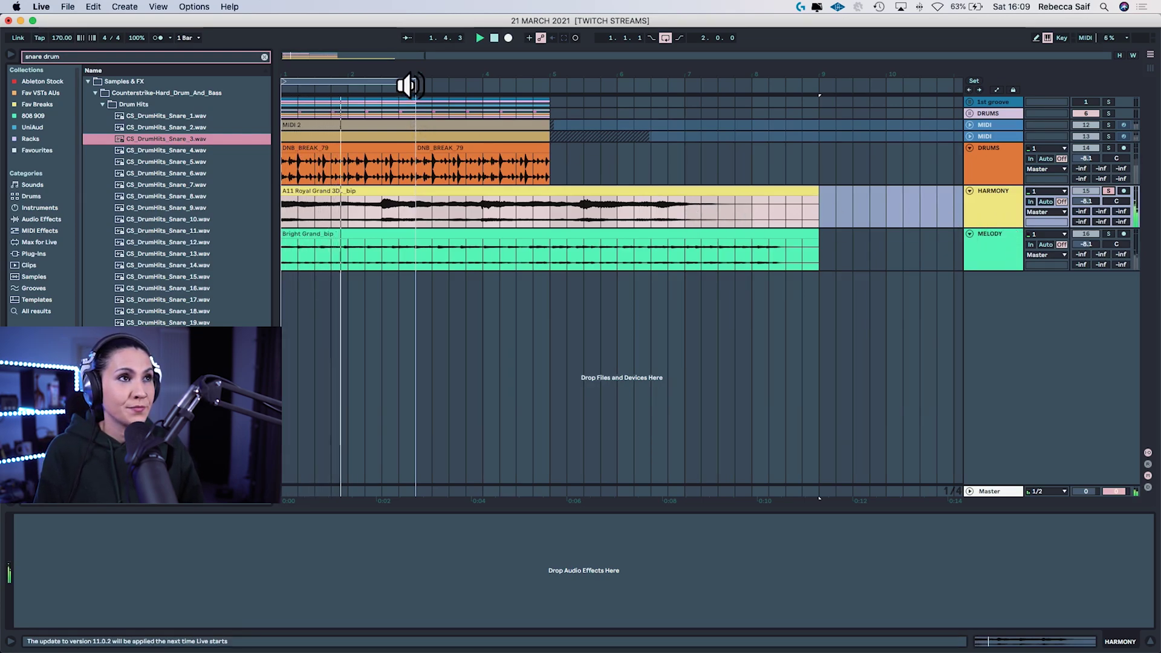
pyautogui.moveTo(408, 83); pyautogui.dragTo(718, 121)
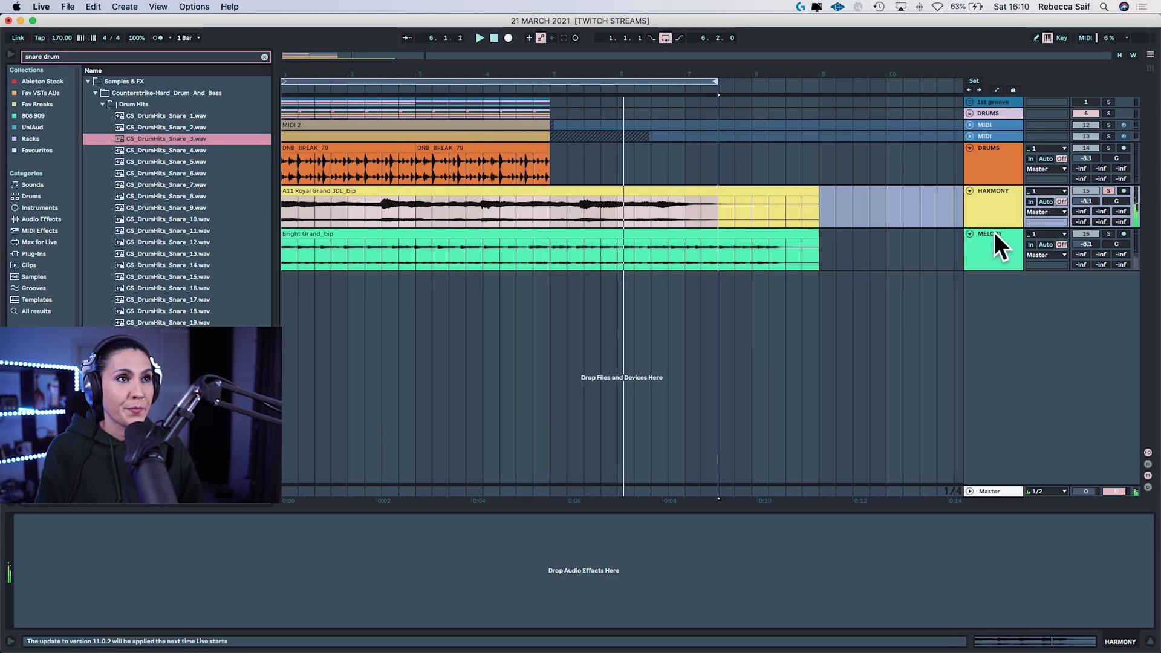
pyautogui.moveTo(717, 80); pyautogui.dragTo(551, 81)
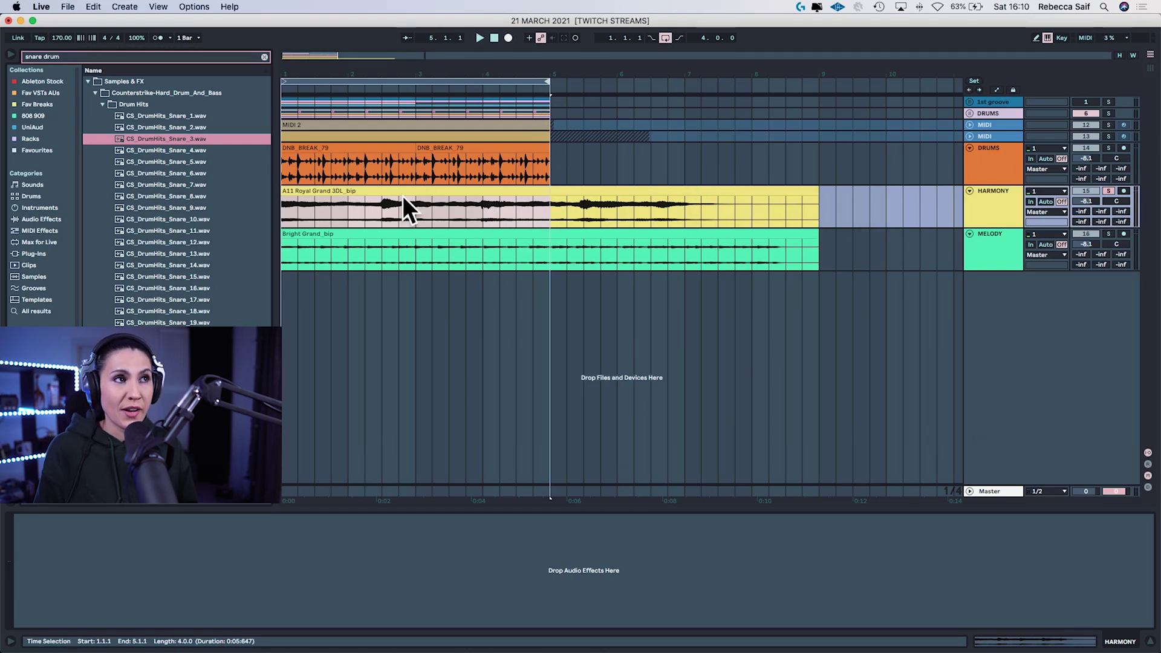
# - Convert the harmony of the A11 Royal Grand 3DL_bip clip to a new MIDI track
pyautogui.click(350, 190)
pyautogui.rightClick(353, 190)
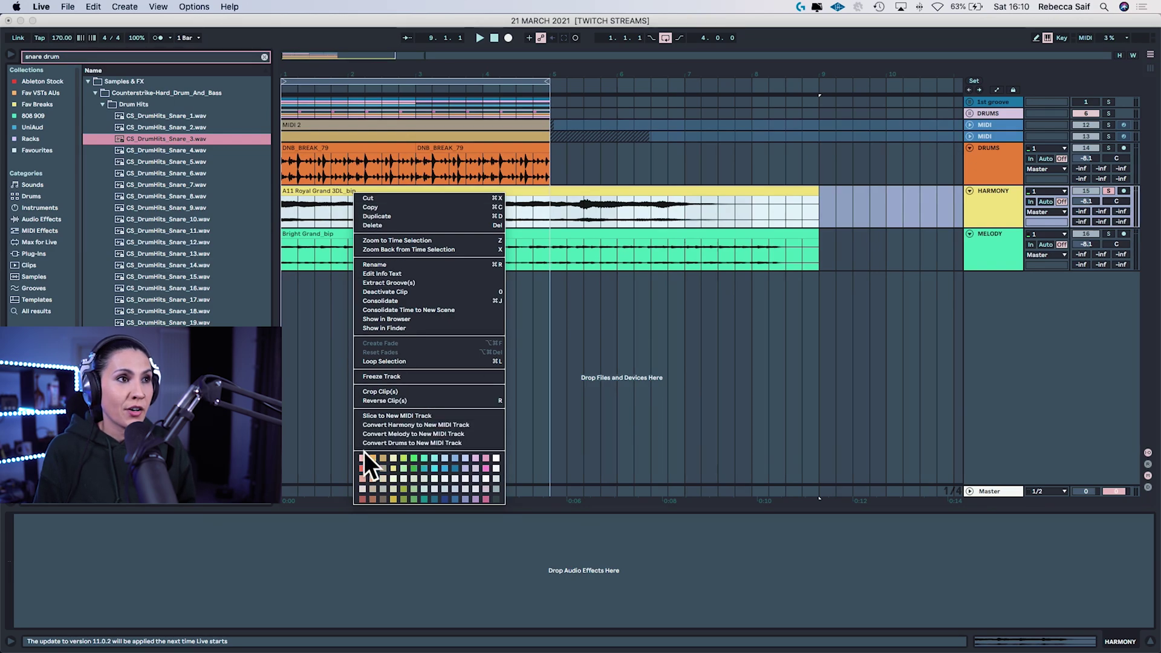
pyautogui.click(393, 425)
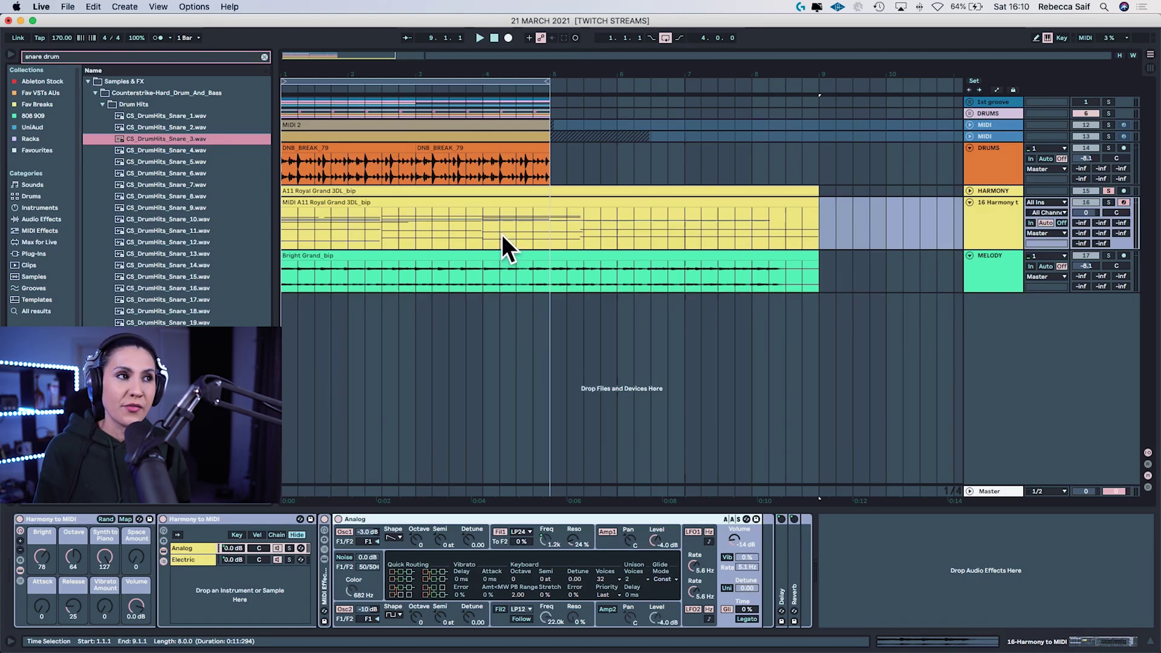
# - Play the converted harmony track with the loop extended to eight bars, and open its MIDI clip in an enlarged note editor
pyautogui.press('space')
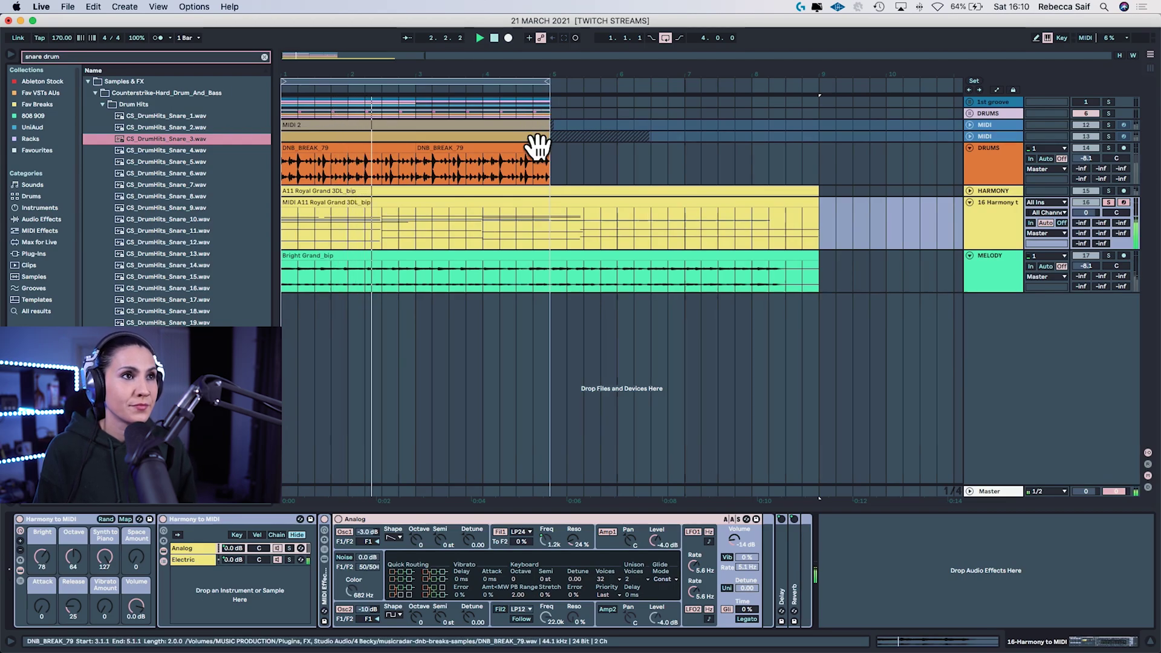
pyautogui.moveTo(545, 92); pyautogui.dragTo(819, 87)
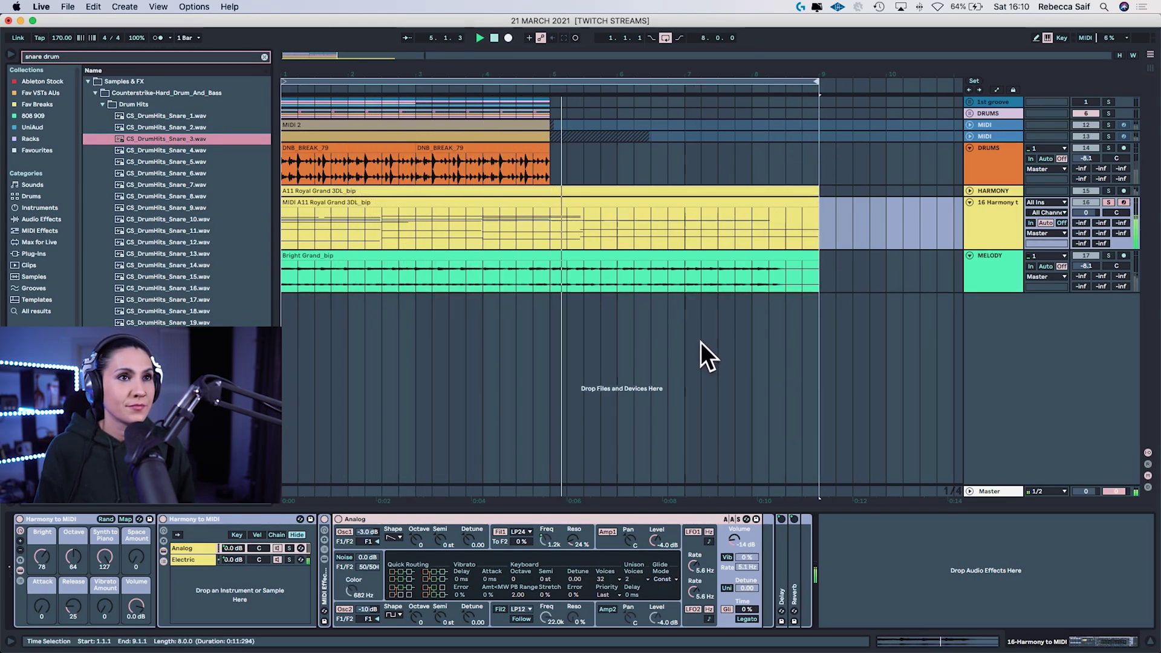
pyautogui.doubleClick(532, 204)
pyautogui.moveTo(627, 402); pyautogui.dragTo(596, 228)
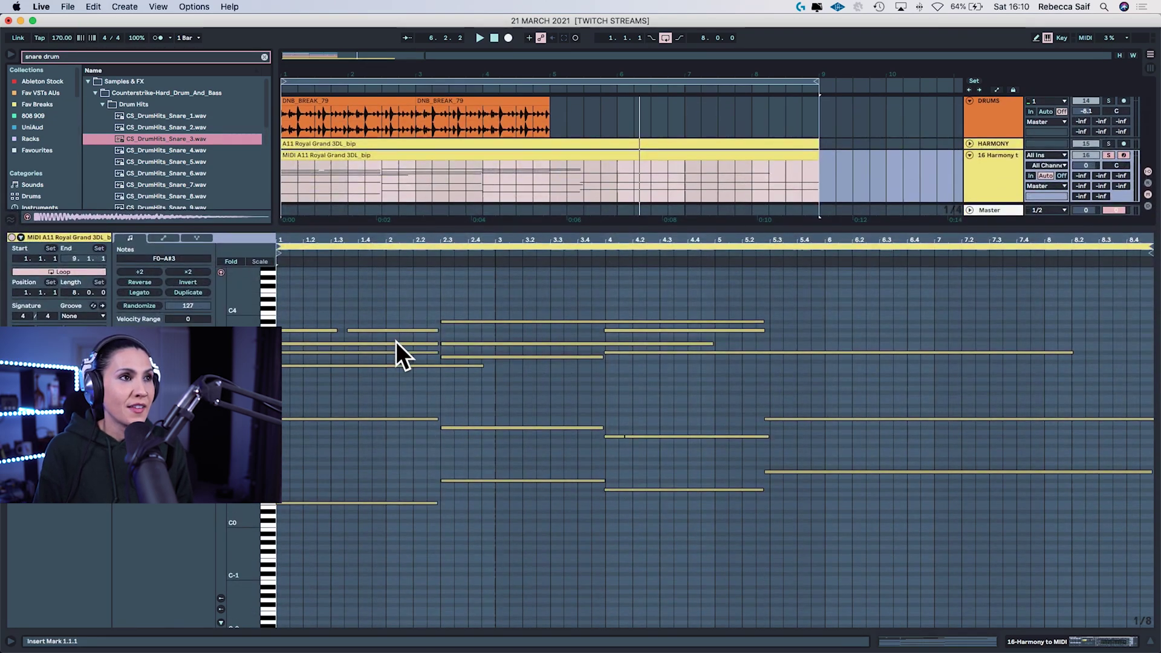
pyautogui.press('space')
# - Tidy the first two chords by extending the G#3 note to 2.3.1 and trimming the overhanging notes to their chord ends
pyautogui.click(333, 330)
pyautogui.moveTo(333, 330); pyautogui.dragTo(439, 330)
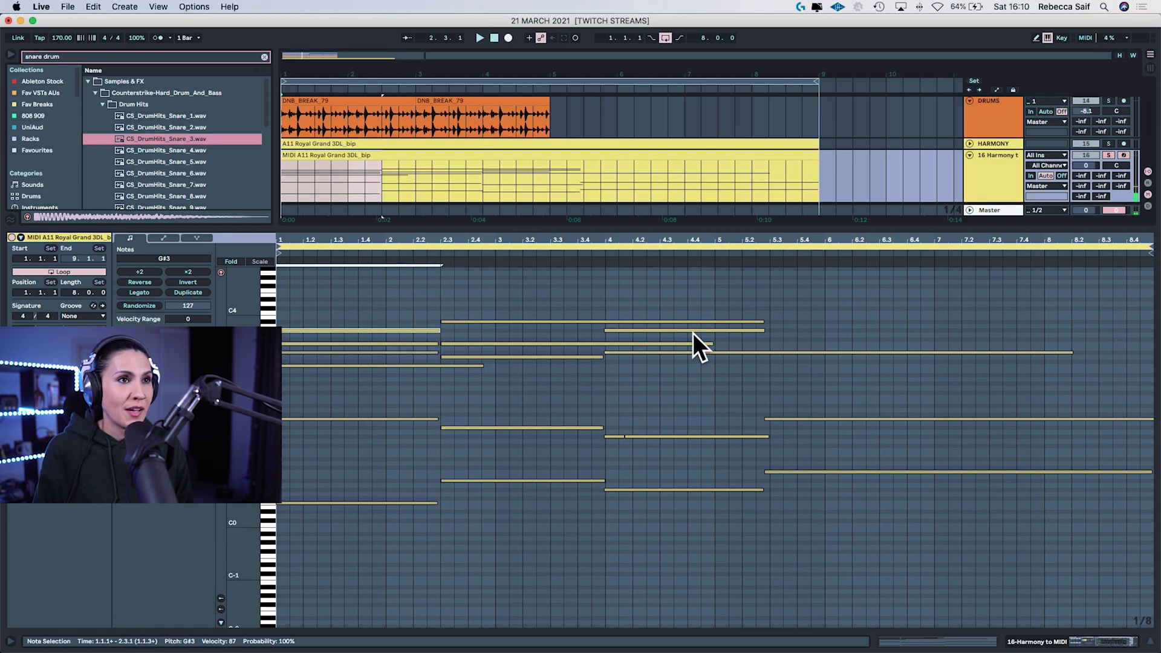
pyautogui.click(751, 343)
pyautogui.click(575, 344)
pyautogui.moveTo(714, 343); pyautogui.dragTo(605, 344)
pyautogui.click(493, 378)
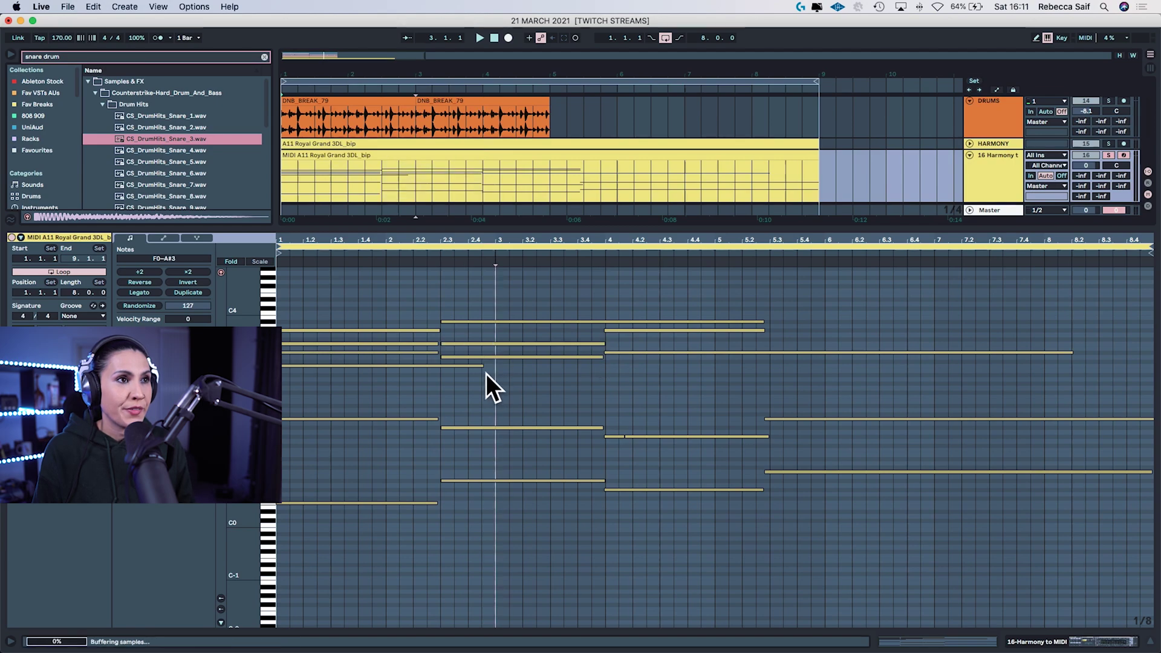
pyautogui.moveTo(482, 365); pyautogui.dragTo(436, 365)
pyautogui.click(514, 378)
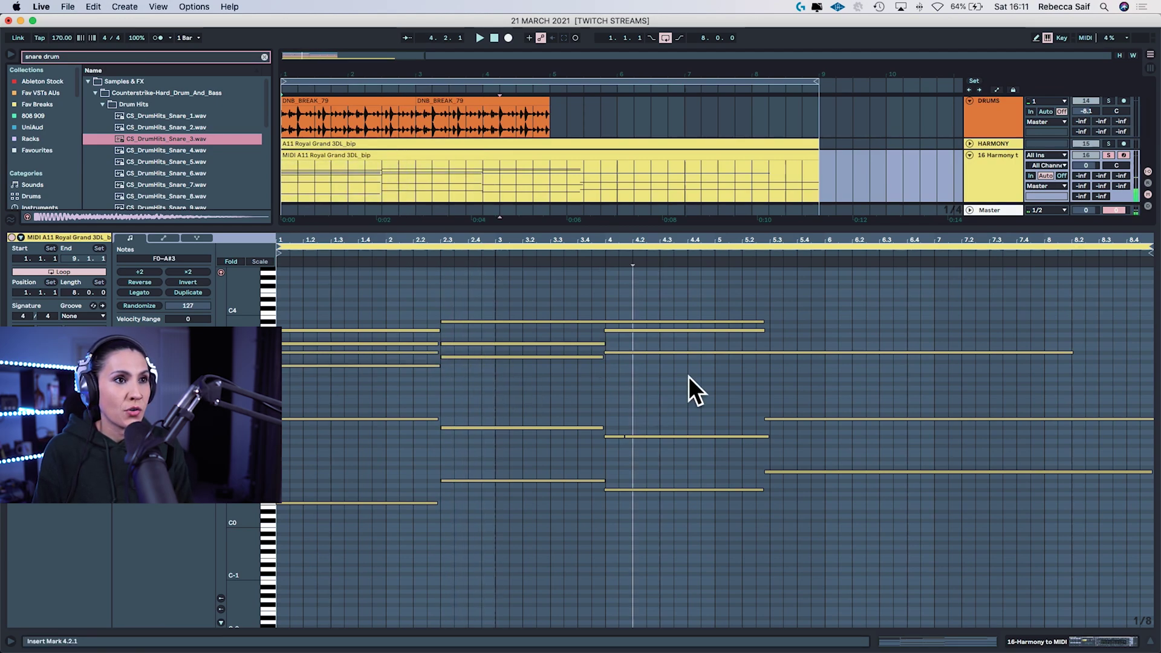
# - Replace the split G#1 notes with one note spanning the third chord, and trim the long D#3 note to about 5.3.1
pyautogui.click(641, 435)
pyautogui.moveTo(624, 436); pyautogui.dragTo(604, 436)
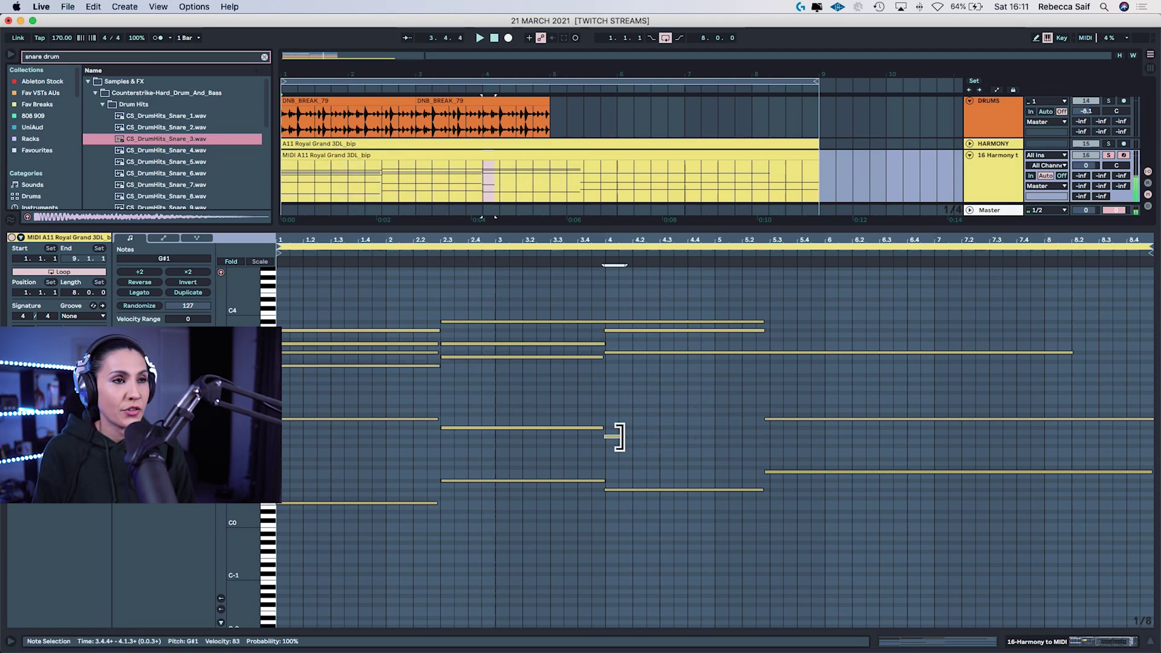
pyautogui.moveTo(767, 436); pyautogui.dragTo(773, 436)
pyautogui.click(824, 389)
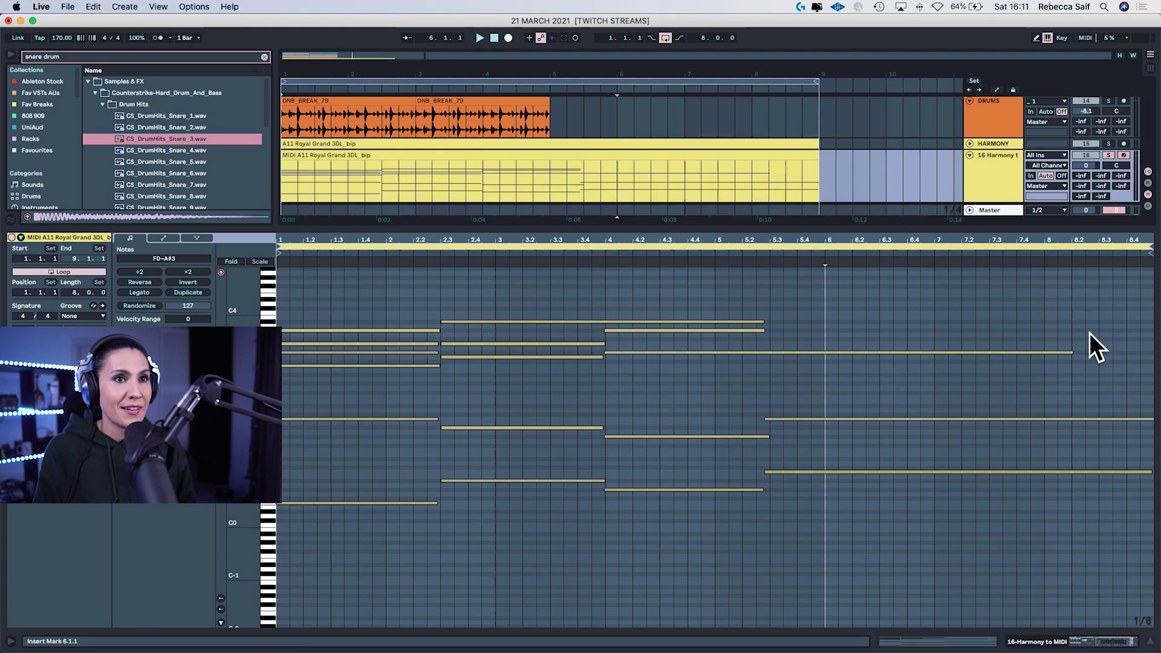
pyautogui.moveTo(1072, 352); pyautogui.dragTo(771, 353)
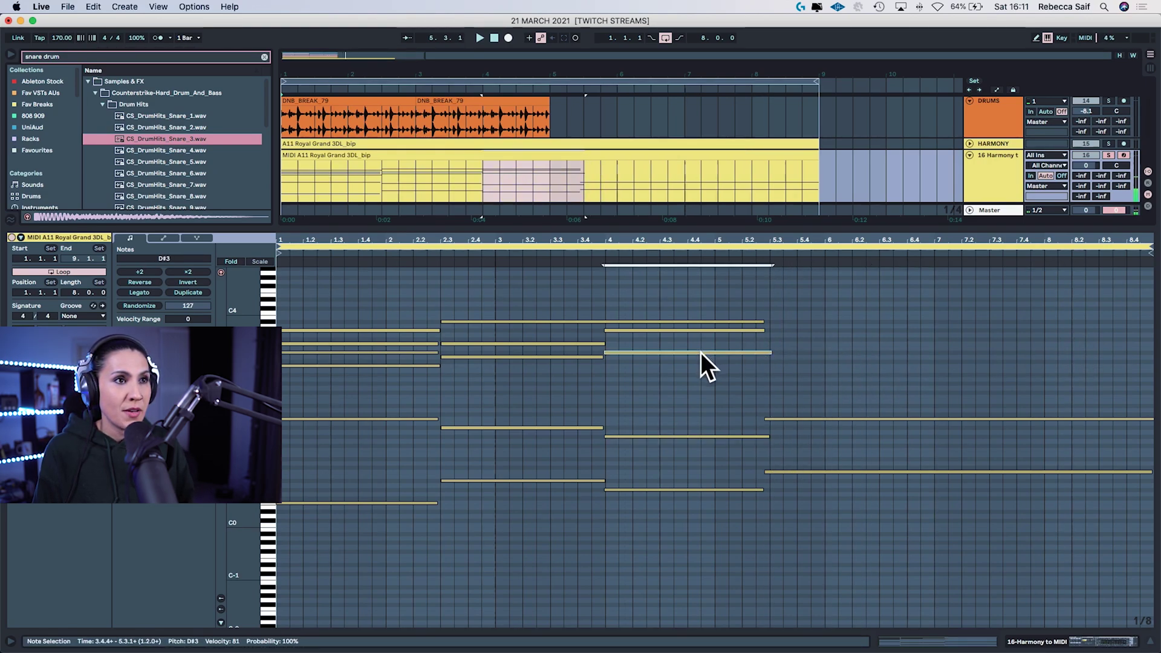
# - Copy the third chord's D#3 note into the fourth chord, filling it to the clip end, and trim the original to about 5.2.4
pyautogui.moveTo(698, 352); pyautogui.dragTo(863, 351)
pyautogui.moveTo(935, 352); pyautogui.dragTo(1152, 353)
pyautogui.click(783, 368)
pyautogui.click(757, 353)
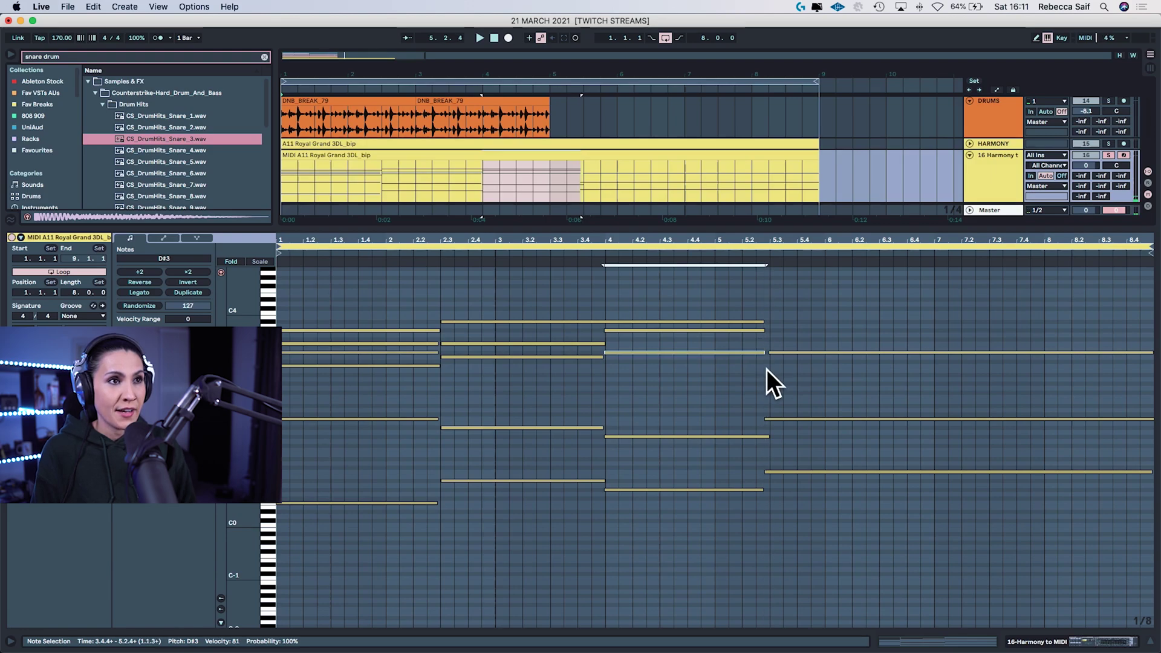
pyautogui.click(767, 370)
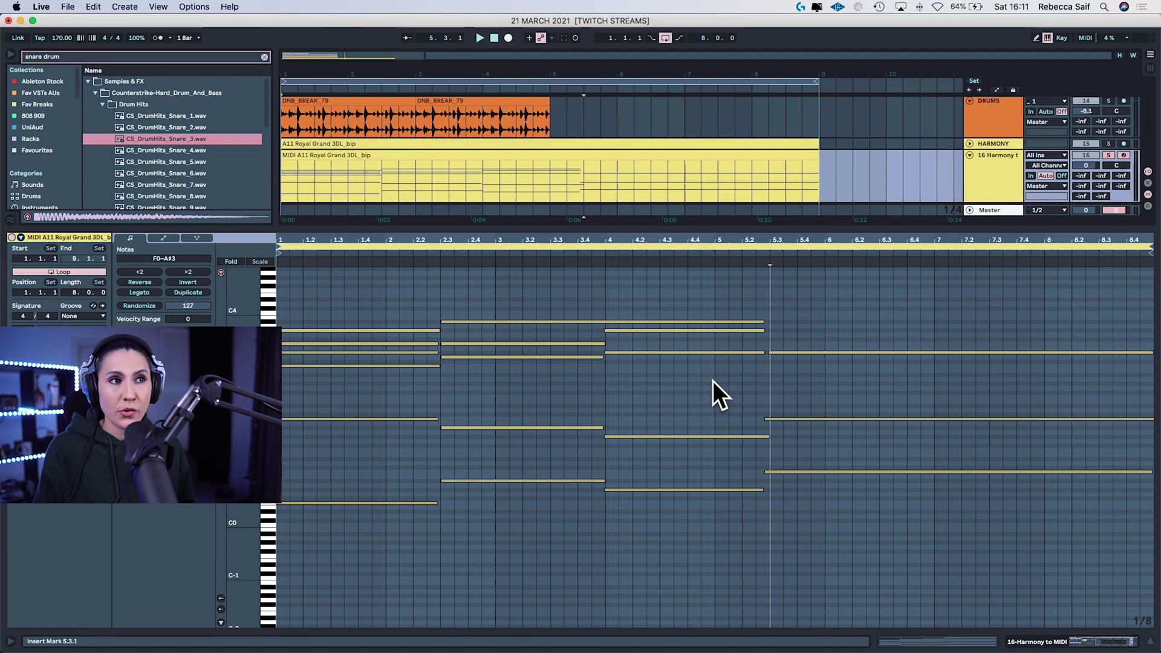
# - Quantize all the notes in the harmony MIDI clip and play the result
pyautogui.press('super+a')
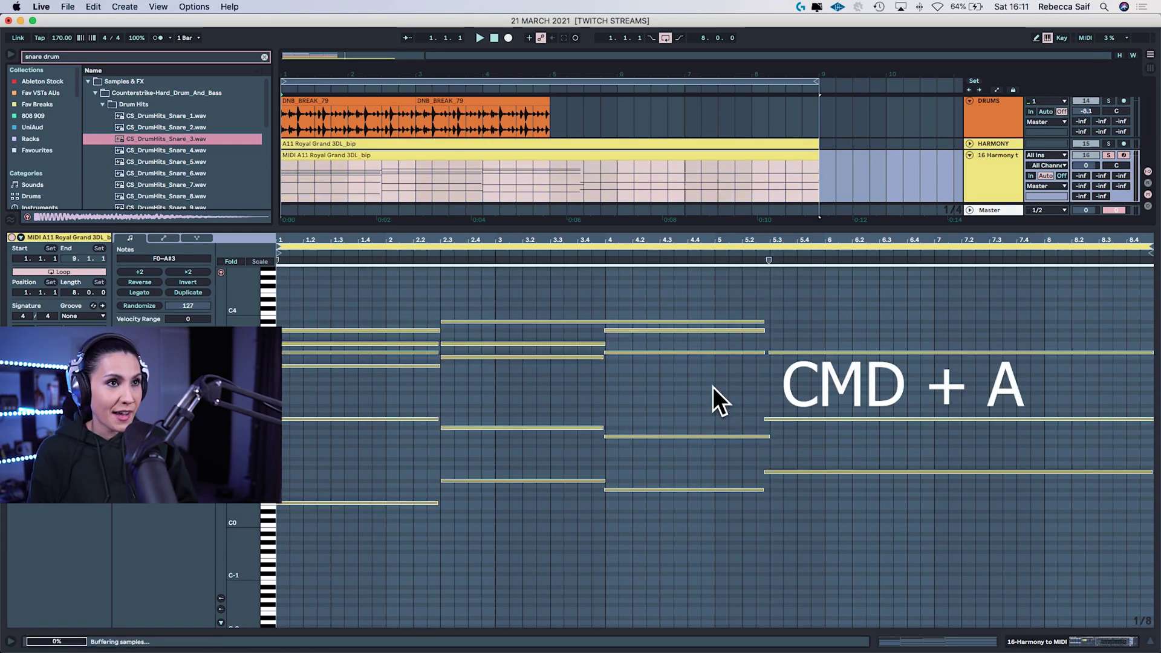
pyautogui.rightClick(709, 387)
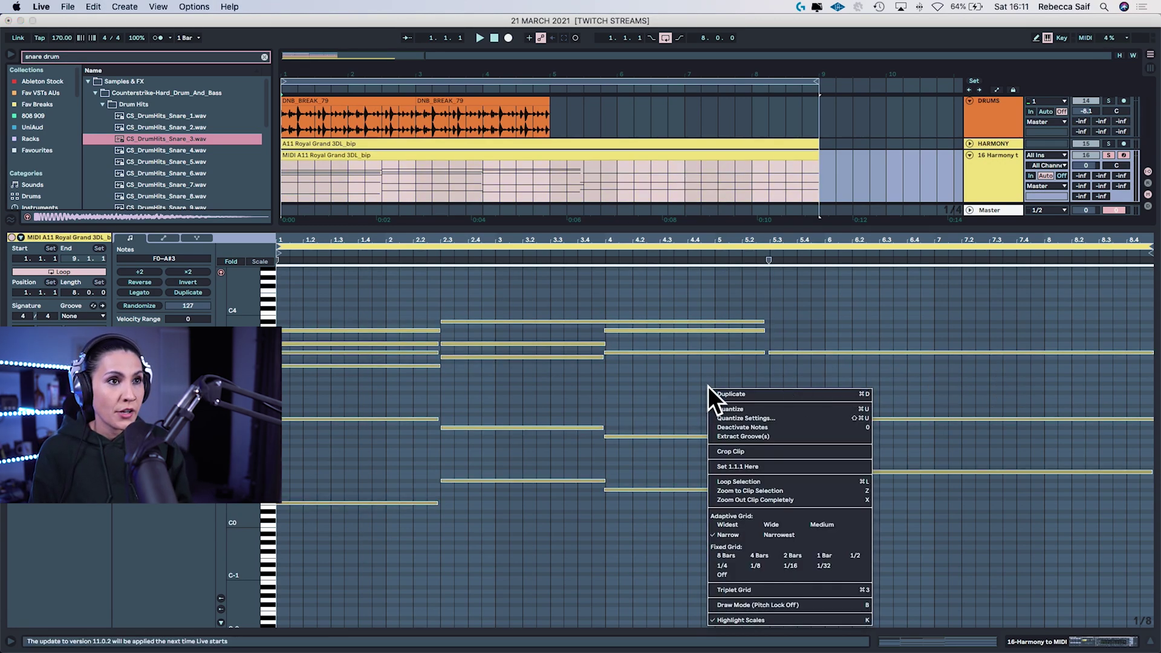
pyautogui.click(821, 404)
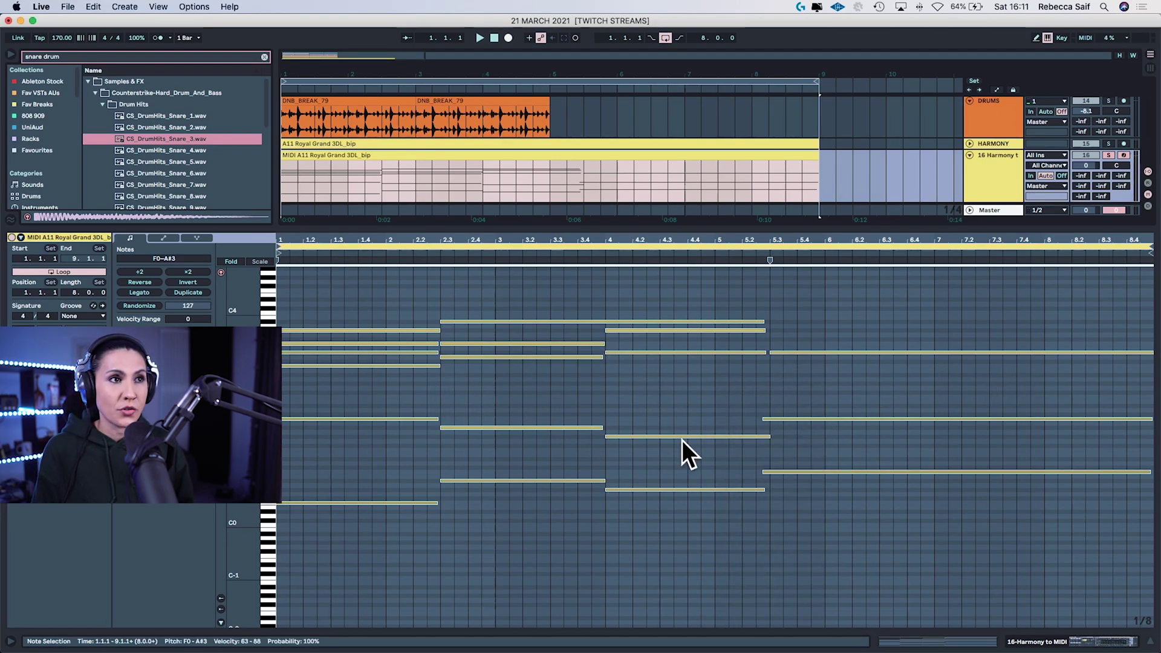
pyautogui.press('space')
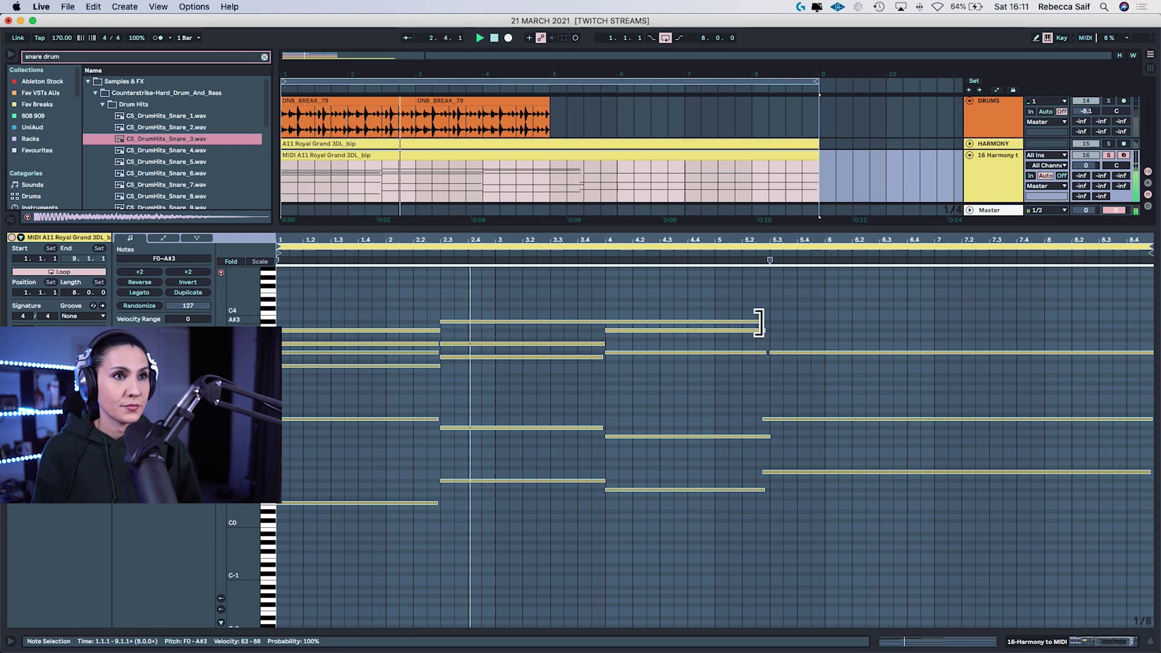
# - Shorten the long A#3 note to end at 4.1.1, and trim the starts of the fourth chord's two lowest notes to 5.3.1
pyautogui.moveTo(759, 323)
pyautogui.mouseDown()
pyautogui.moveTo(745, 320)
pyautogui.moveTo(775, 310)
pyautogui.moveTo(582, 324)
pyautogui.moveTo(605, 321)
pyautogui.mouseUp()
pyautogui.click(785, 324)
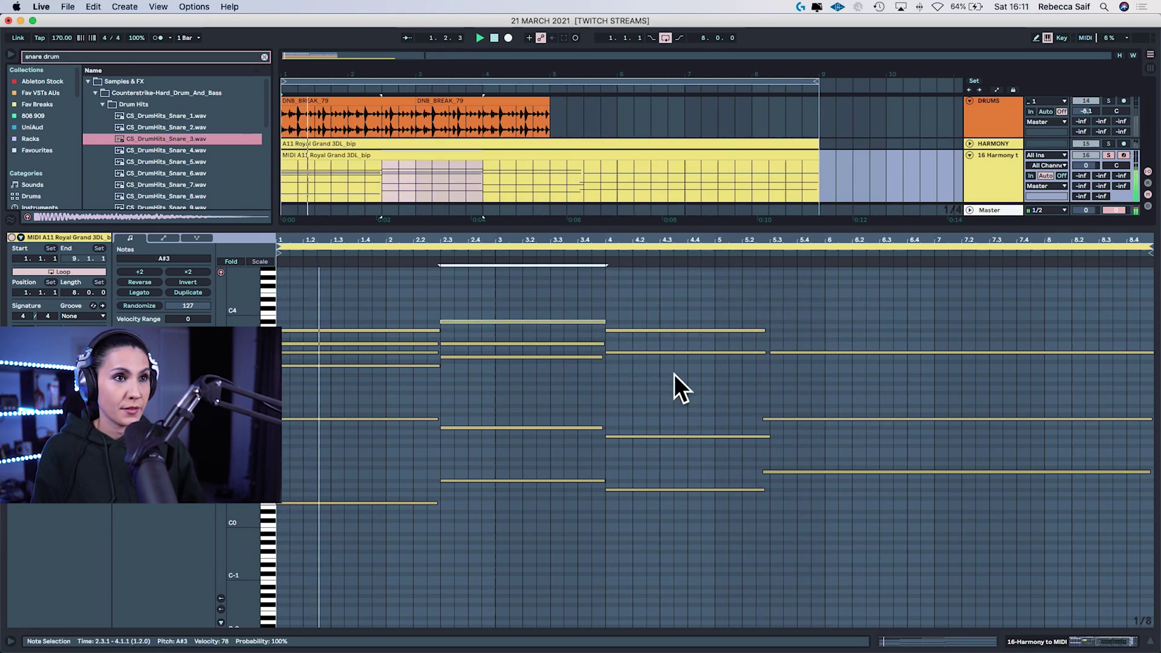
pyautogui.click(783, 418)
pyautogui.moveTo(785, 417); pyautogui.dragTo(793, 418)
pyautogui.moveTo(787, 470); pyautogui.dragTo(796, 471)
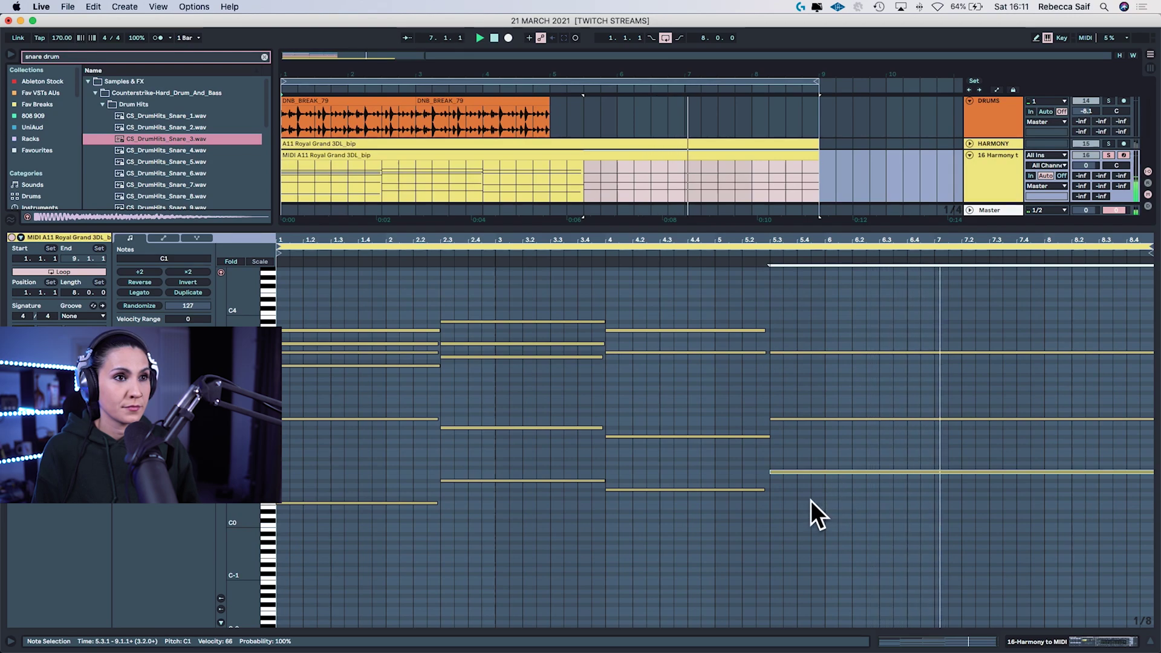
# - Close the clip's note editor and delete the Harmony to MIDI instrument rack from the converted harmony track
pyautogui.press('super+alt+l')
pyautogui.doubleClick(1006, 224)
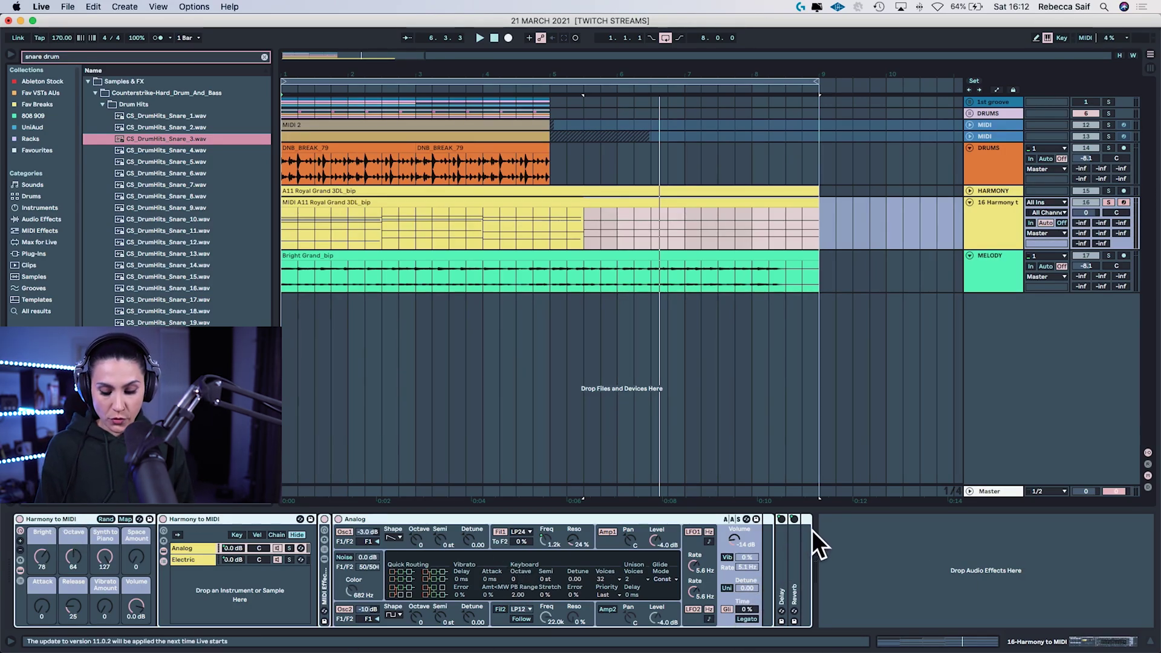
pyautogui.click(99, 521)
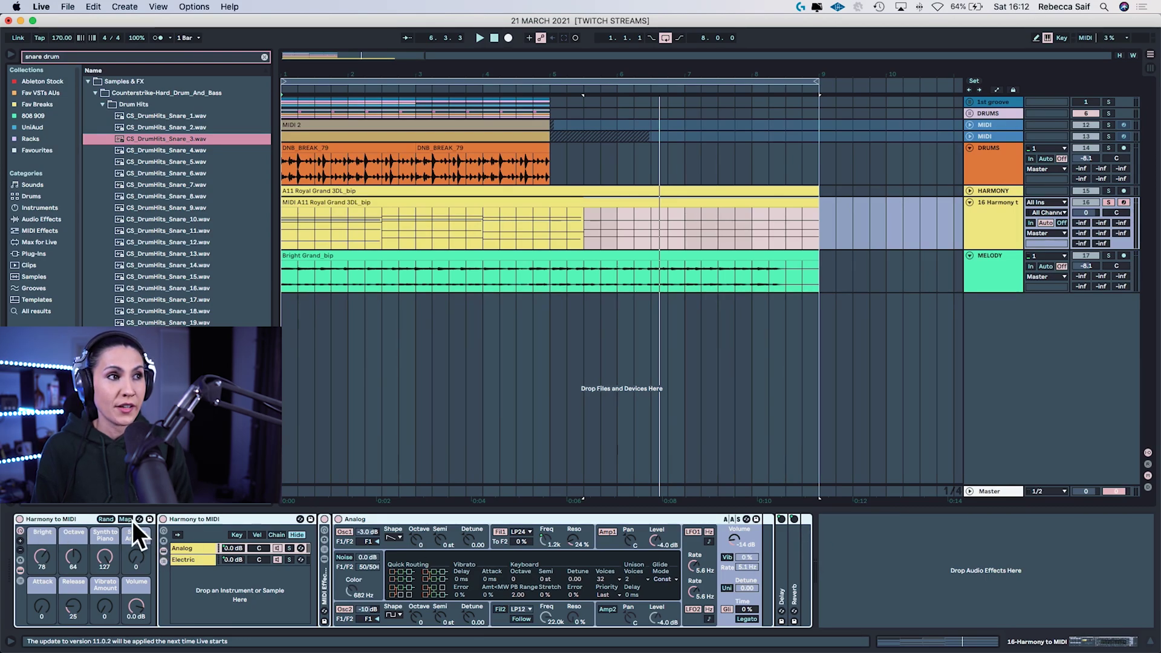
pyautogui.keyDown('shift'); pyautogui.click(445, 516); pyautogui.keyUp('shift')
pyautogui.press('Delete')
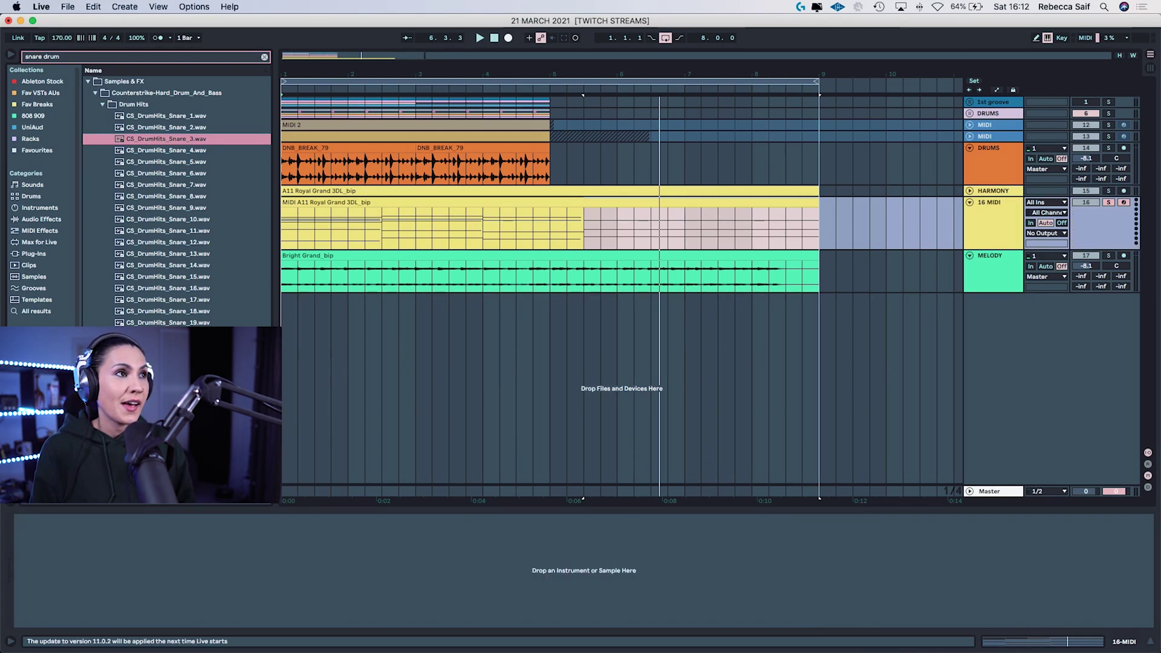
# - Search the plug-ins for "keysca" and load the Keyscape VST onto the harmony MIDI track
pyautogui.click(264, 56)
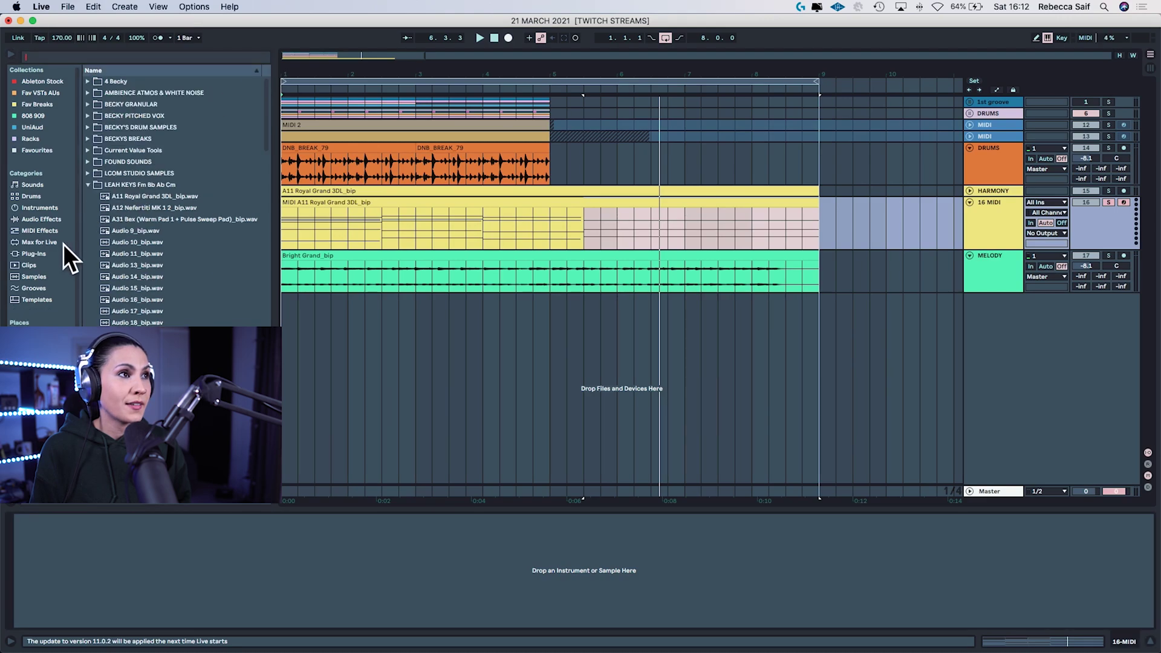
pyautogui.click(43, 253)
pyautogui.click(55, 59)
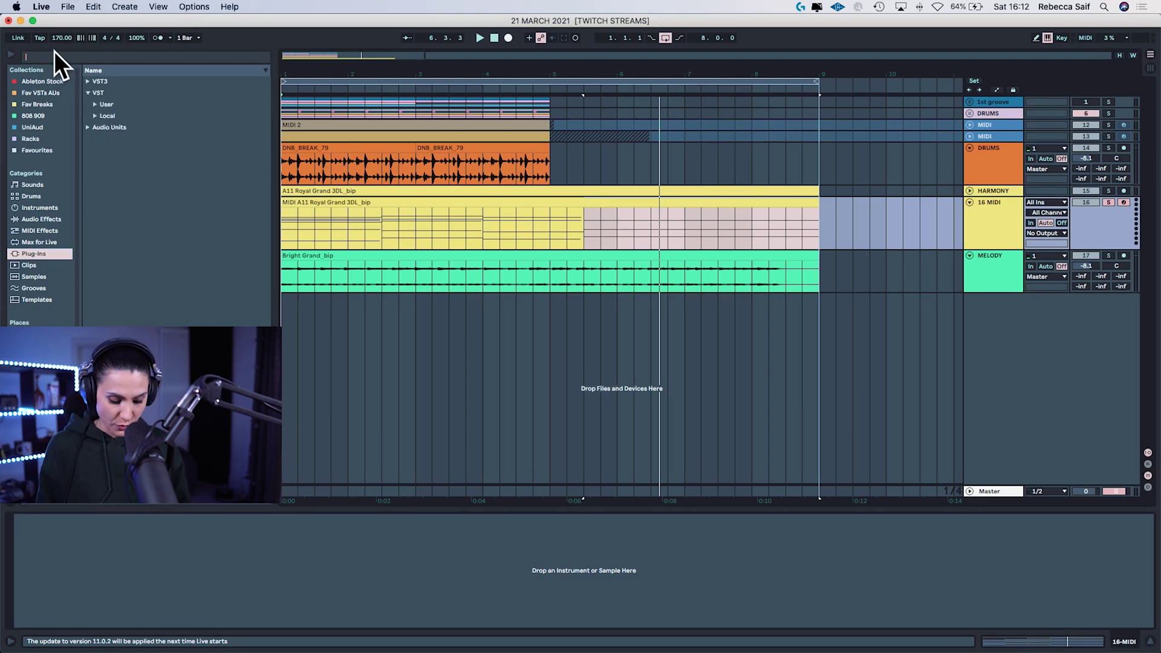
pyautogui.write('keysca')
pyautogui.moveTo(130, 92); pyautogui.dragTo(999, 230)
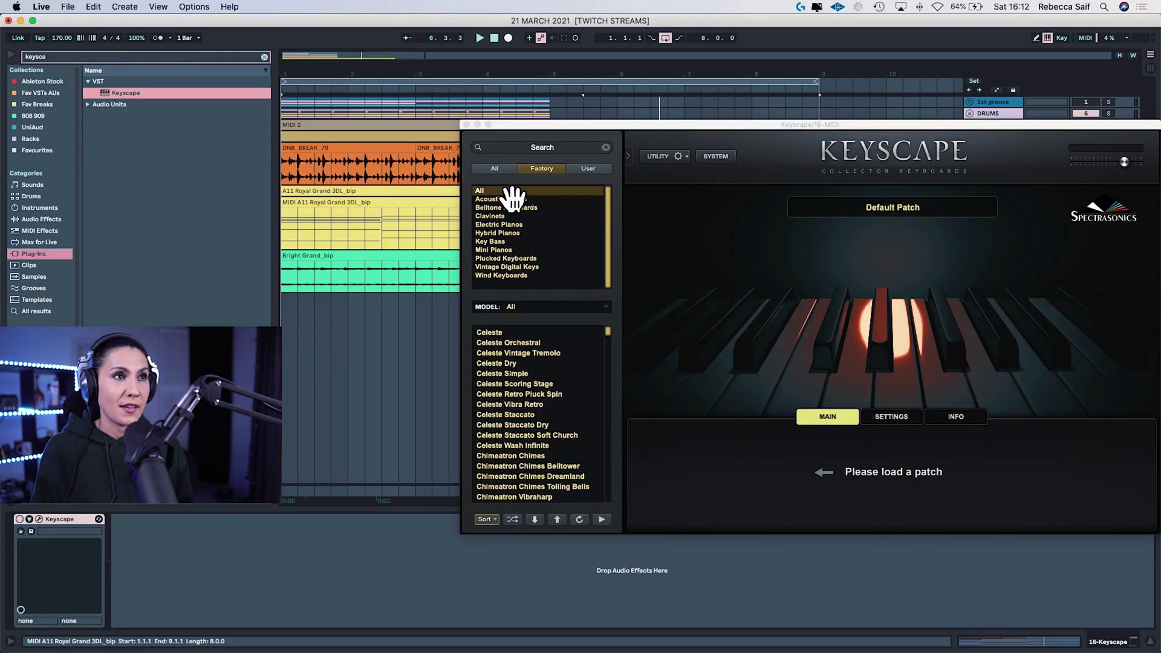
# - Load the LA Custom C7 Grand Bright acoustic piano in Keyscape and play the harmony with its track volume at -13.6 dB
pyautogui.click(508, 198)
pyautogui.press('space')
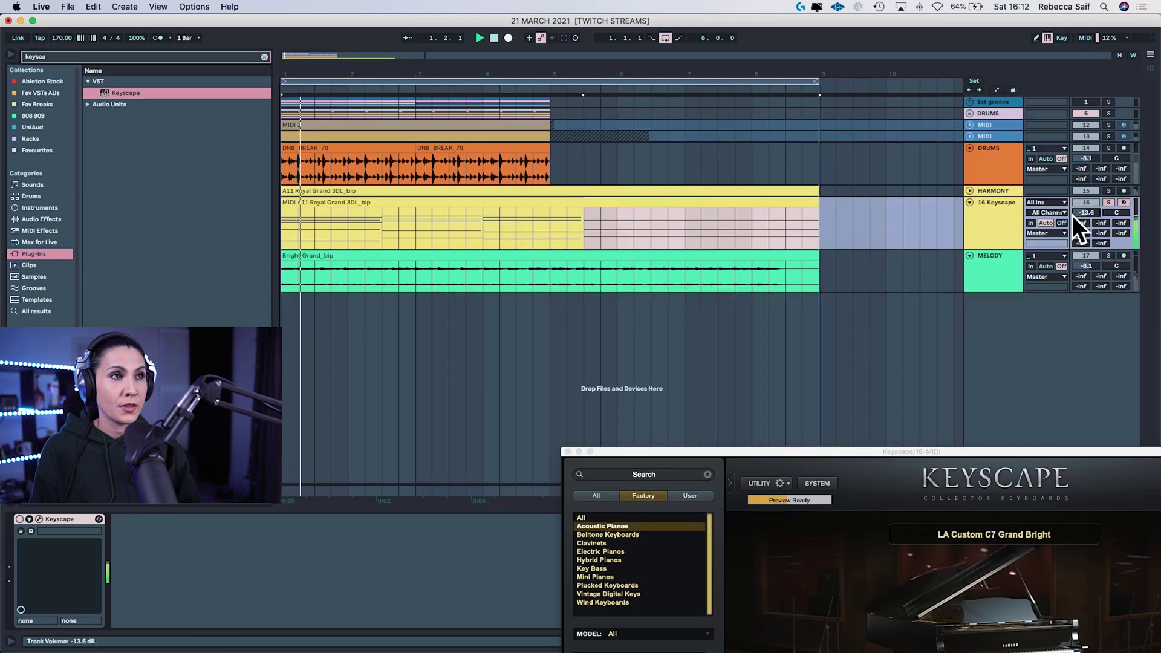
pyautogui.moveTo(807, 296); pyautogui.dragTo(720, 194)
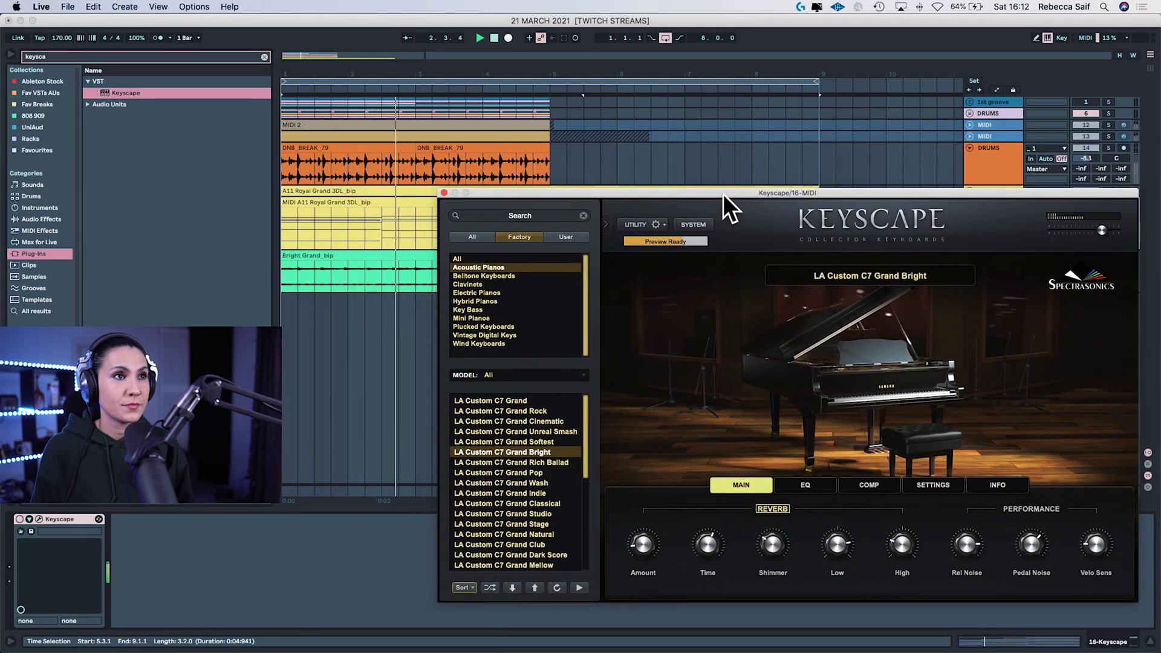
pyautogui.click(451, 193)
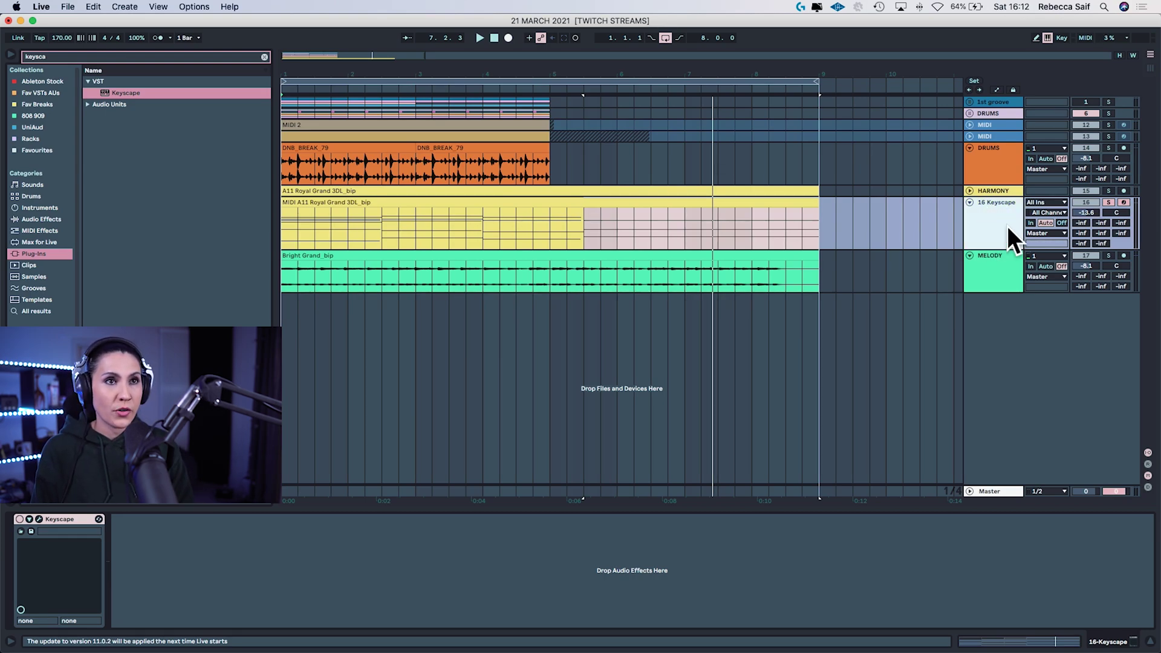
# - Delete the Keyscape harmony MIDI track and convert the melody of the Bright Grand_bip clip to a new MIDI track
pyautogui.press('Delete')
pyautogui.click(362, 213)
pyautogui.click(321, 202)
pyautogui.rightClick(325, 204)
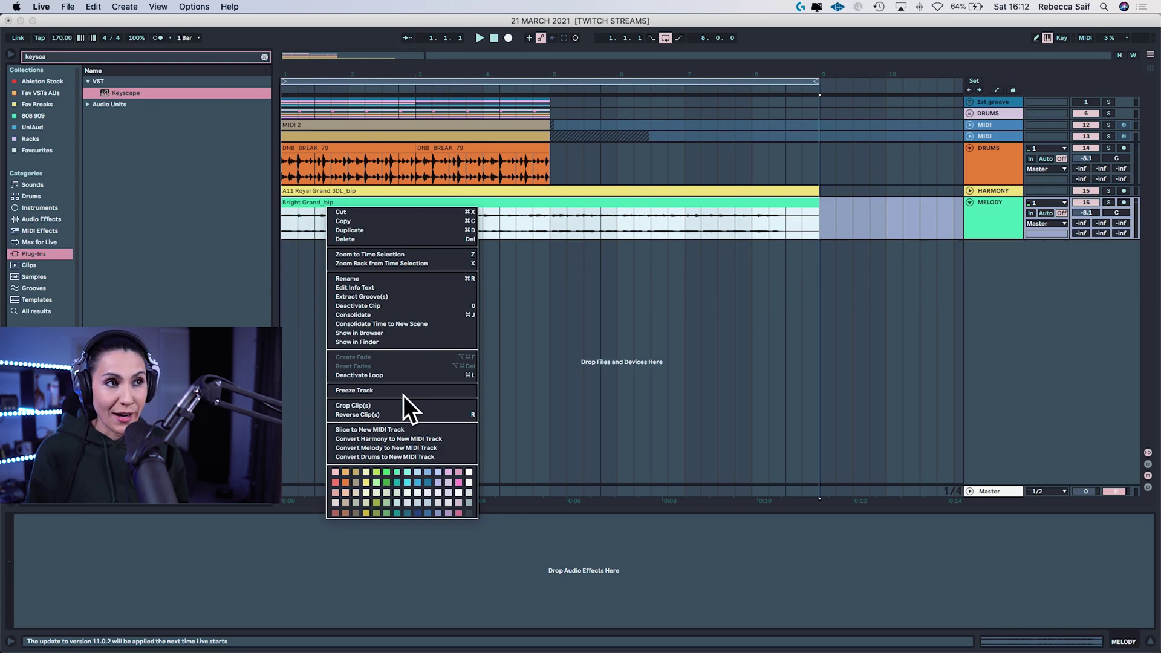
pyautogui.click(375, 448)
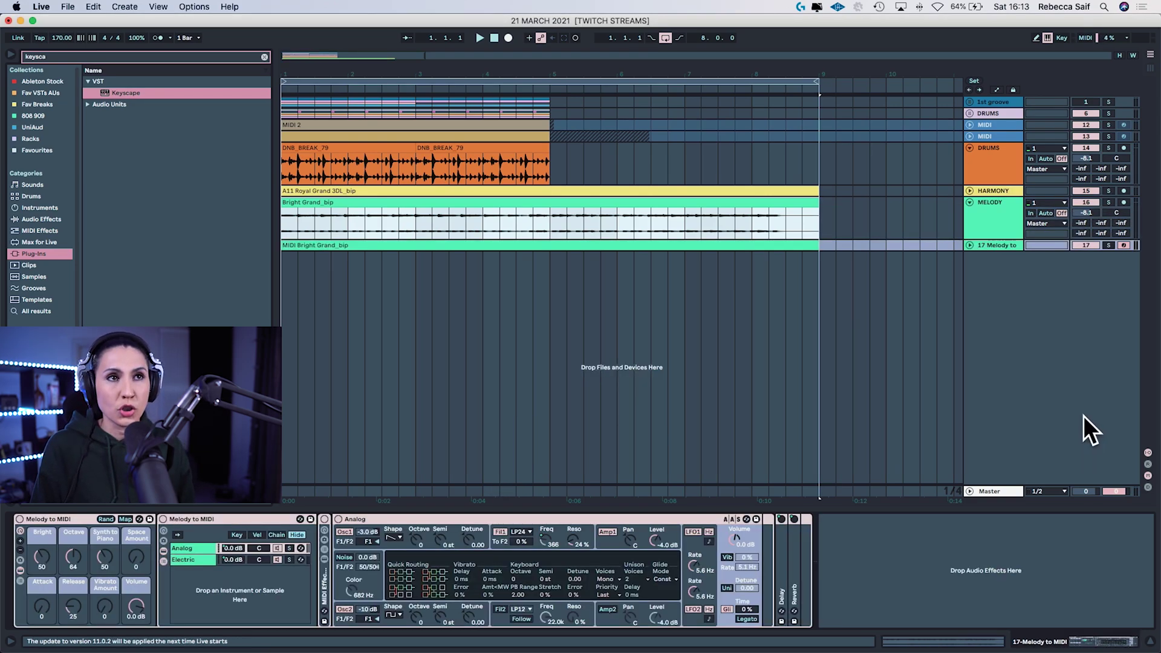
# - Solo the original MELODY audio track and play it
pyautogui.click(986, 205)
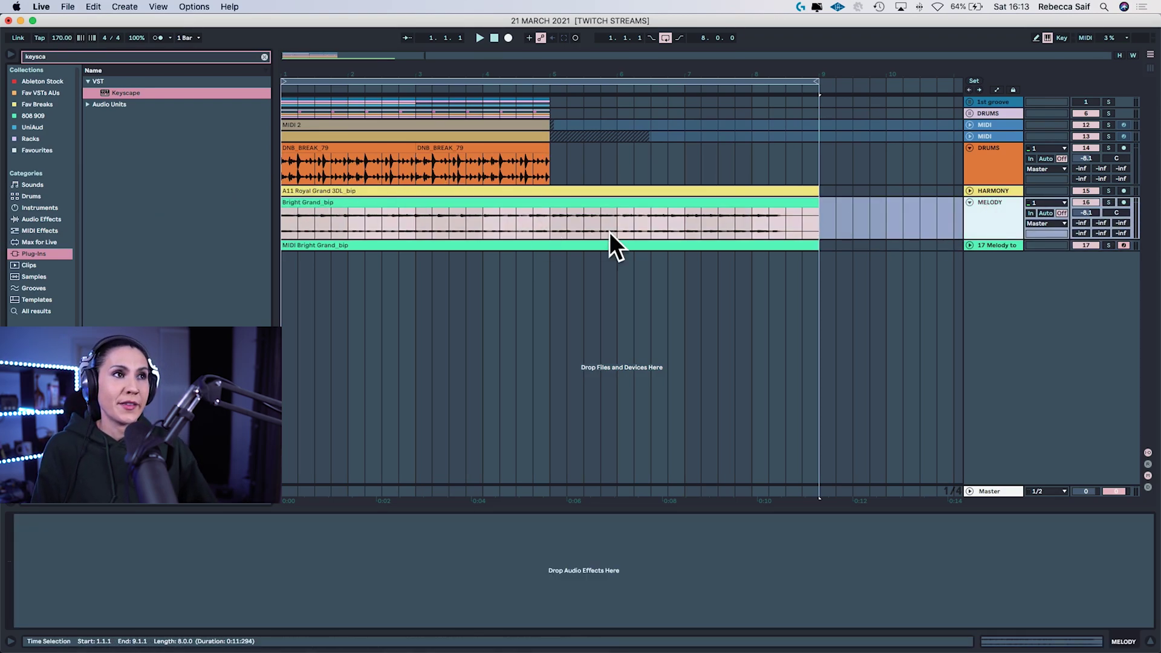
pyautogui.click(1108, 202)
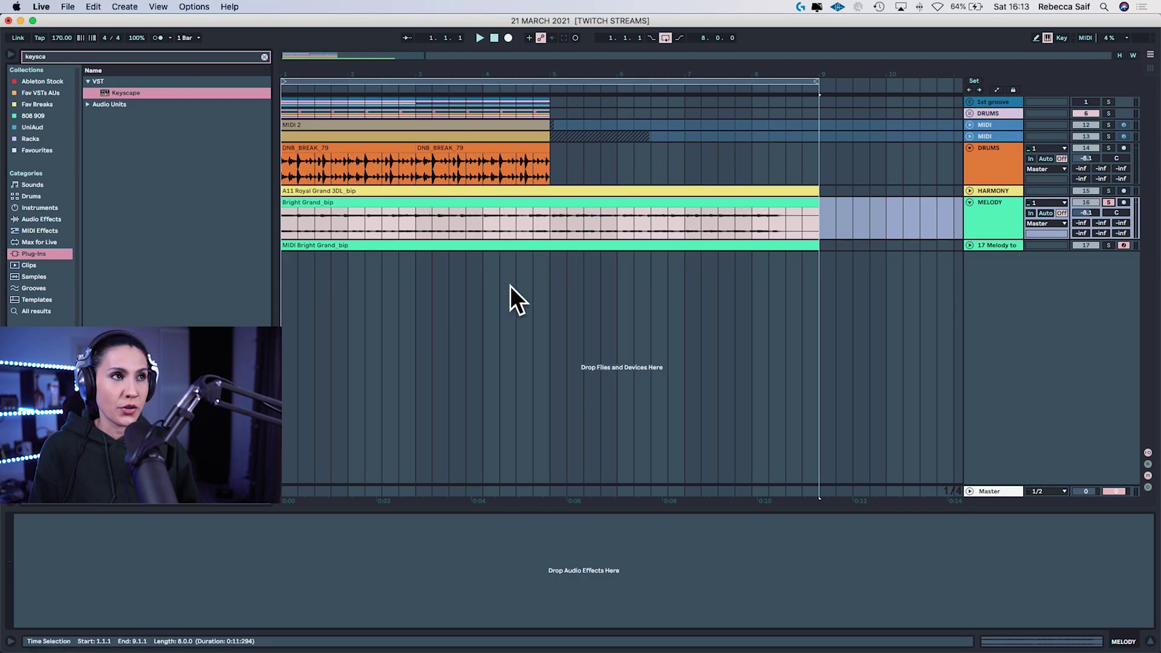
pyautogui.press('space')
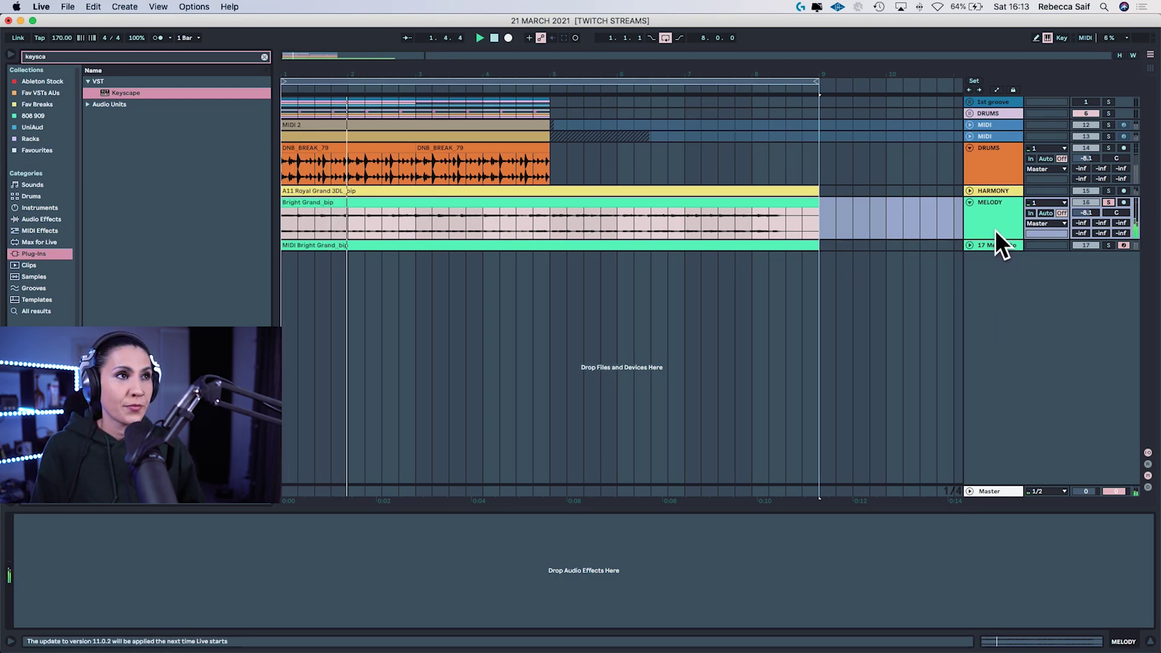
# - Unfold the converted melody MIDI track, solo it, and play it with the track volume set to -12.9 dB
pyautogui.click(970, 245)
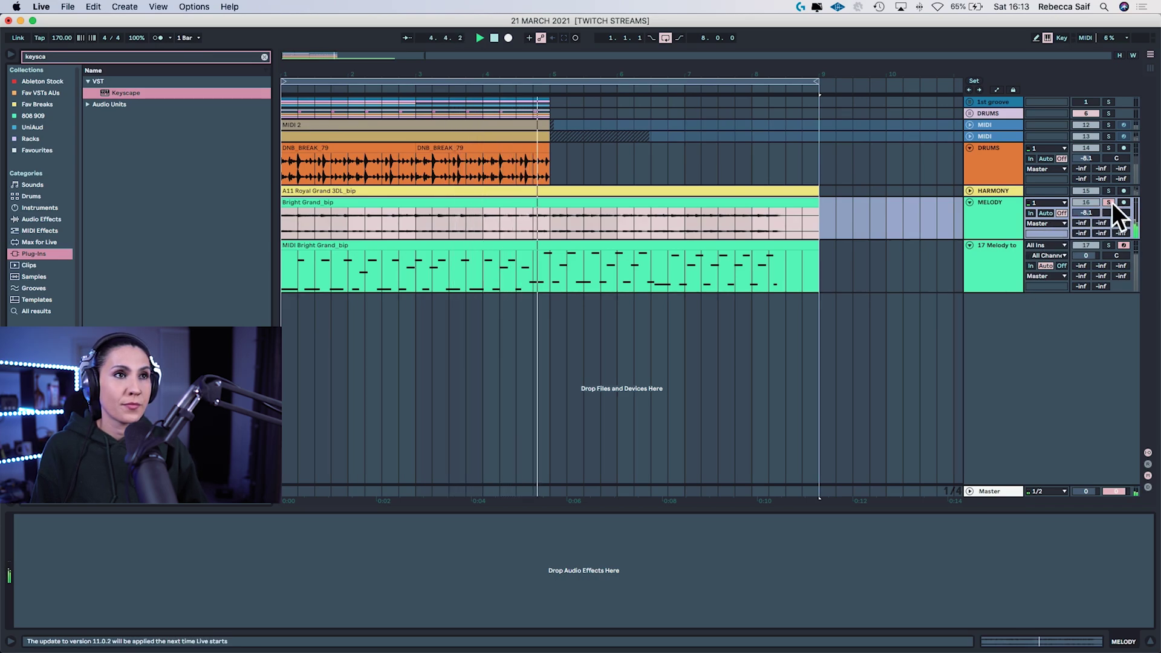
pyautogui.click(978, 263)
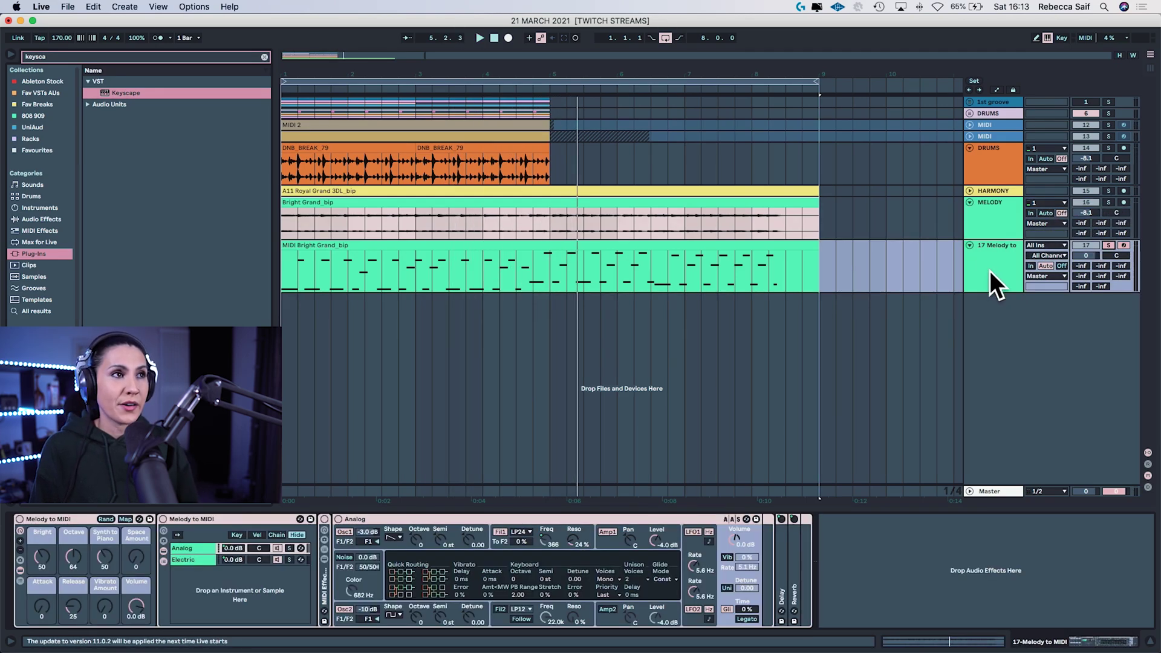
pyautogui.moveTo(1094, 252); pyautogui.dragTo(1096, 252)
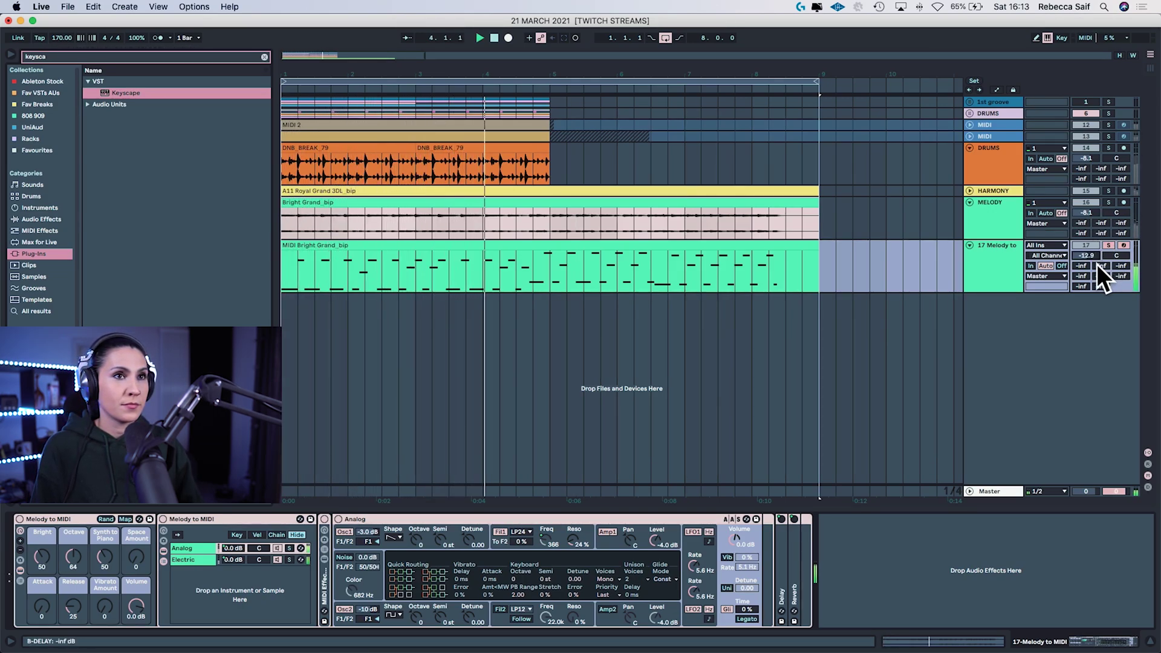
# - Open the MIDI Bright Grand_bip clip's notes, raise all the F4 notes three semitones to G#4, and play the result
pyautogui.click(621, 253)
pyautogui.doubleClick(606, 249)
pyautogui.click(439, 329)
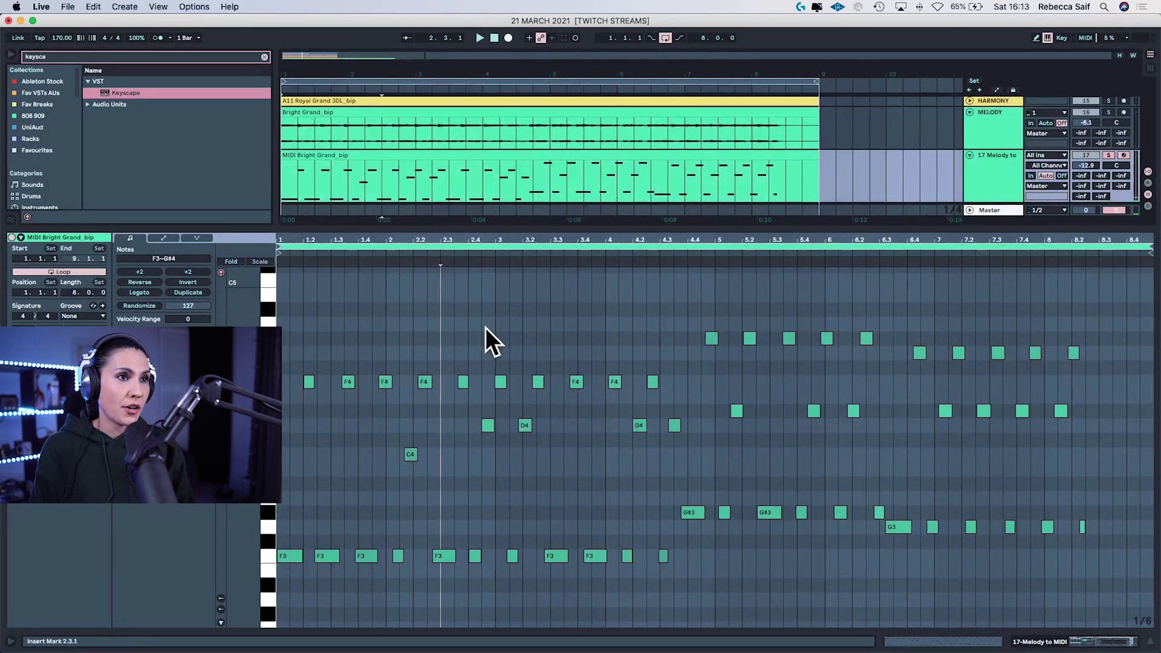
pyautogui.moveTo(648, 339); pyautogui.dragTo(302, 390)
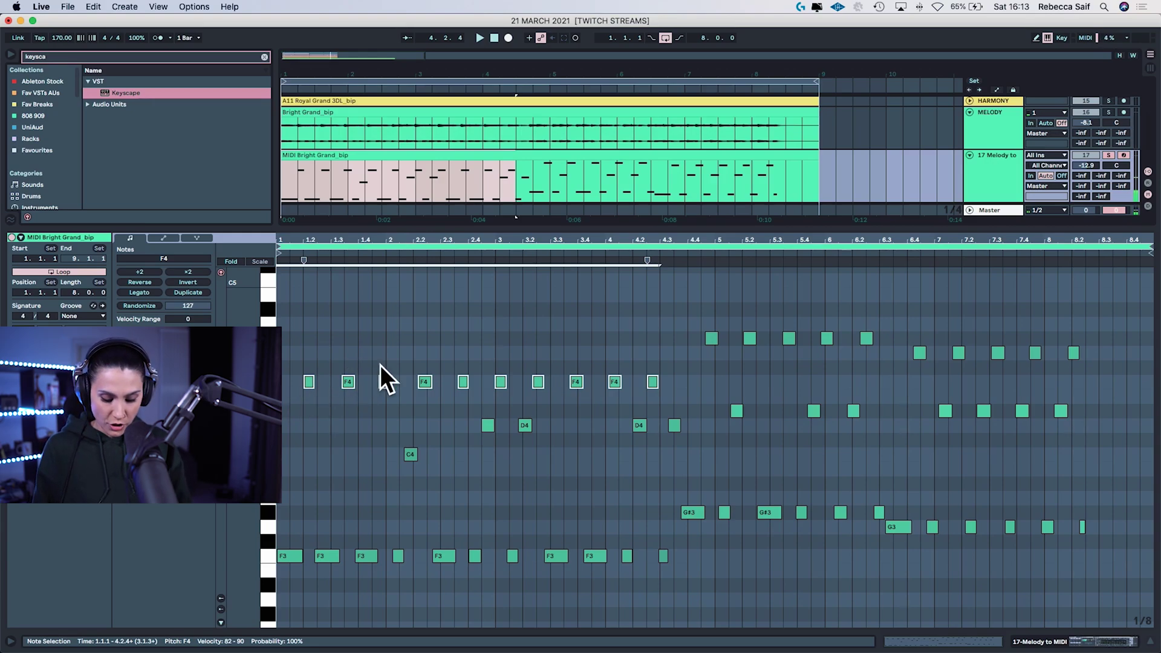
pyautogui.press('Up')
pyautogui.press('Up')
pyautogui.press('Up')
pyautogui.press('space')
# - Raise the C4 note before 2.2 three semitones to D#4 and replay the melody from the start
pyautogui.click(411, 454)
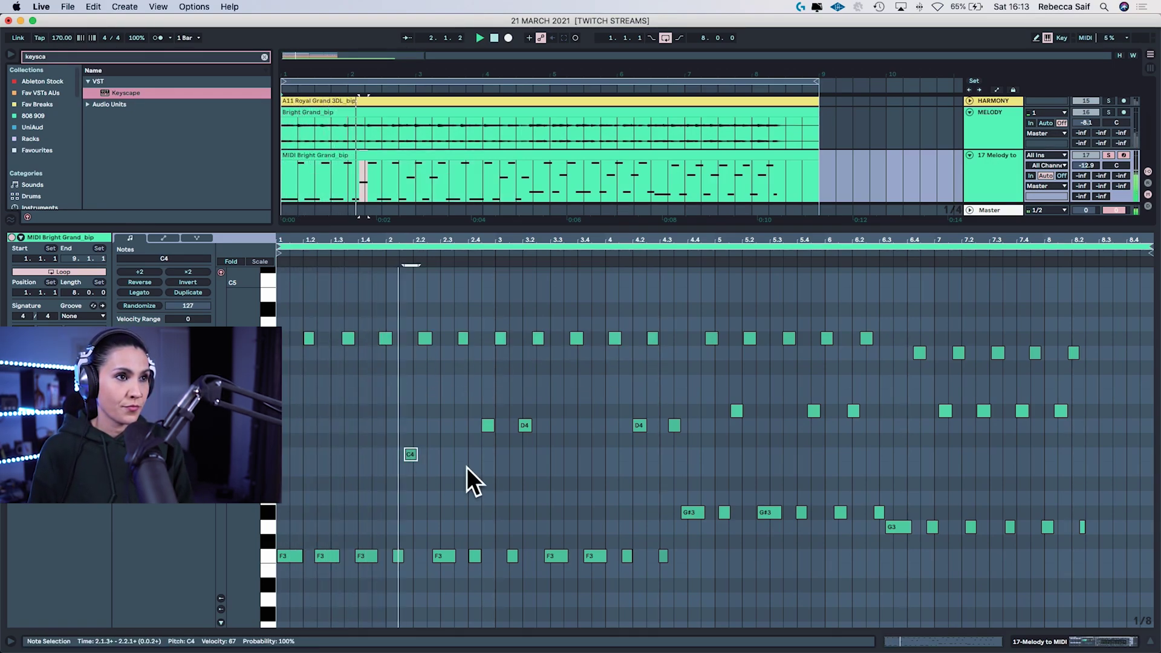
pyautogui.press('Up')
pyautogui.press('Up')
pyautogui.press('Up')
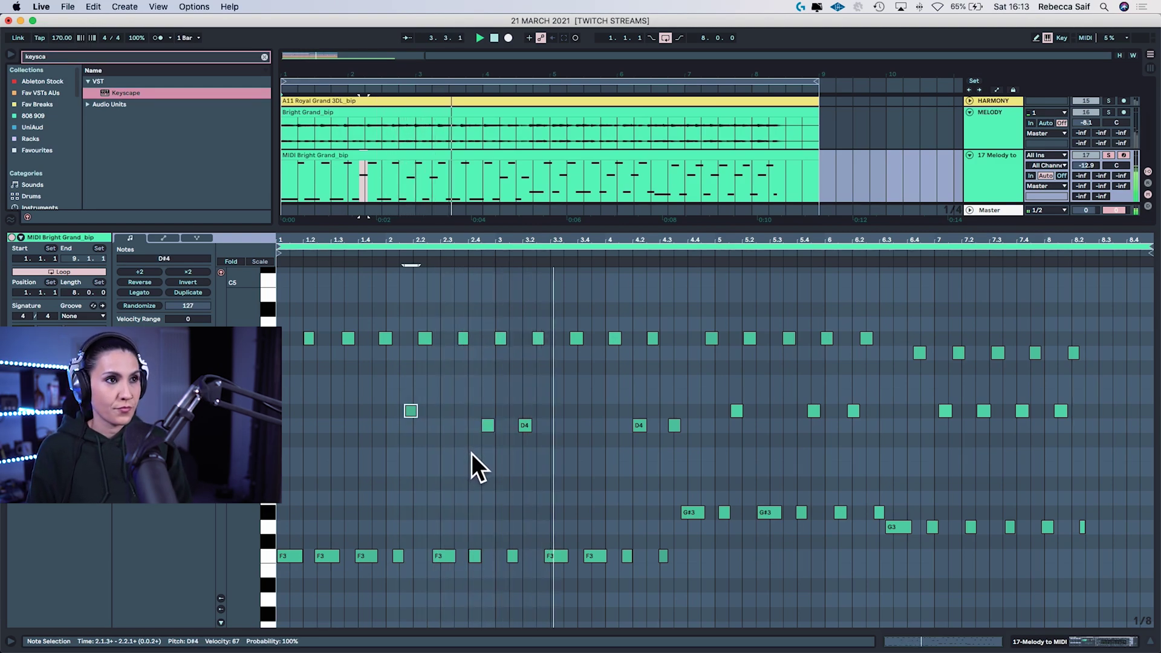
pyautogui.press('space')
pyautogui.press('space')
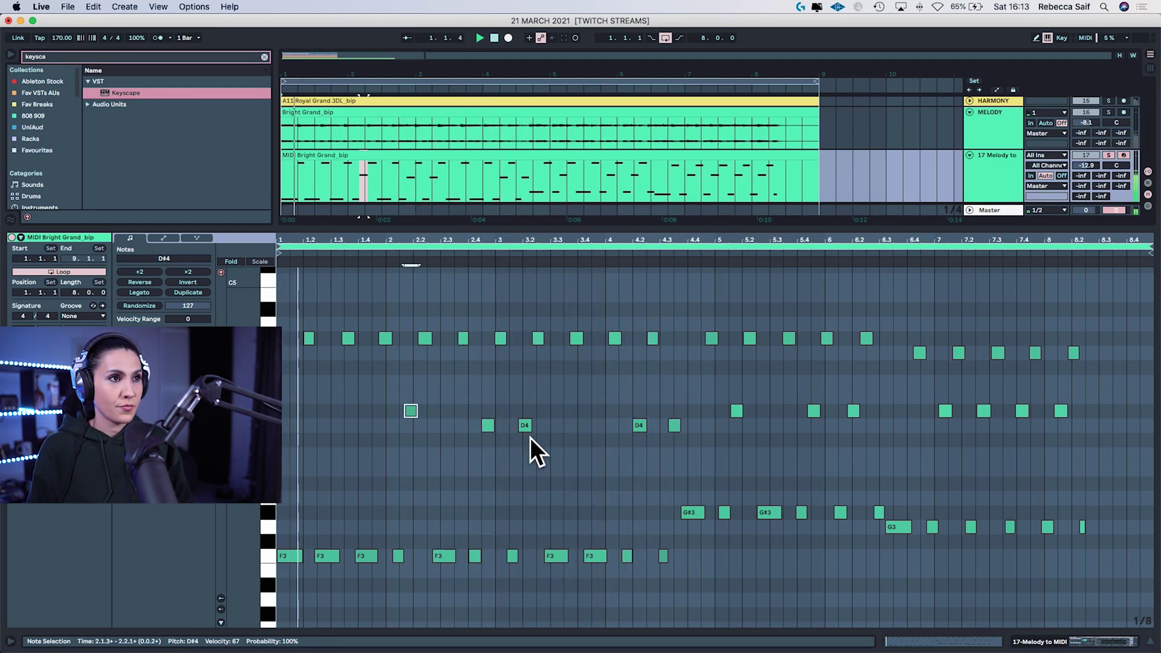
# - Lower the two G#4 notes between 2.2.1 and 2.4.1 by one semitone to G4
pyautogui.moveTo(482, 316); pyautogui.dragTo(393, 350)
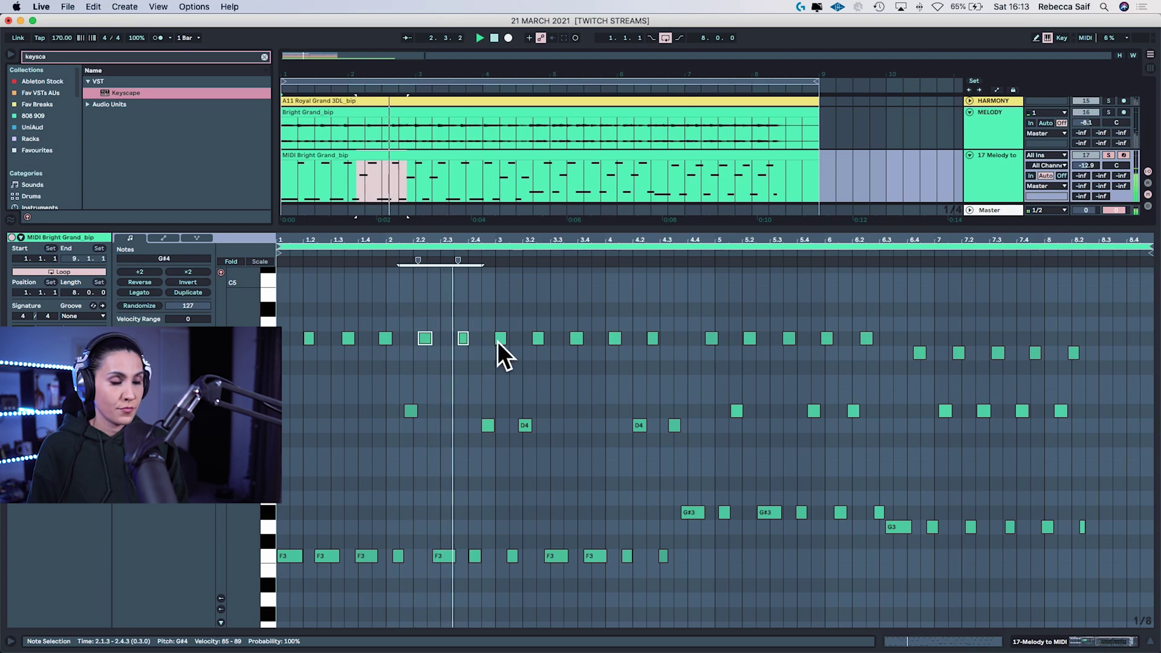
pyautogui.press('Down')
pyautogui.press('Down')
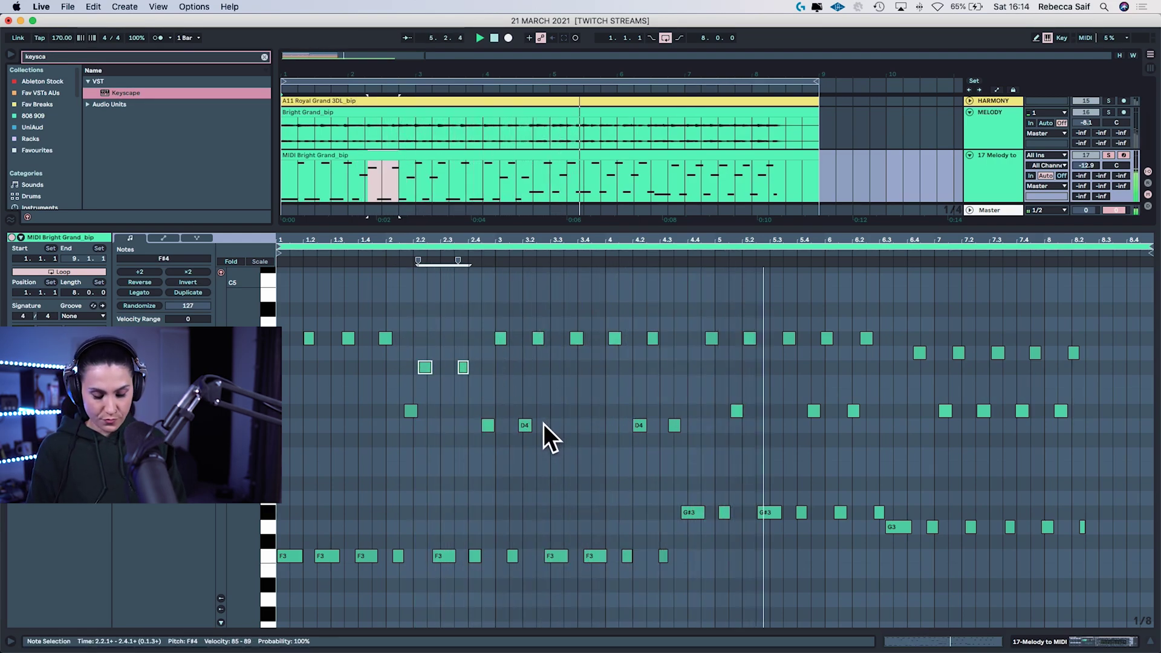
pyautogui.press('Up')
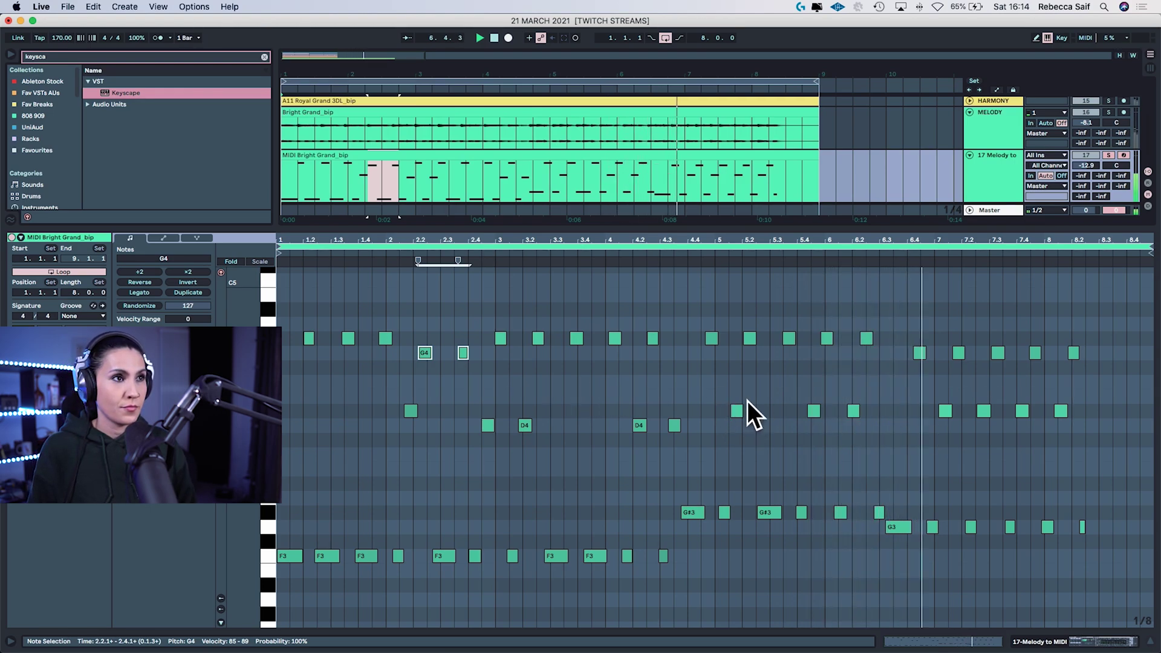
# - Replace the default instrument on the Melody to MIDI track with Keyscape, load the Celeste patch, and play the melody
pyautogui.click(1151, 642)
pyautogui.click(1005, 282)
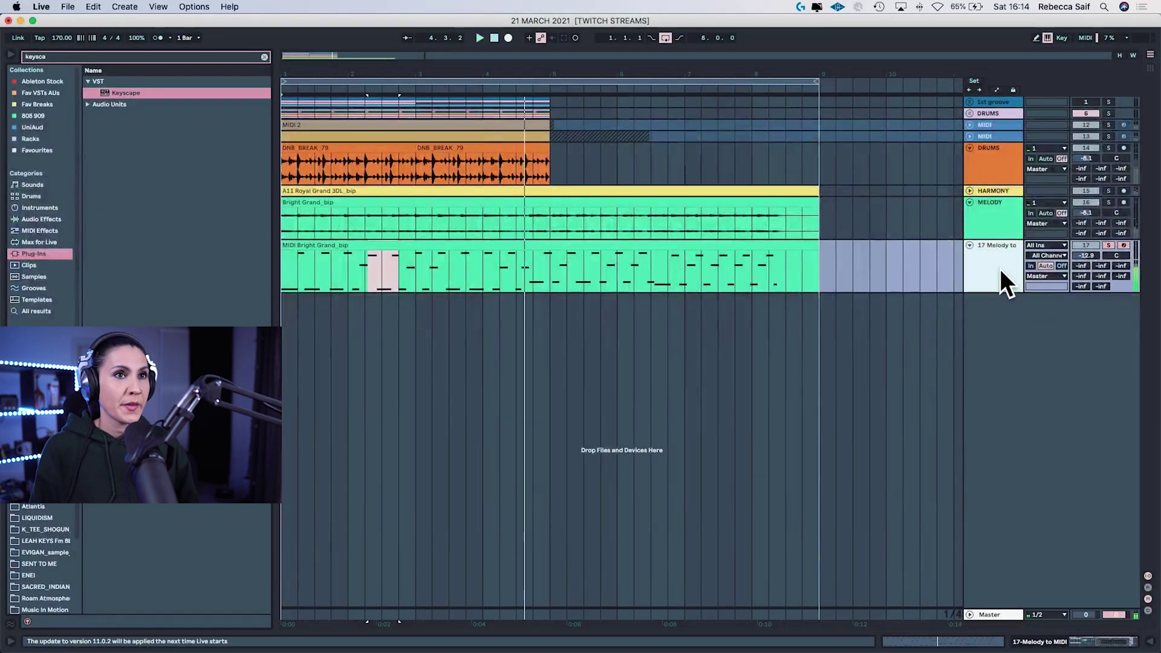
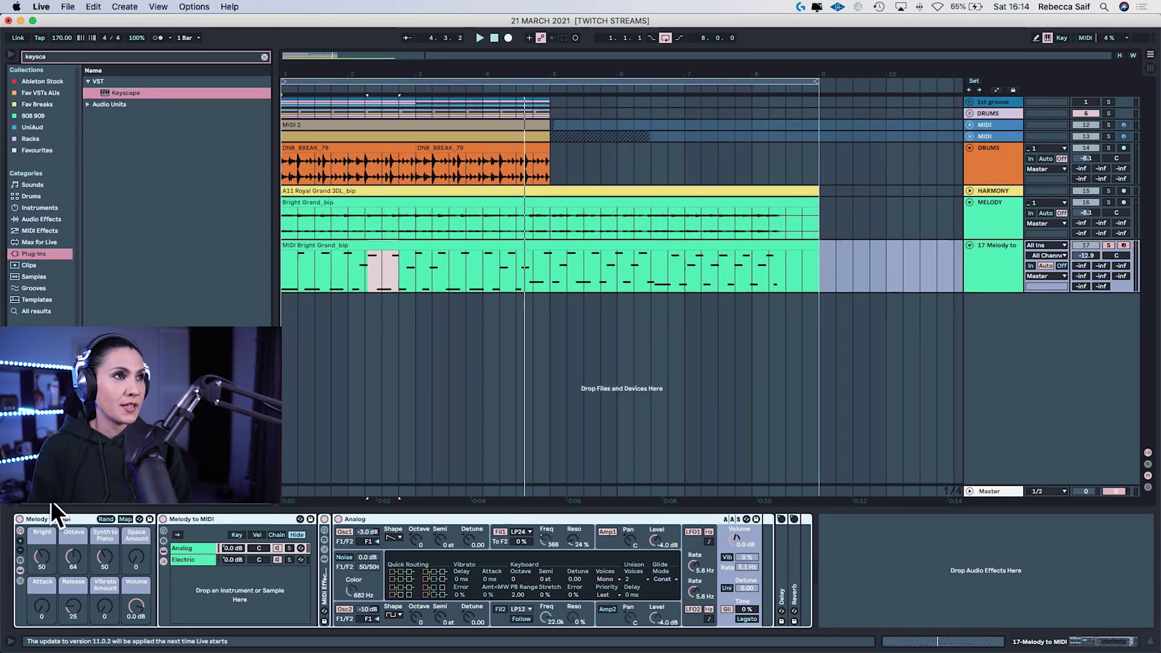
pyautogui.press('Delete')
pyautogui.moveTo(139, 95); pyautogui.dragTo(1024, 303)
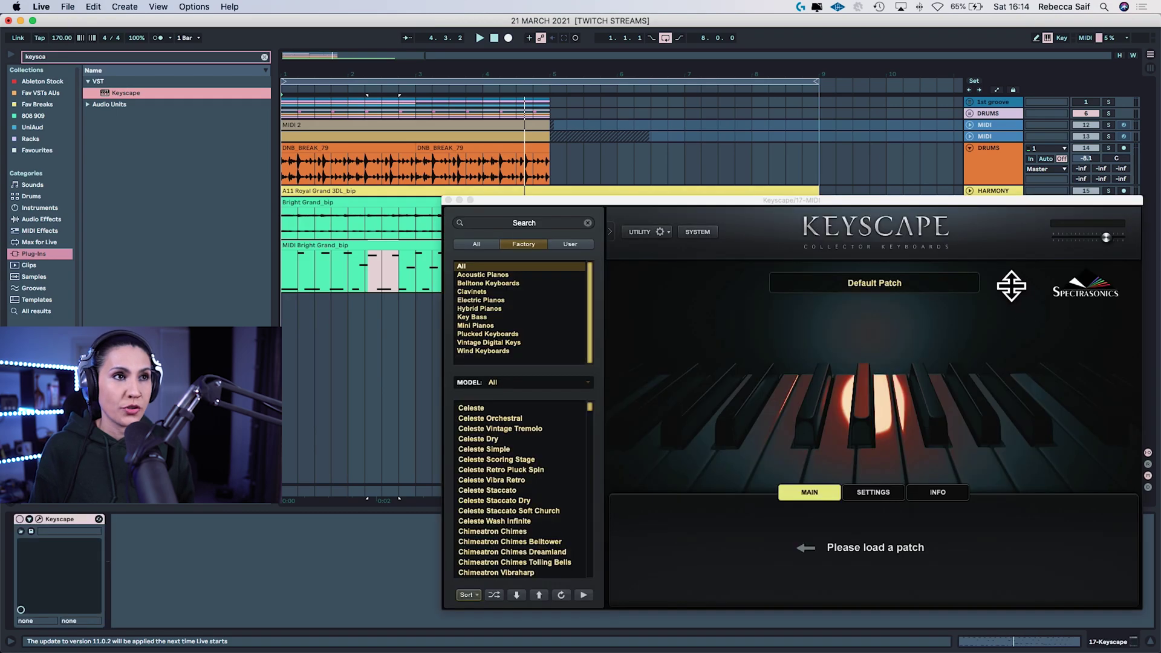
pyautogui.click(488, 410)
pyautogui.click(448, 200)
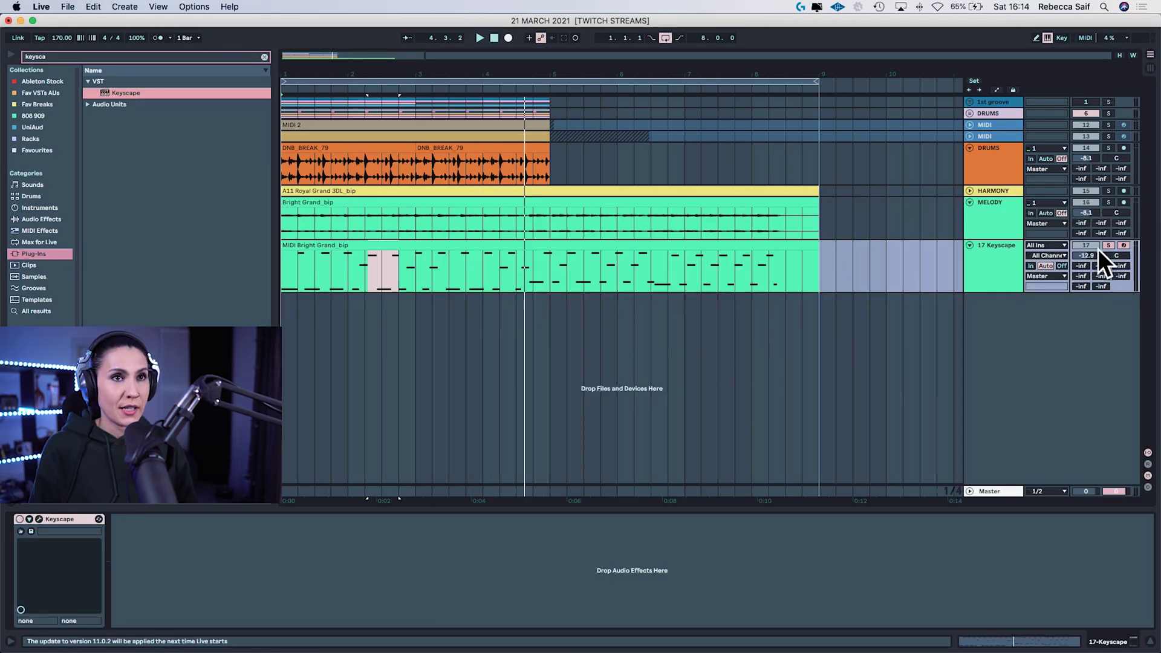
pyautogui.press('space')
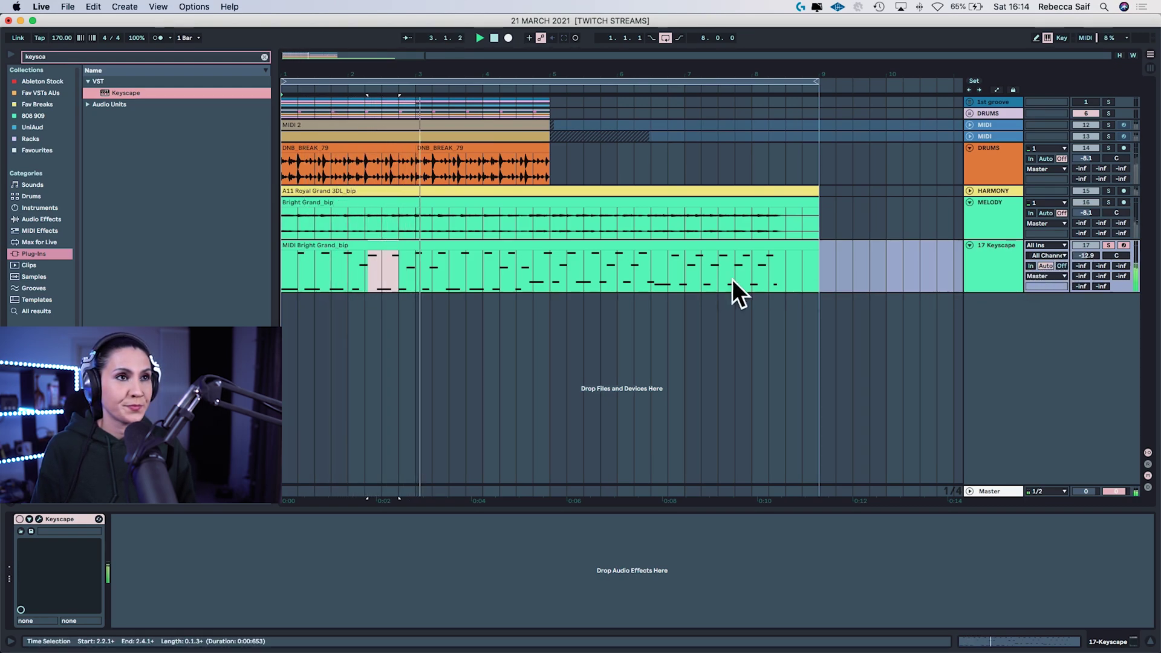
# - Reopen the MIDI Bright Grand_bip clip's notes, quantize all of them, and play the melody
pyautogui.doubleClick(662, 248)
pyautogui.press('space')
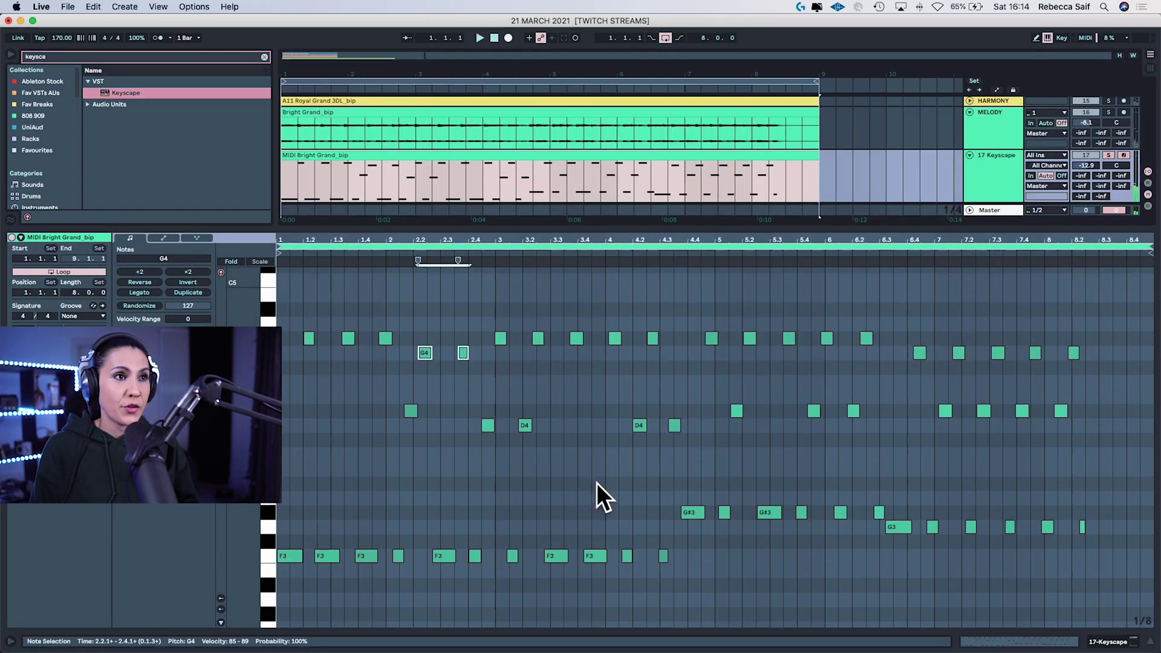
pyautogui.hotkey('ctrl', 'a')
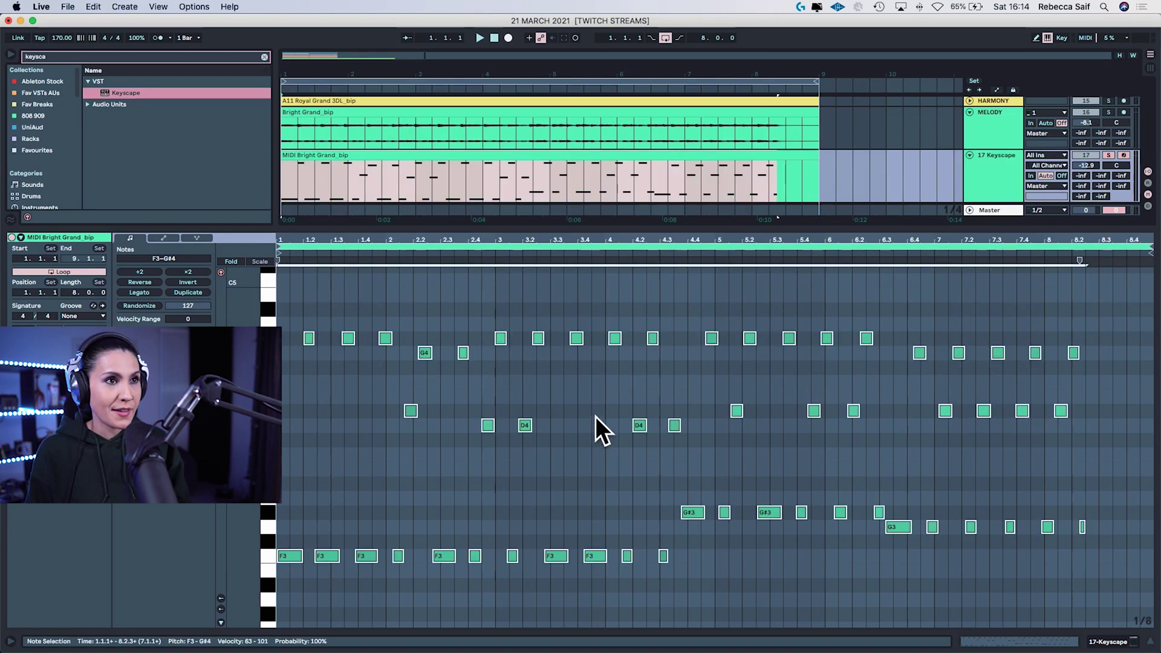
pyautogui.rightClick(593, 418)
pyautogui.click(618, 199)
pyautogui.press('space')
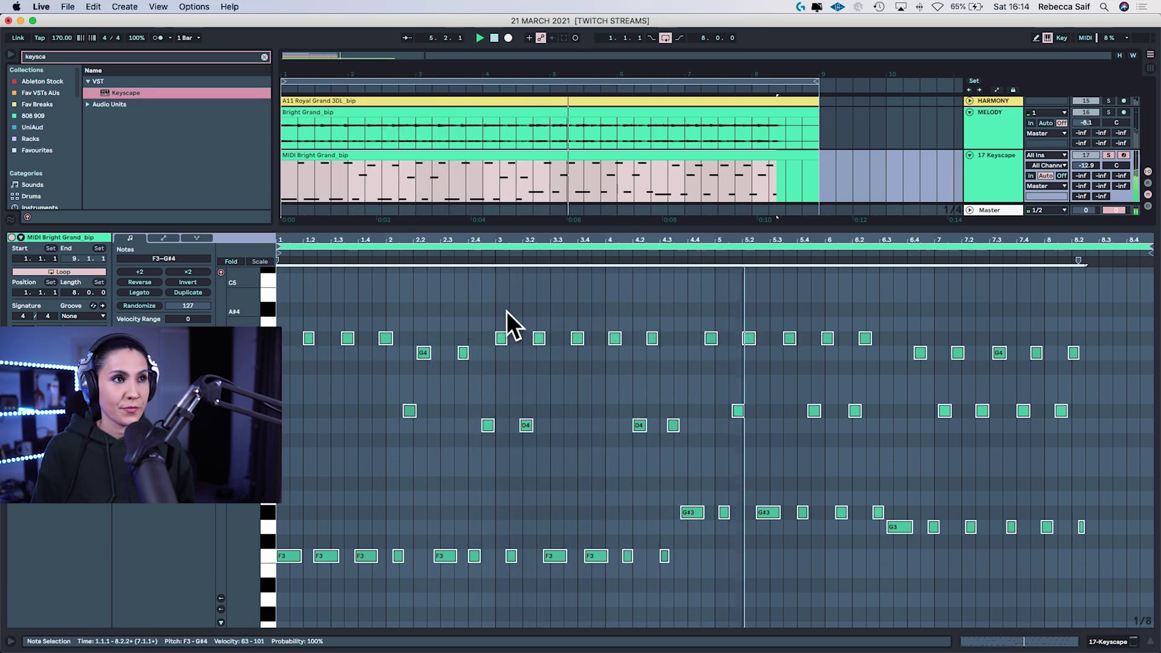
# - Fold the note editor to show only the used pitches while playing the melody, comparing it with the unfolded view
pyautogui.click(230, 262)
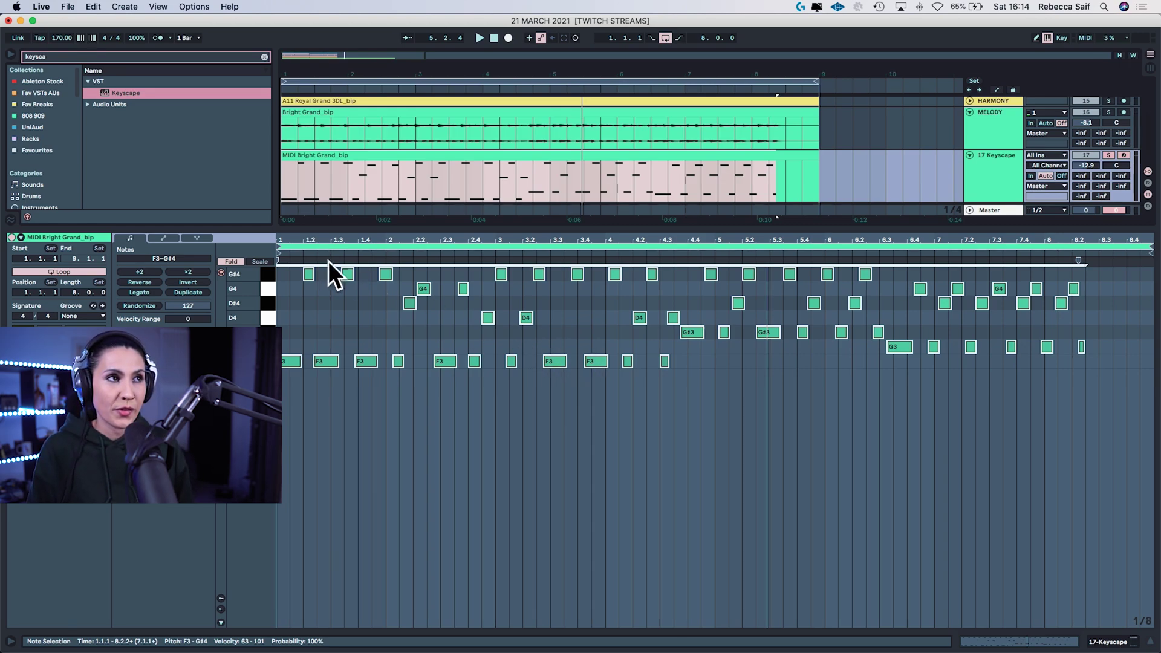
pyautogui.click(235, 260)
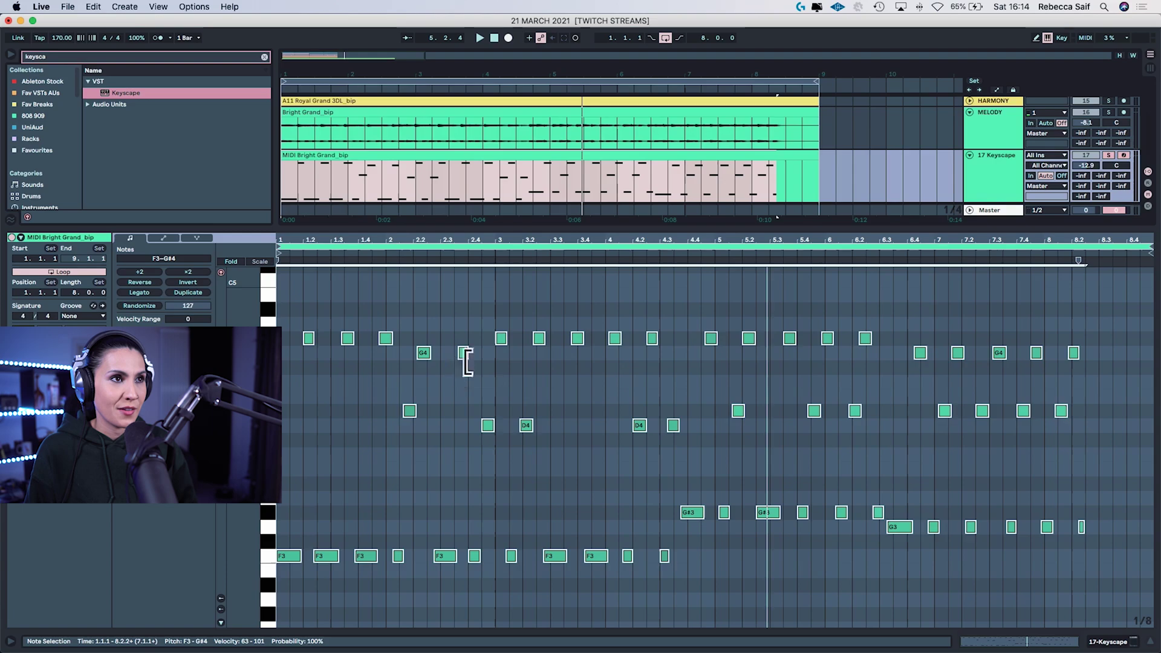
pyautogui.press('space')
pyautogui.click(225, 260)
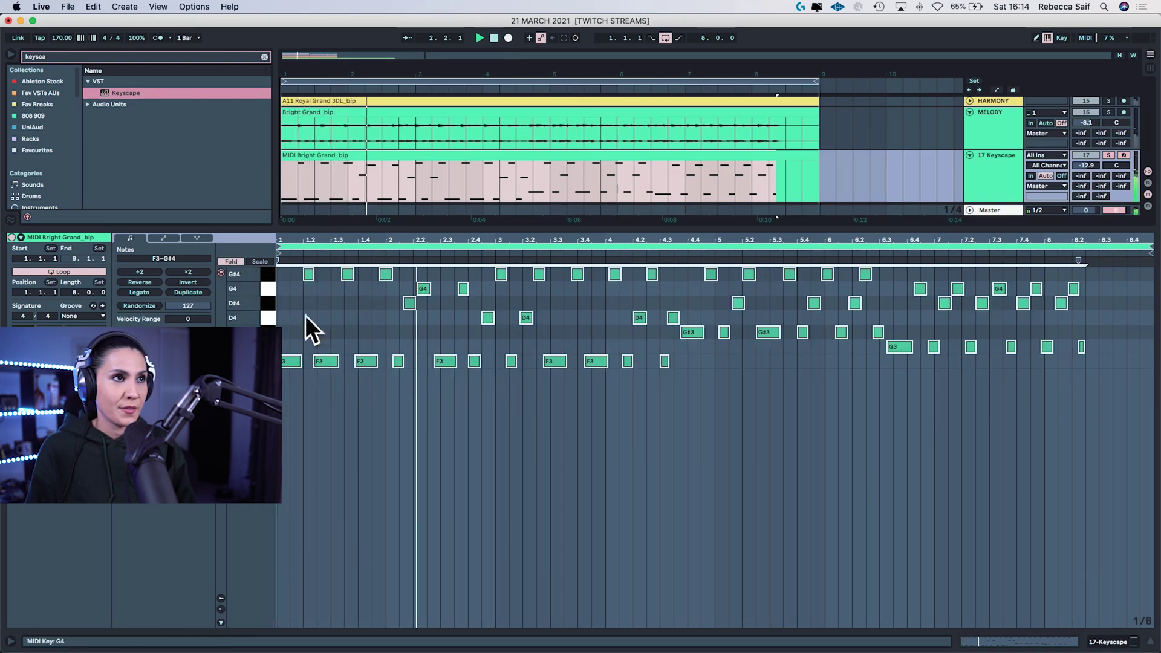
pyautogui.click(1150, 641)
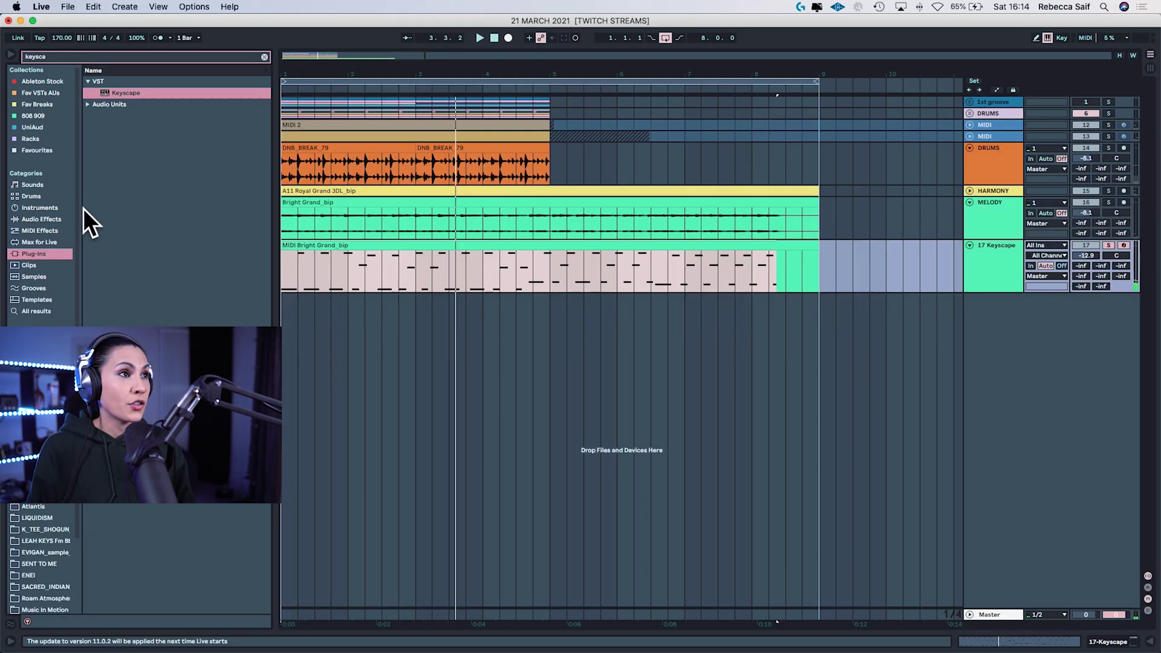
# - Add the Minor preset of the Scale MIDI effect to the Keyscape track and set its base to F
pyautogui.click(39, 231)
pyautogui.click(264, 57)
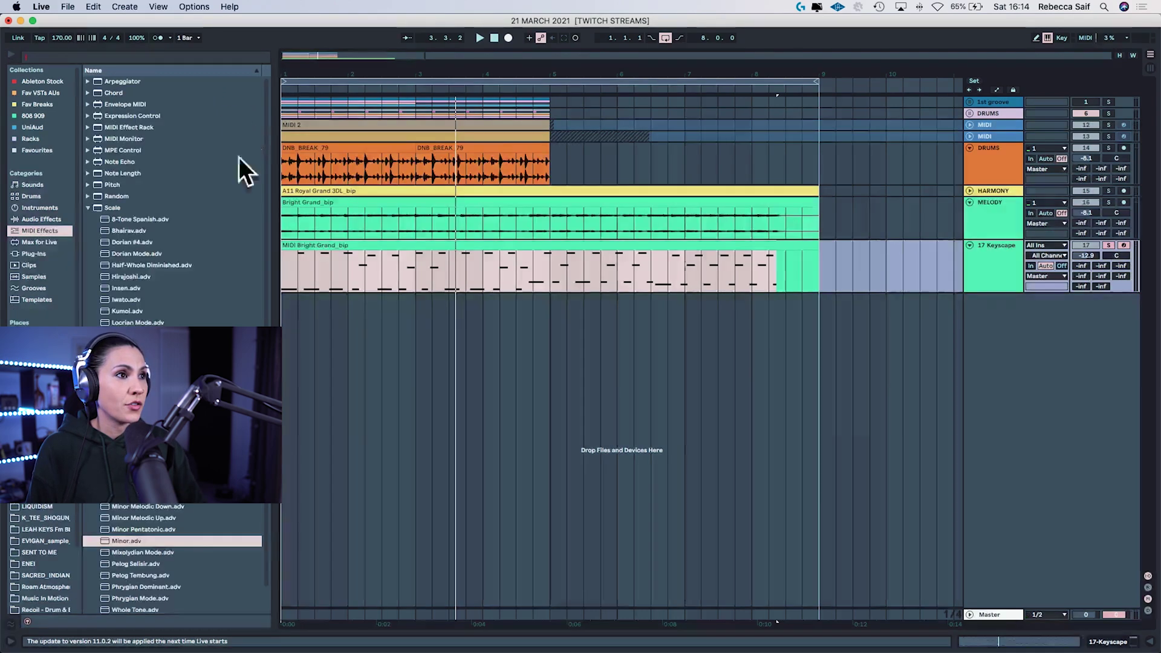
pyautogui.click(99, 207)
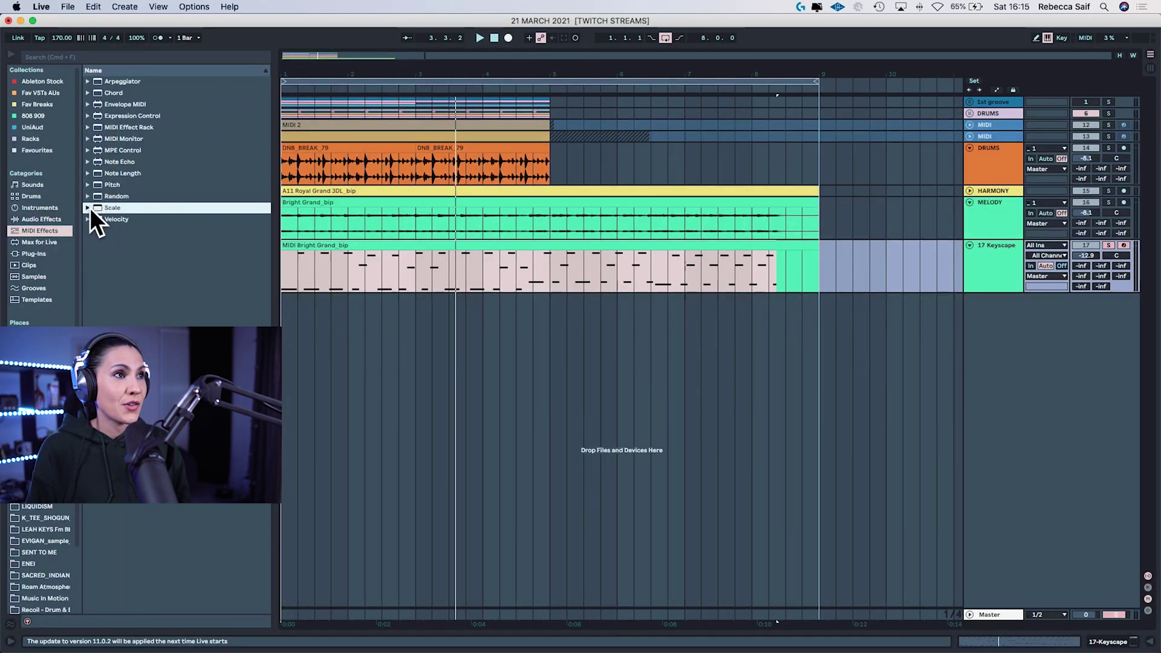
pyautogui.click(125, 530)
pyautogui.click(114, 539)
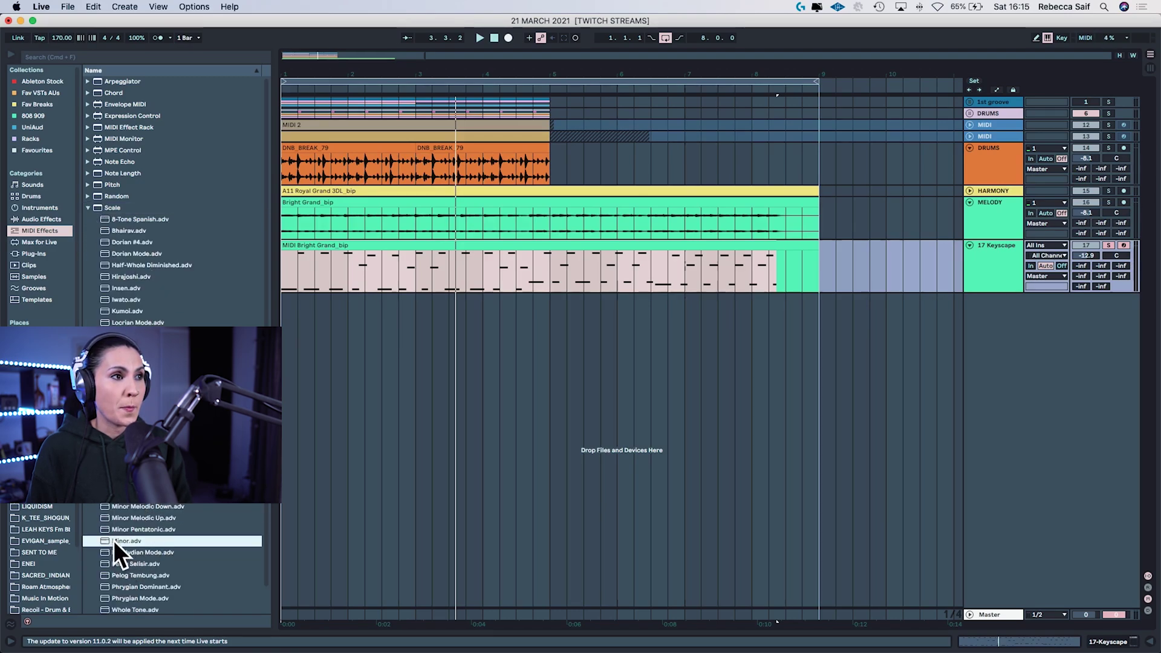
pyautogui.moveTo(114, 540); pyautogui.dragTo(995, 260)
pyautogui.moveTo(135, 549); pyautogui.dragTo(135, 538)
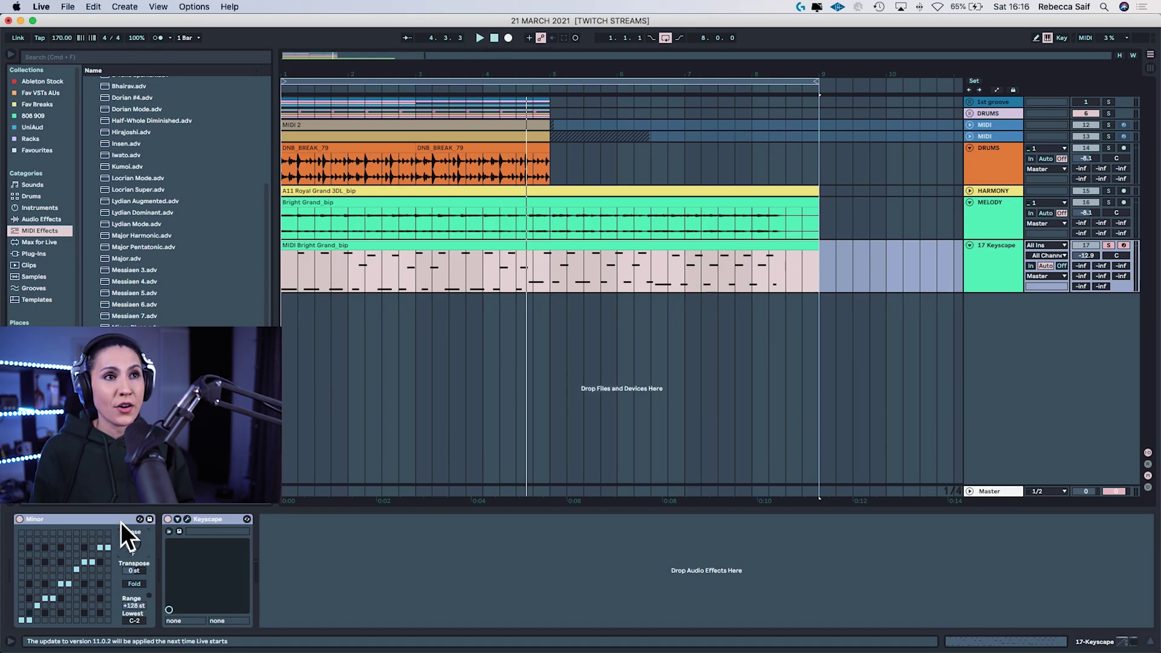
# - Open the MIDI Bright Grand_bip clip's notes and play the melody through the minor scale effect
pyautogui.click(355, 242)
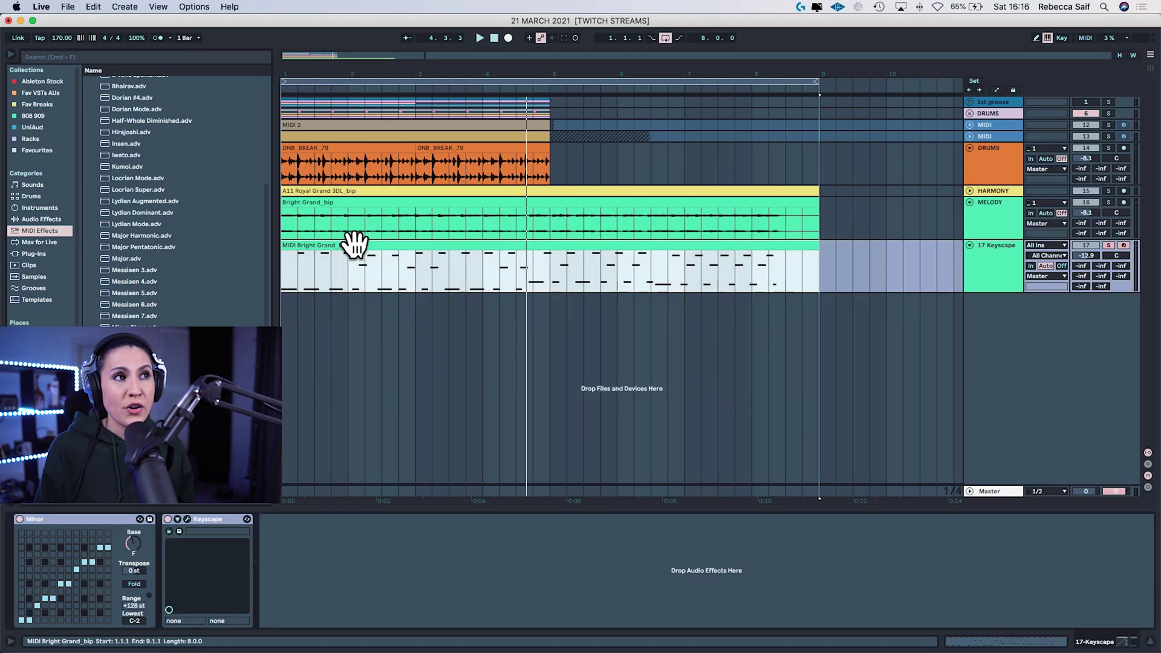
pyautogui.doubleClick(356, 242)
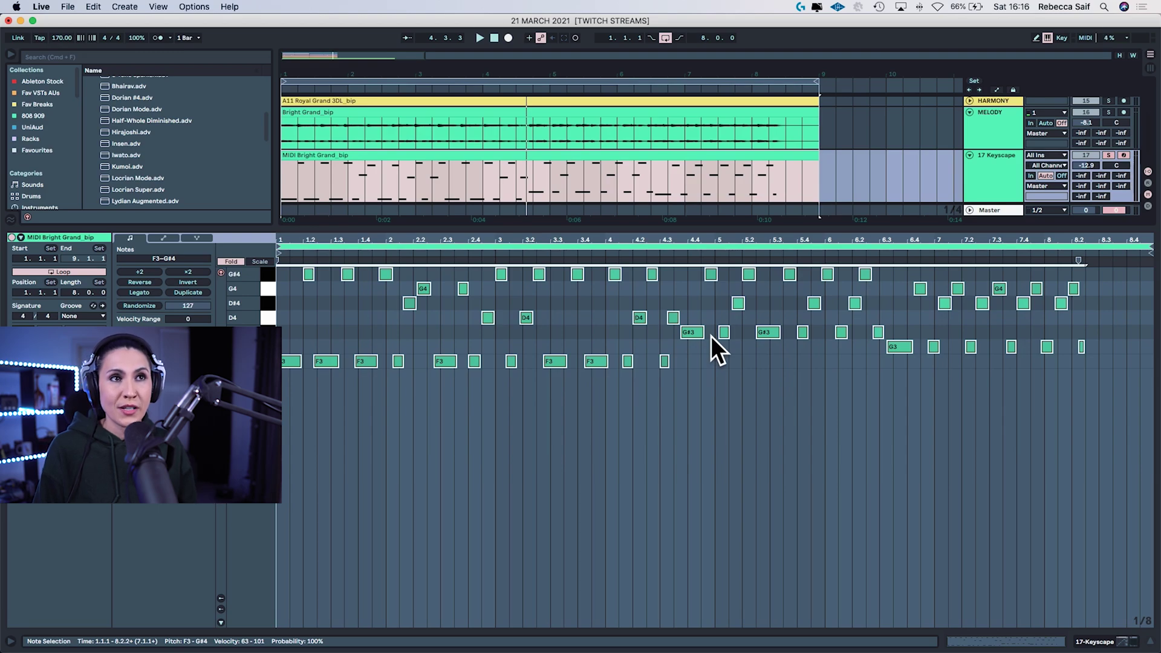
pyautogui.press('space')
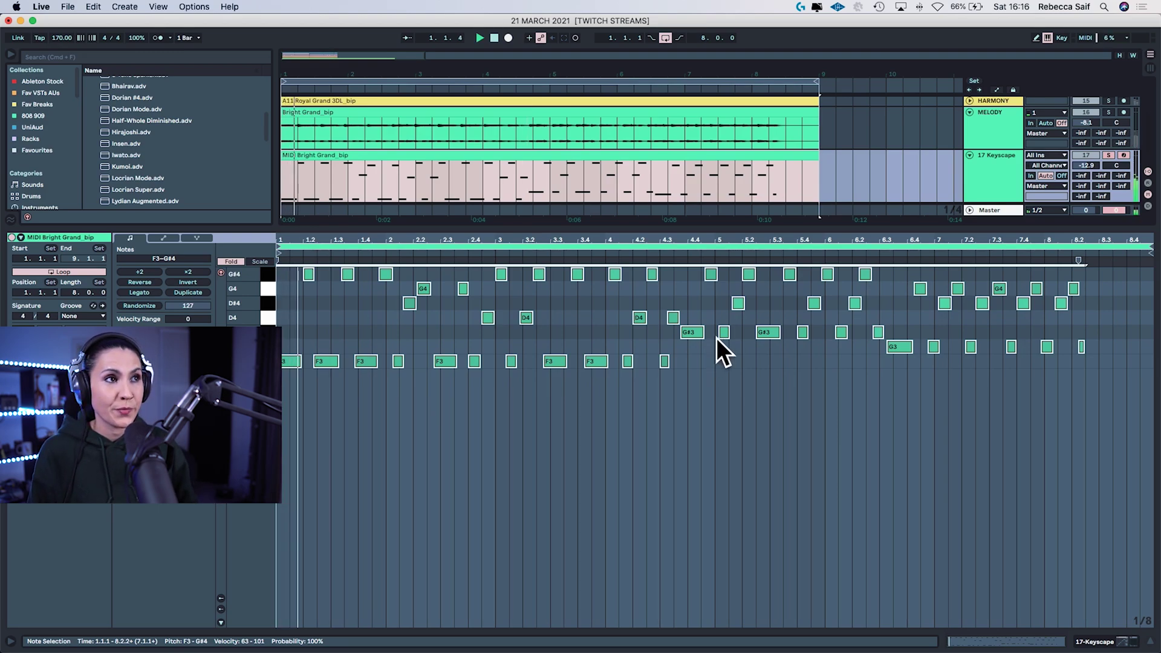
pyautogui.click(1151, 636)
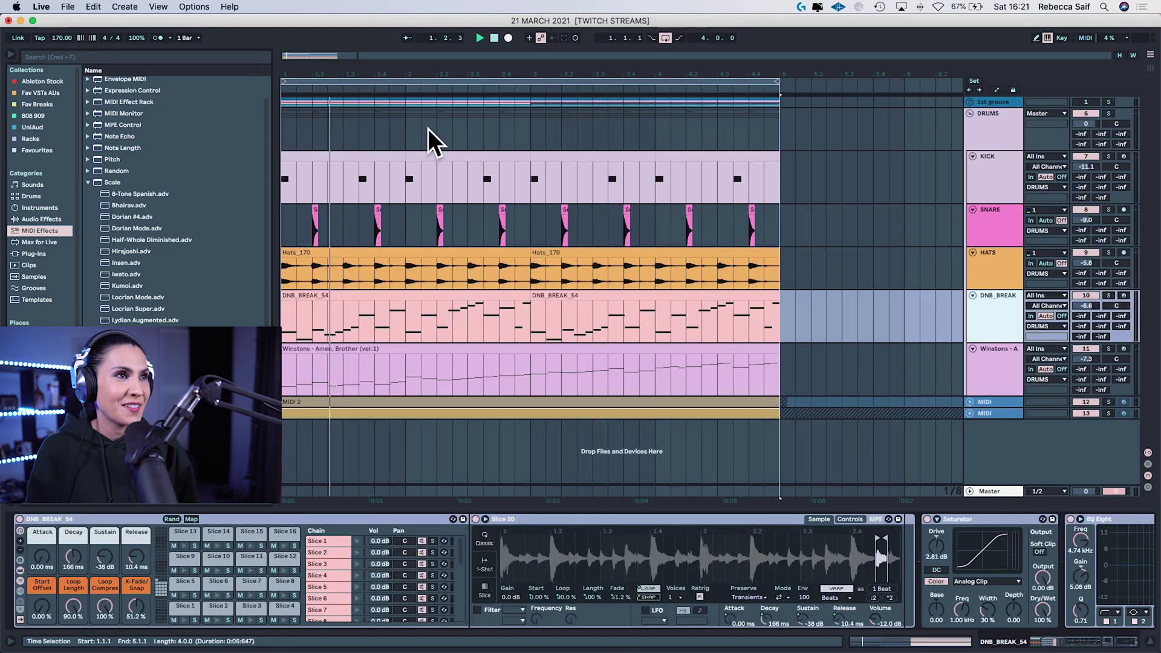
# - Stop the drum playback and freeze the DNB_BREAK track
pyautogui.press('space')
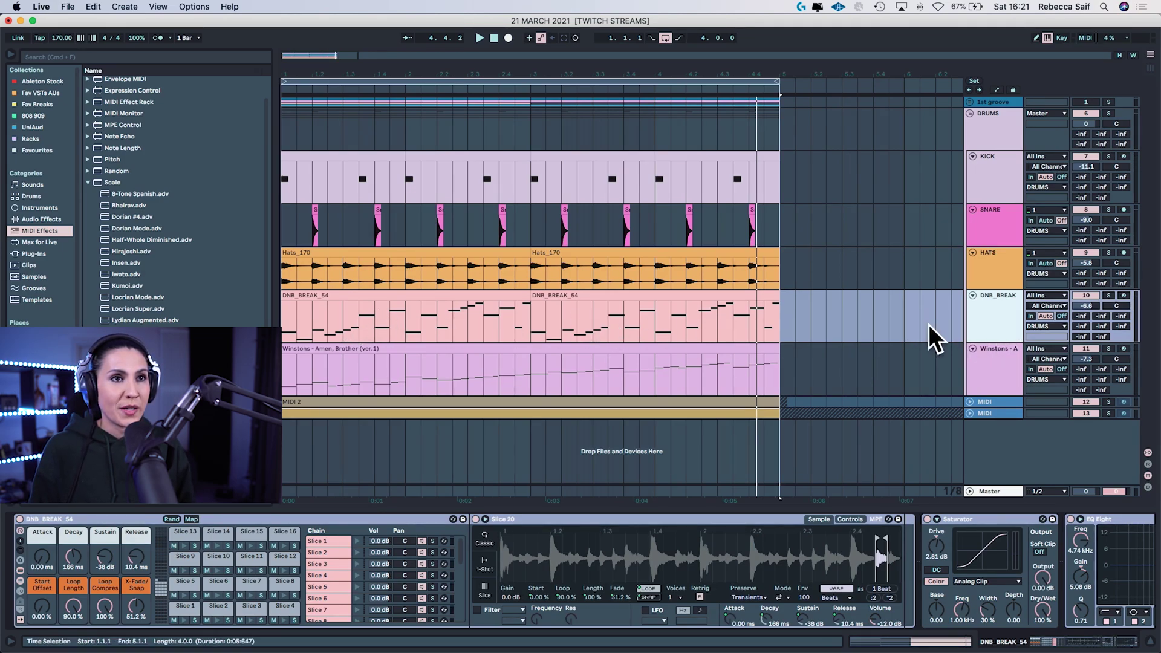
pyautogui.rightClick(987, 312)
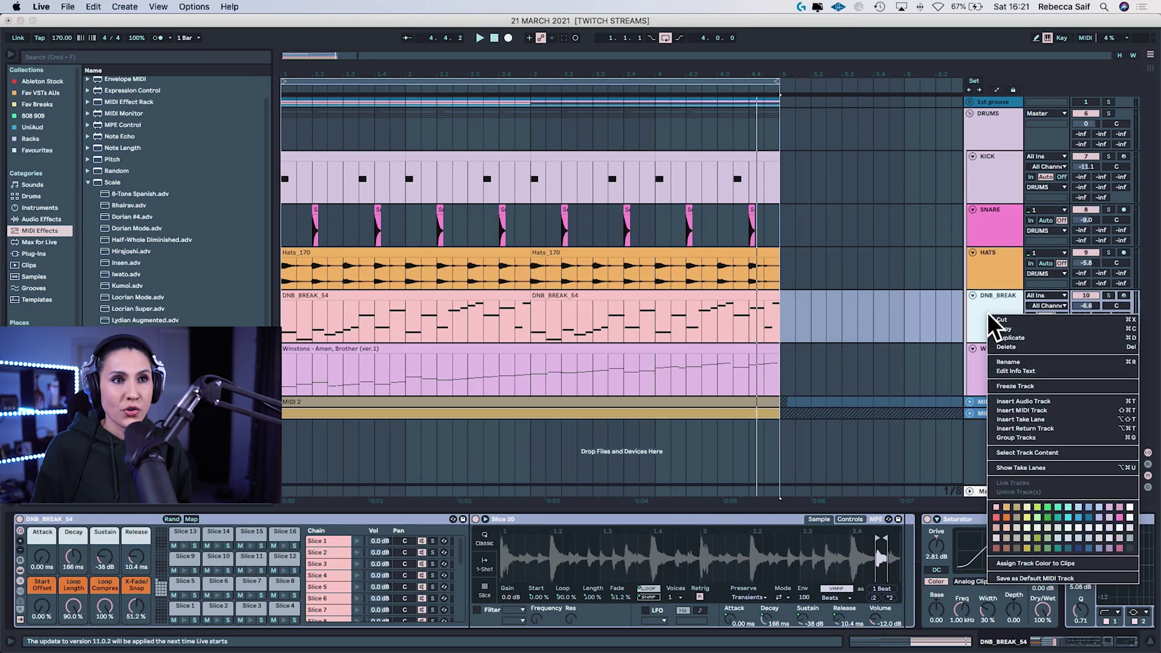
pyautogui.click(1017, 386)
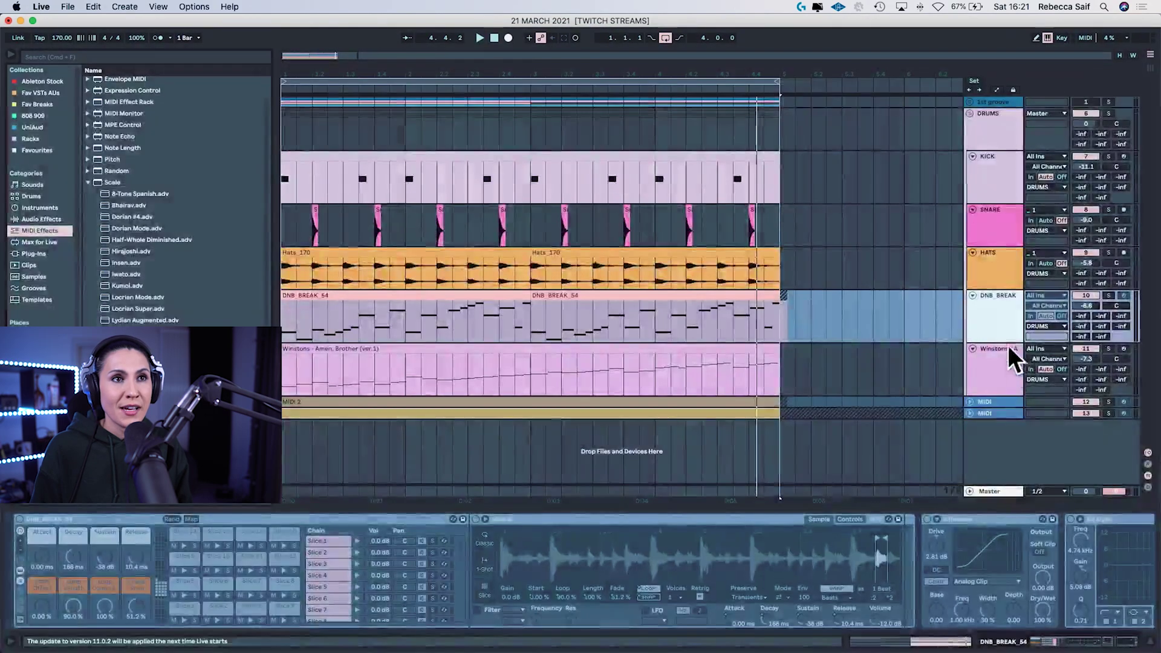
# - Flatten the frozen DNB_BREAK track to audio and play it soloed
pyautogui.rightClick(991, 312)
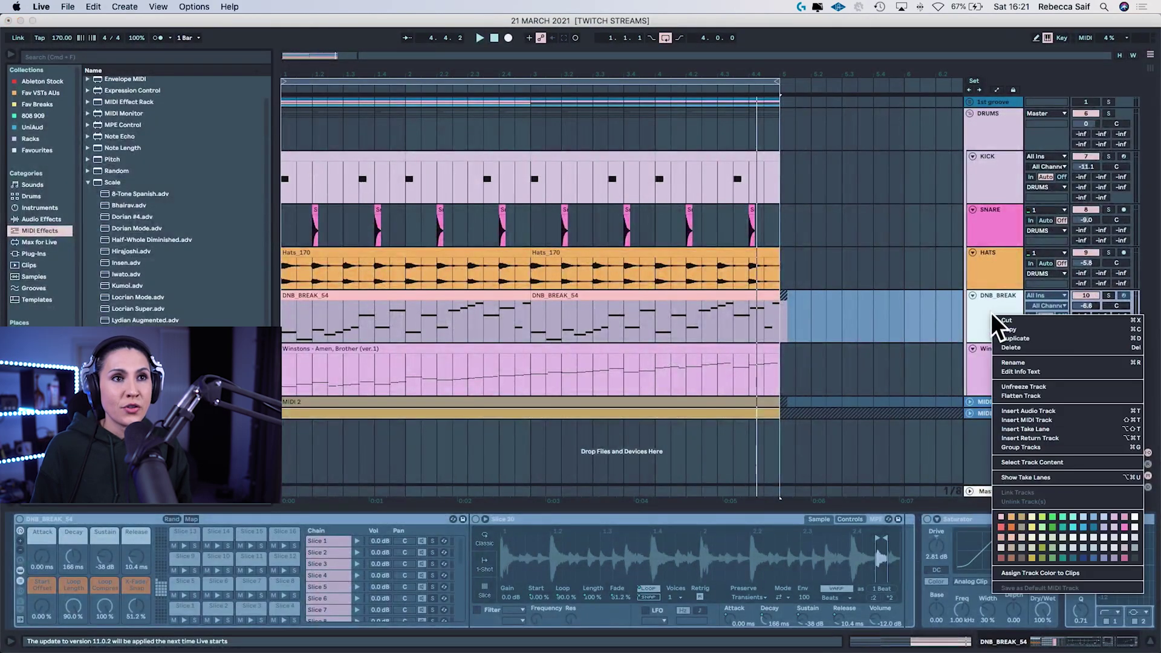
pyautogui.click(1017, 394)
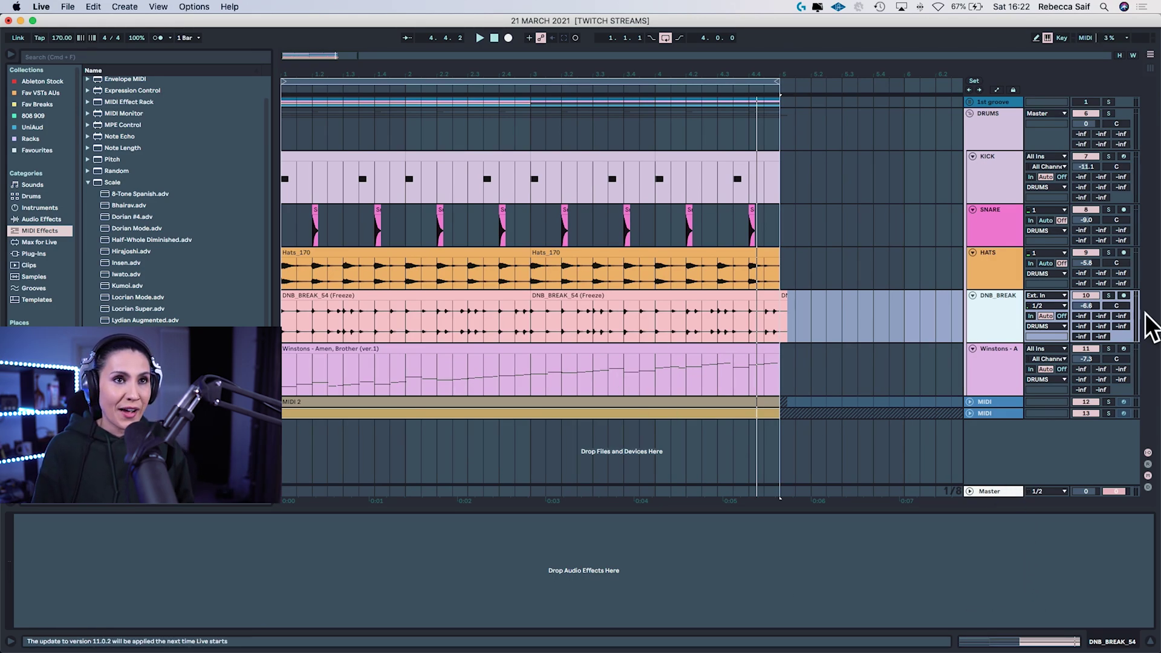
pyautogui.click(1106, 292)
pyautogui.press('space')
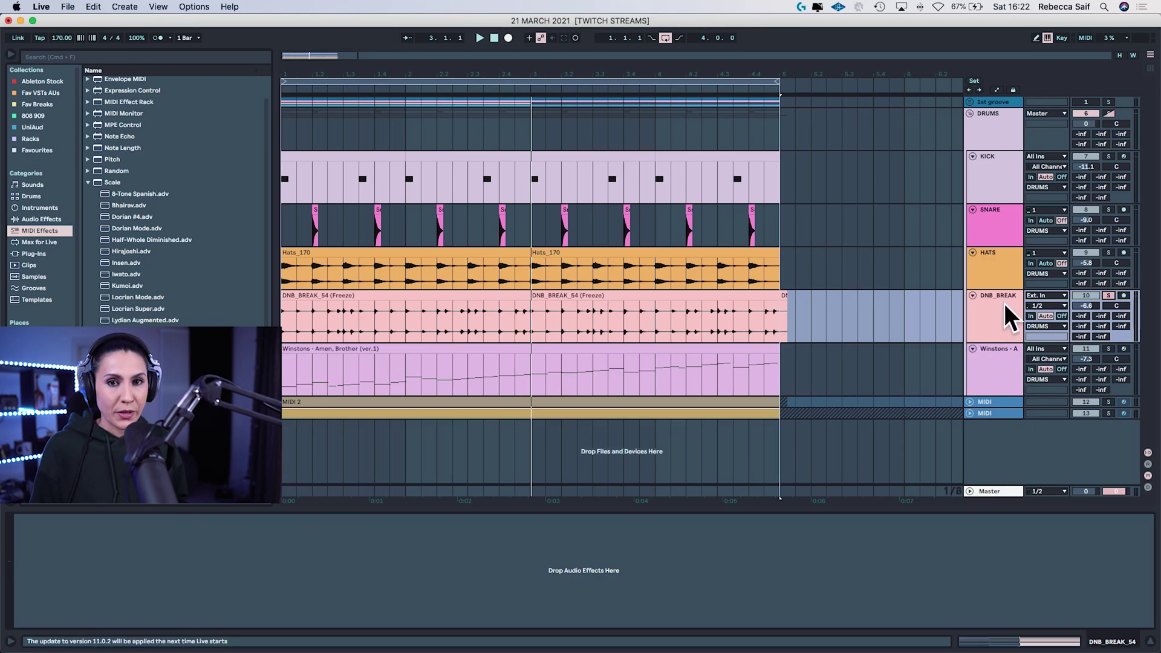
# - Undo the flattening of the DNB_BREAK track and insert a new audio track below it
pyautogui.press('super+shift+u')
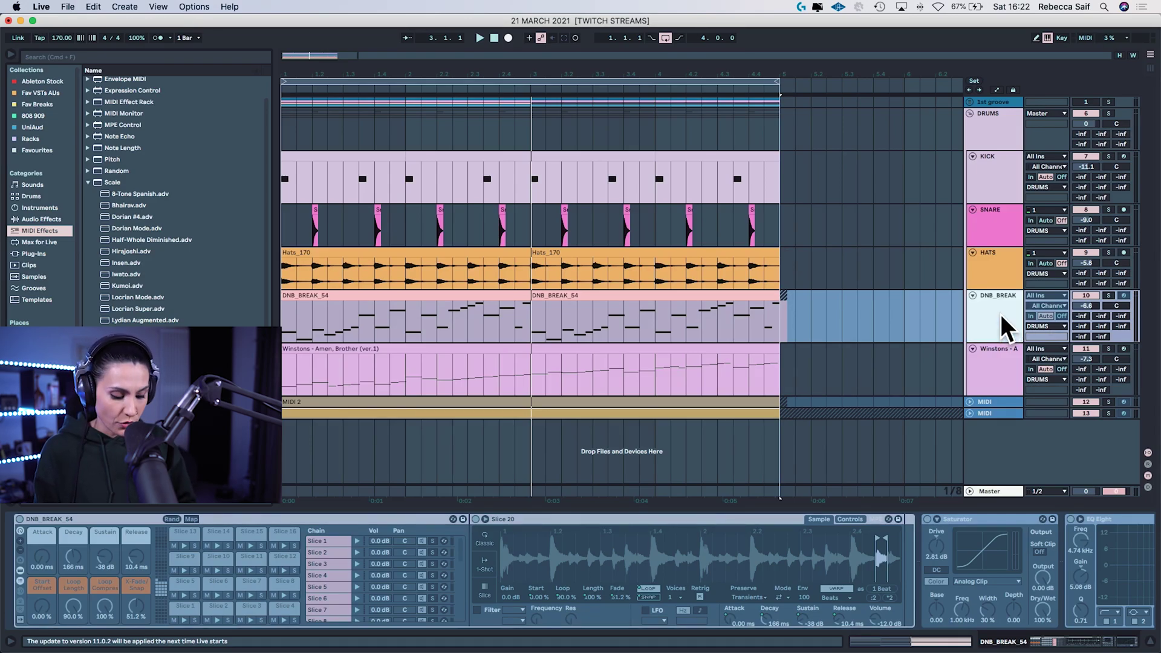
pyautogui.press('super+t')
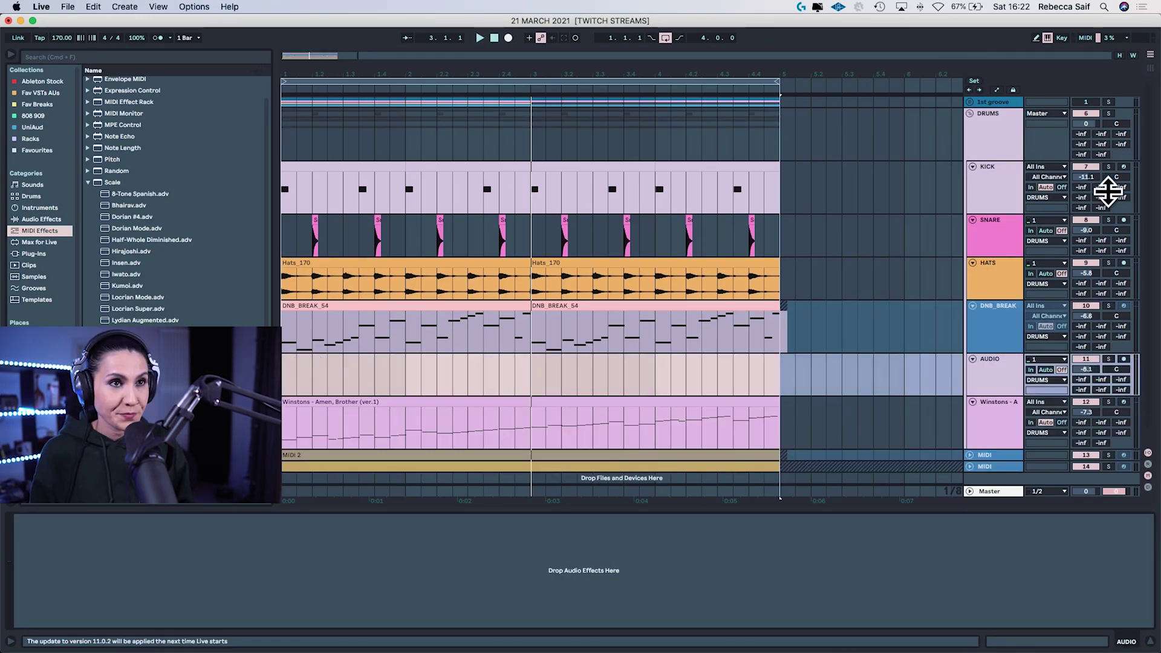
# - Copy the frozen DNB_BREAK clips and their tail, from 1.1.1 to 5.3.1, onto the new AUDIO track as audio
pyautogui.click(998, 345)
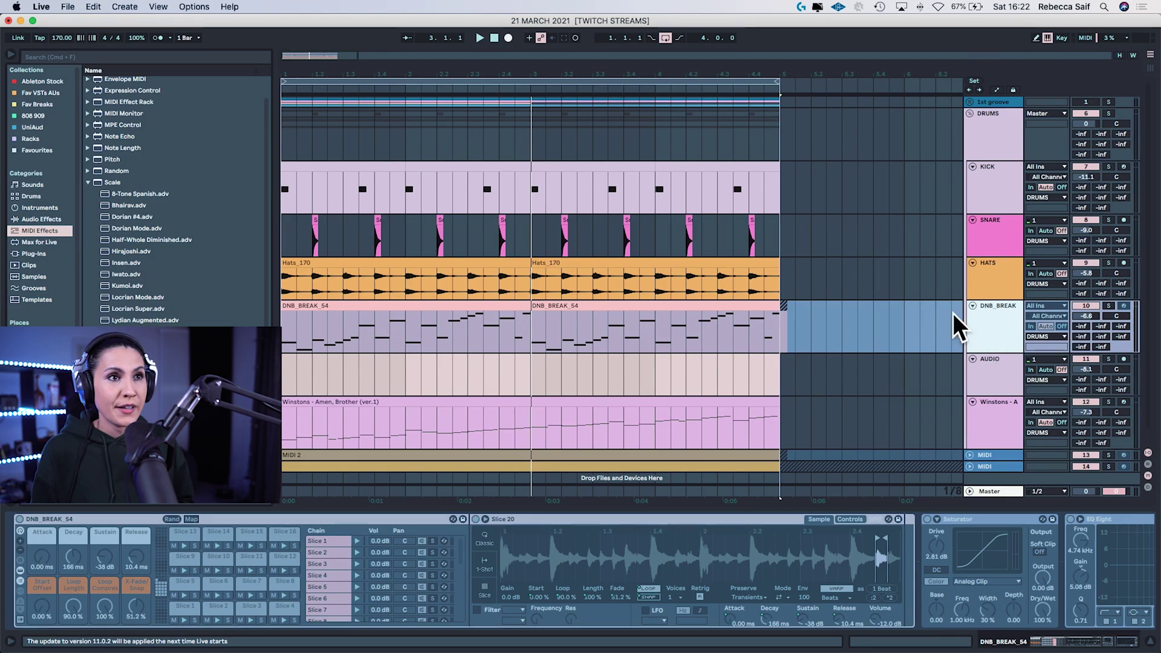
pyautogui.click(799, 310)
pyautogui.moveTo(799, 307); pyautogui.dragTo(252, 311)
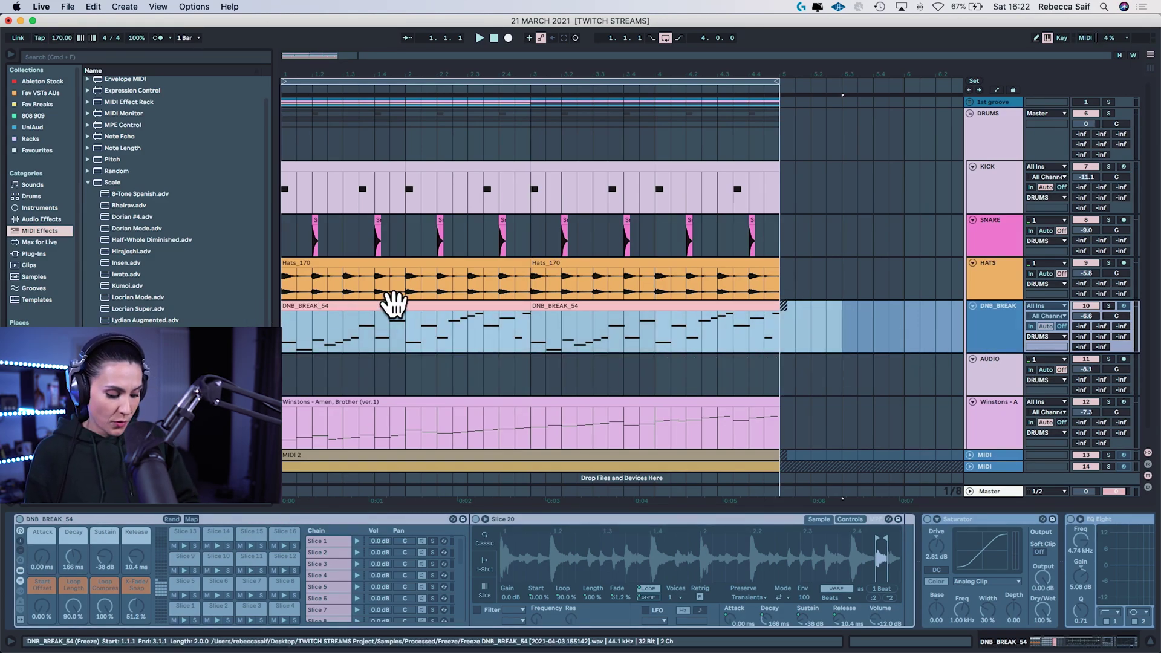
pyautogui.moveTo(393, 304); pyautogui.dragTo(371, 368)
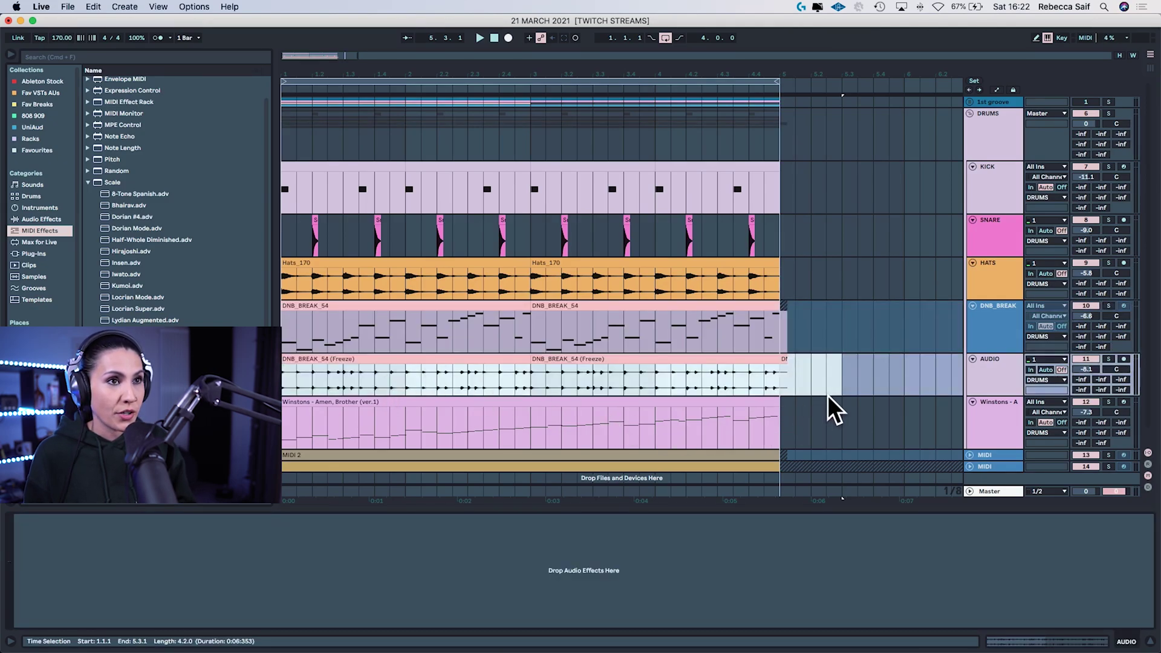
pyautogui.click(841, 379)
# - Solo the AUDIO track, collapse the frozen DNB_BREAK track, and play the copied break from the start
pyautogui.click(996, 322)
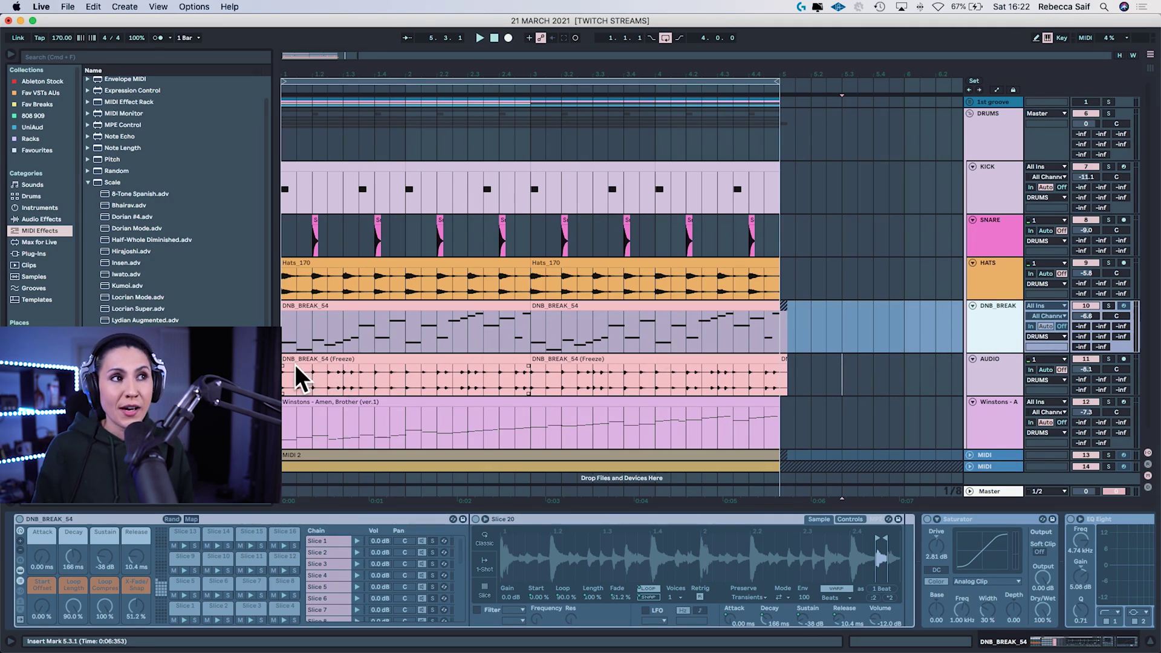
pyautogui.click(1109, 359)
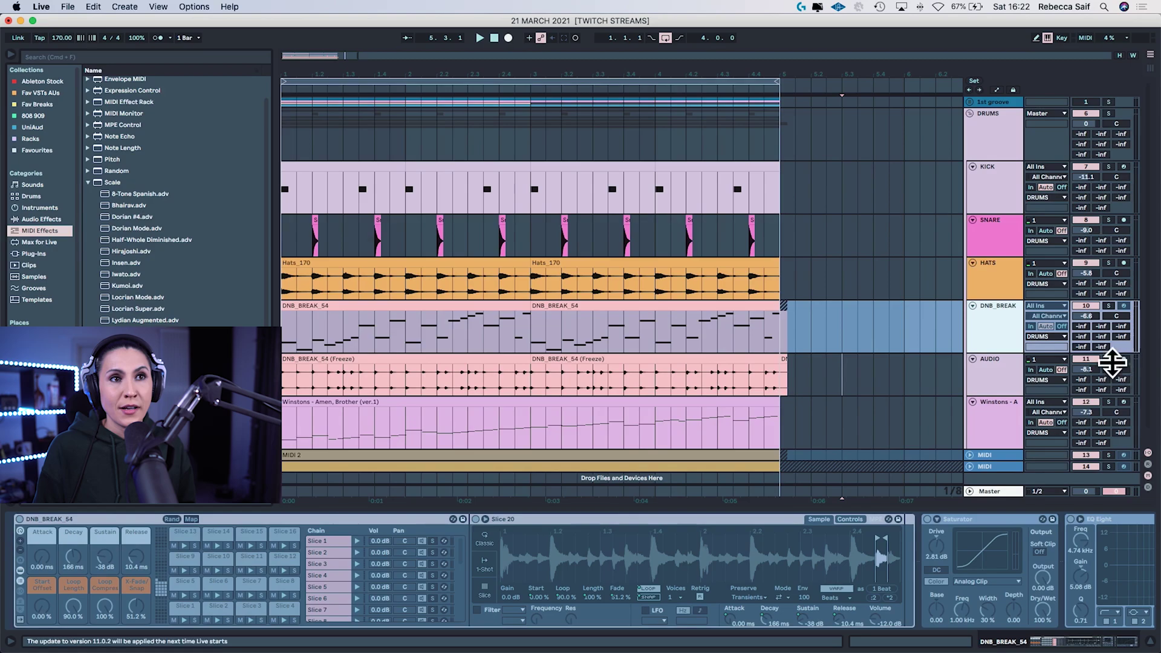
pyautogui.click(971, 306)
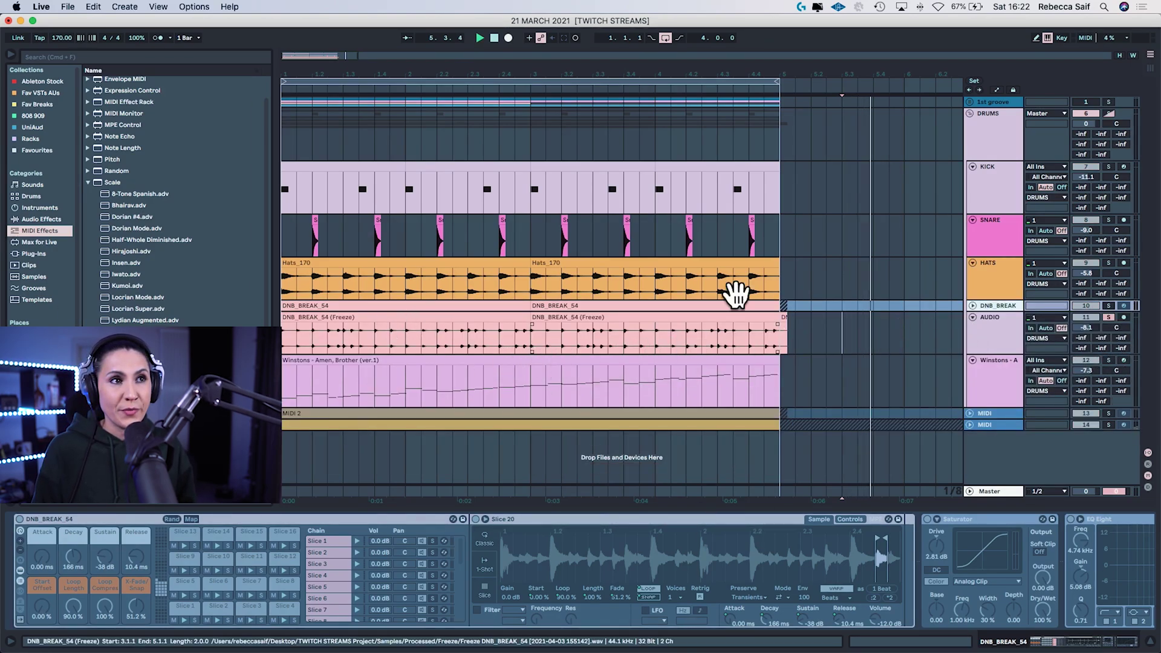
pyautogui.click(285, 89)
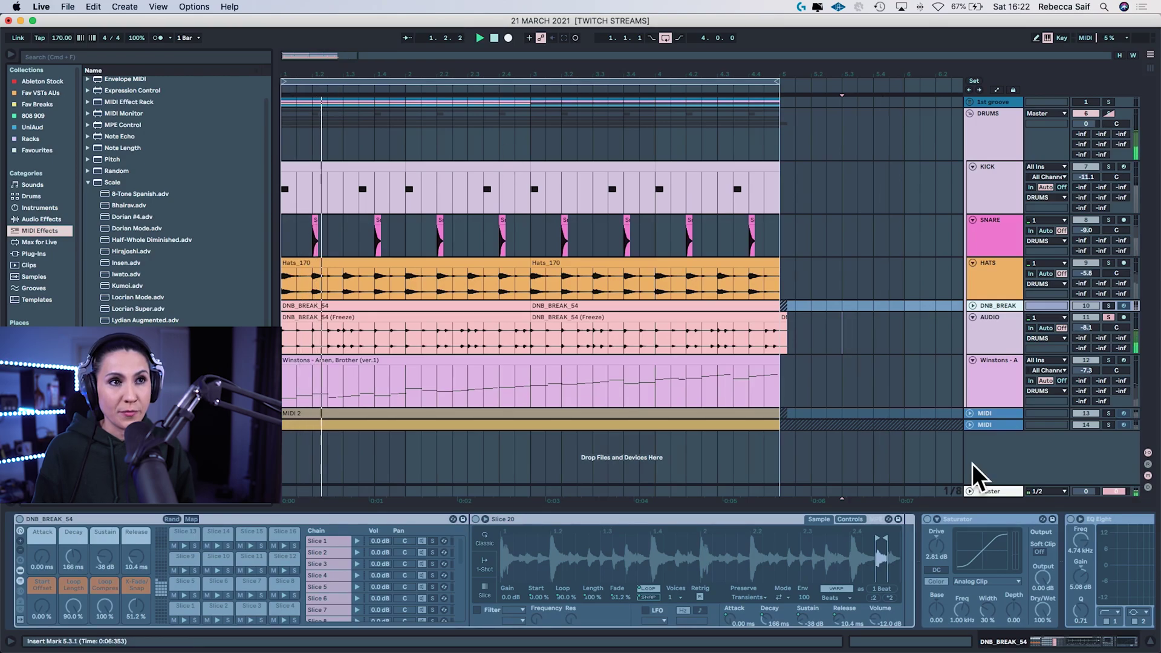
# - Expand the frozen DNB_BREAK track and unfreeze it
pyautogui.click(973, 340)
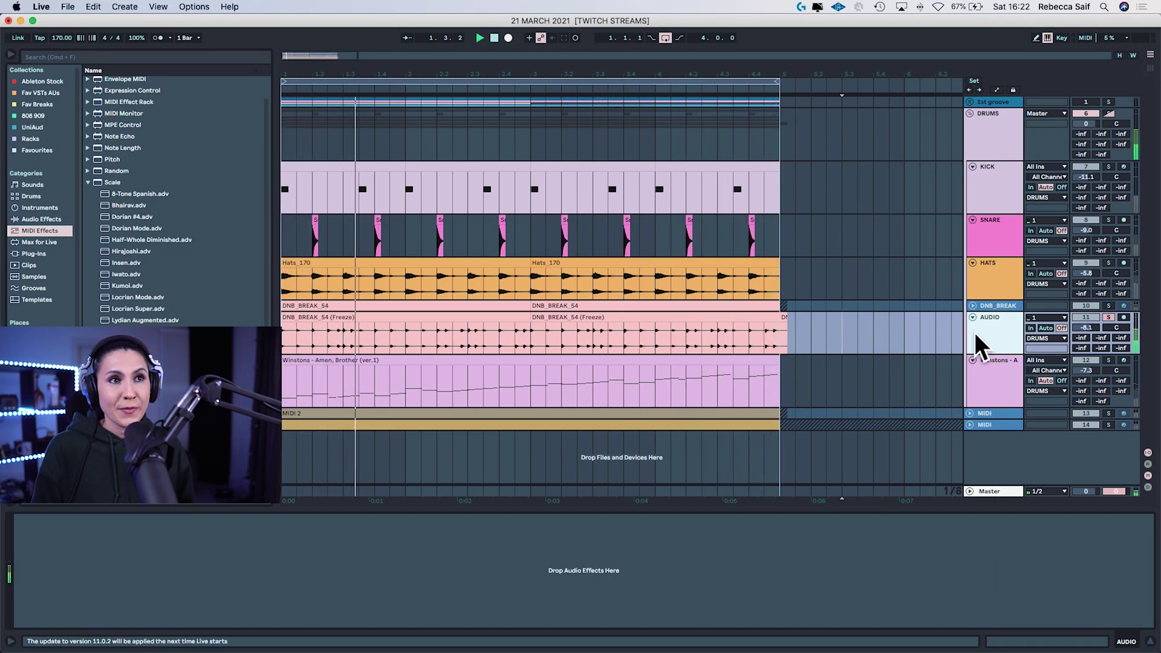
pyautogui.click(972, 306)
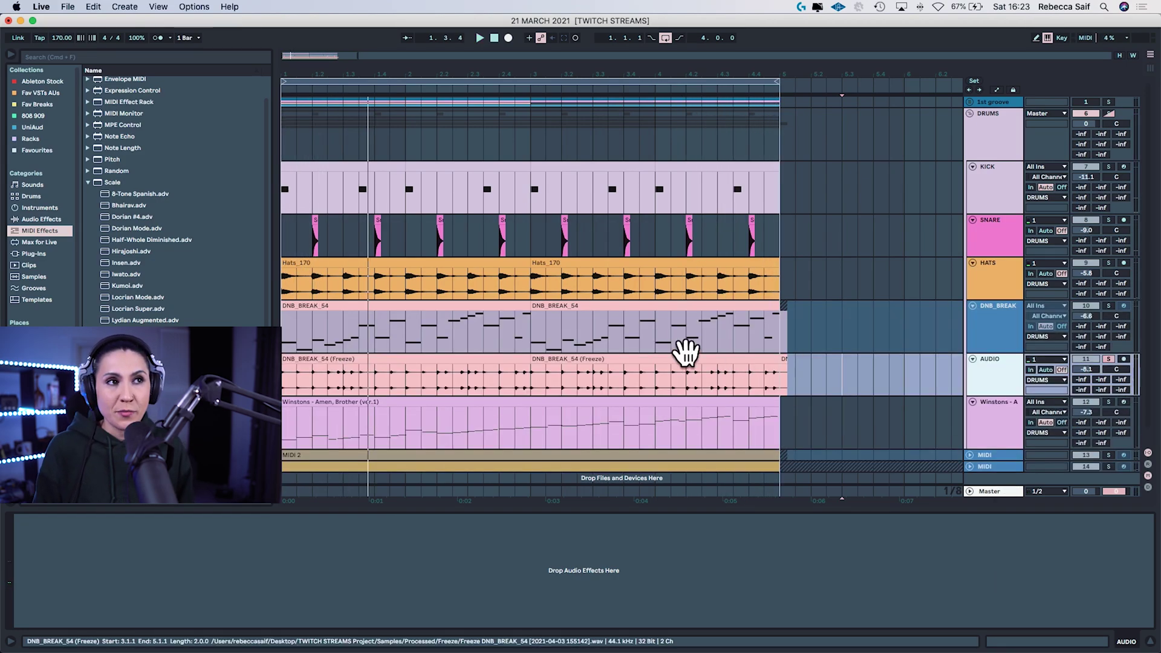
pyautogui.rightClick(1001, 321)
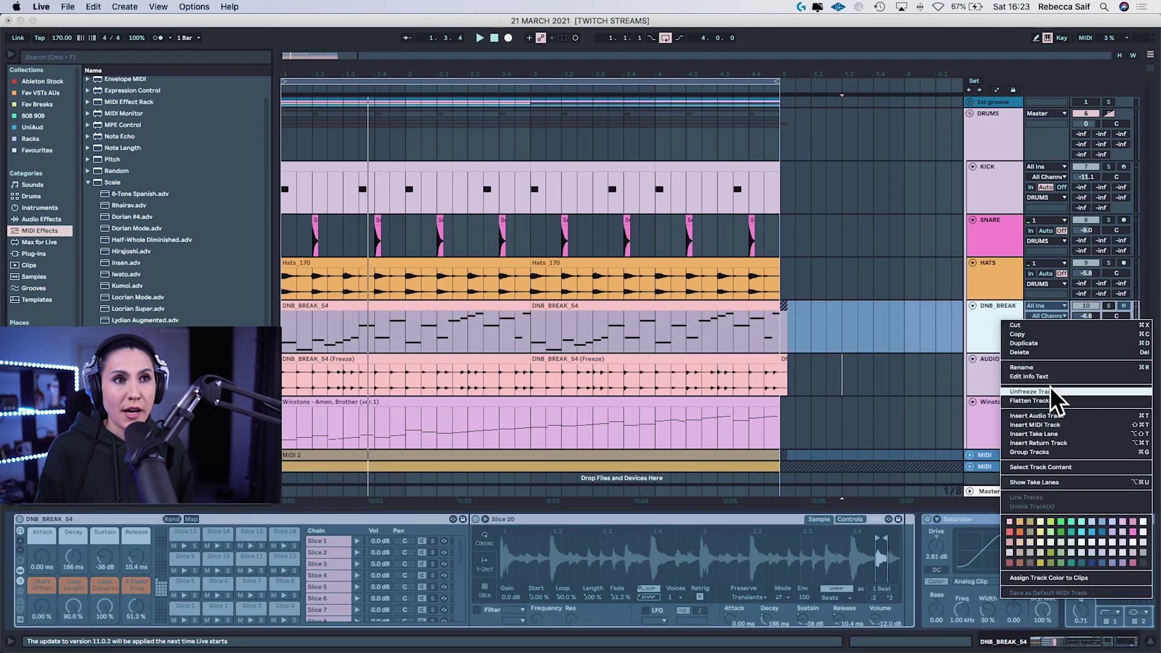
pyautogui.click(1028, 392)
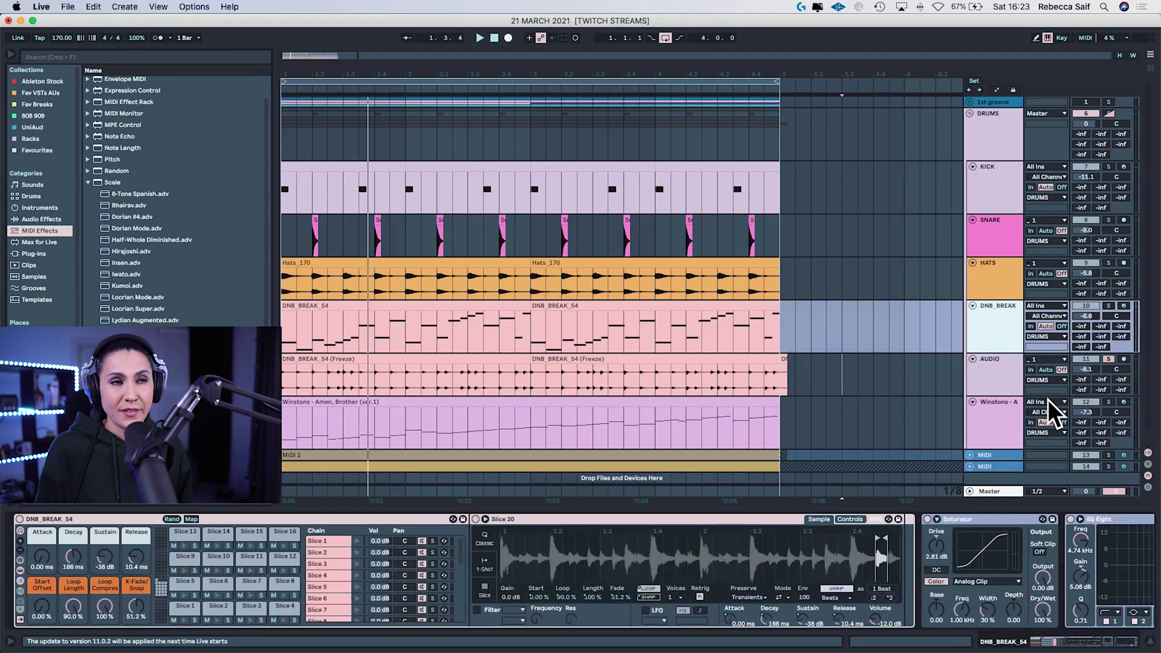
# - Freeze the DNB_BREAK track again, close the stray lessons view, and unfreeze the track
pyautogui.rightClick(996, 323)
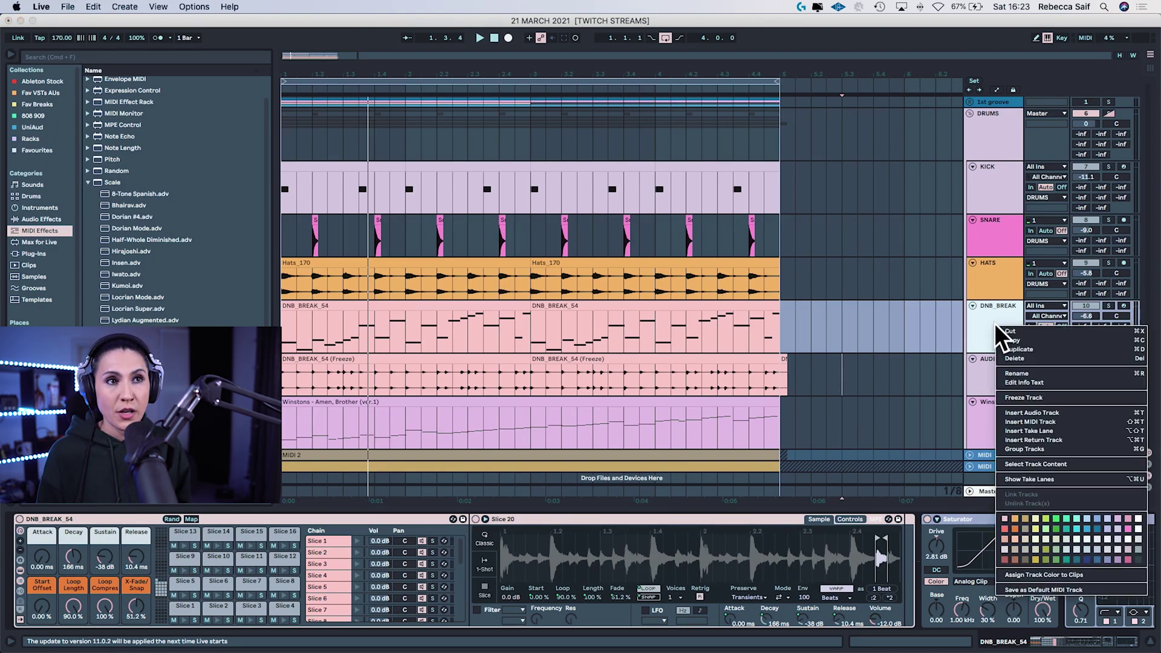
pyautogui.click(1033, 398)
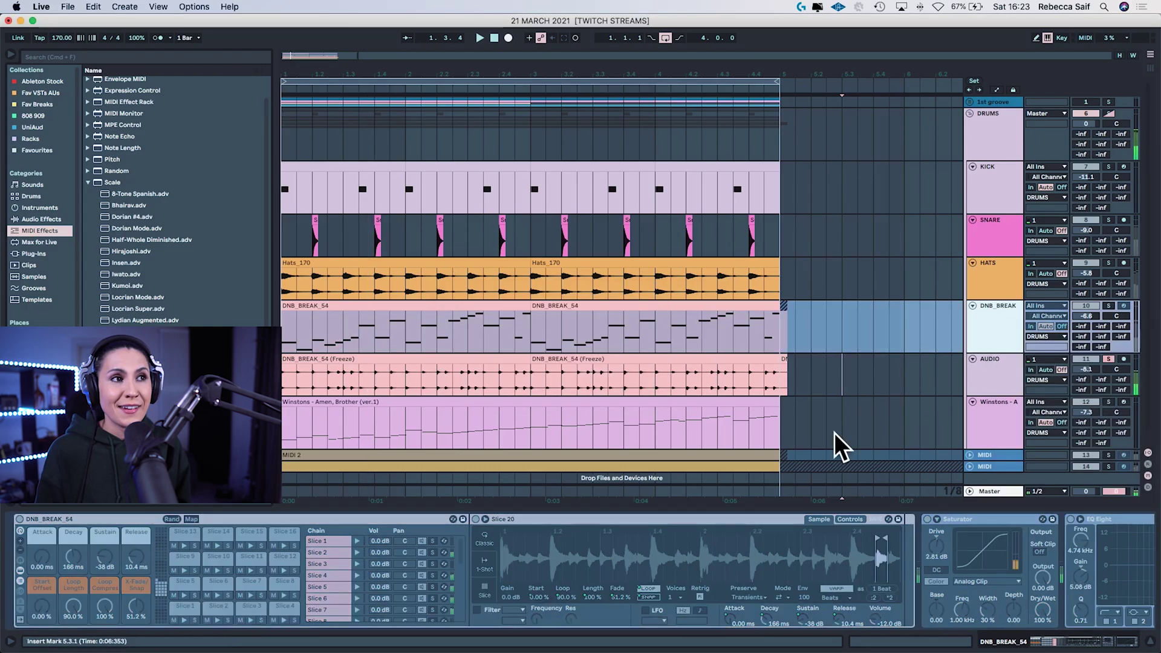
pyautogui.press('super+alt+l')
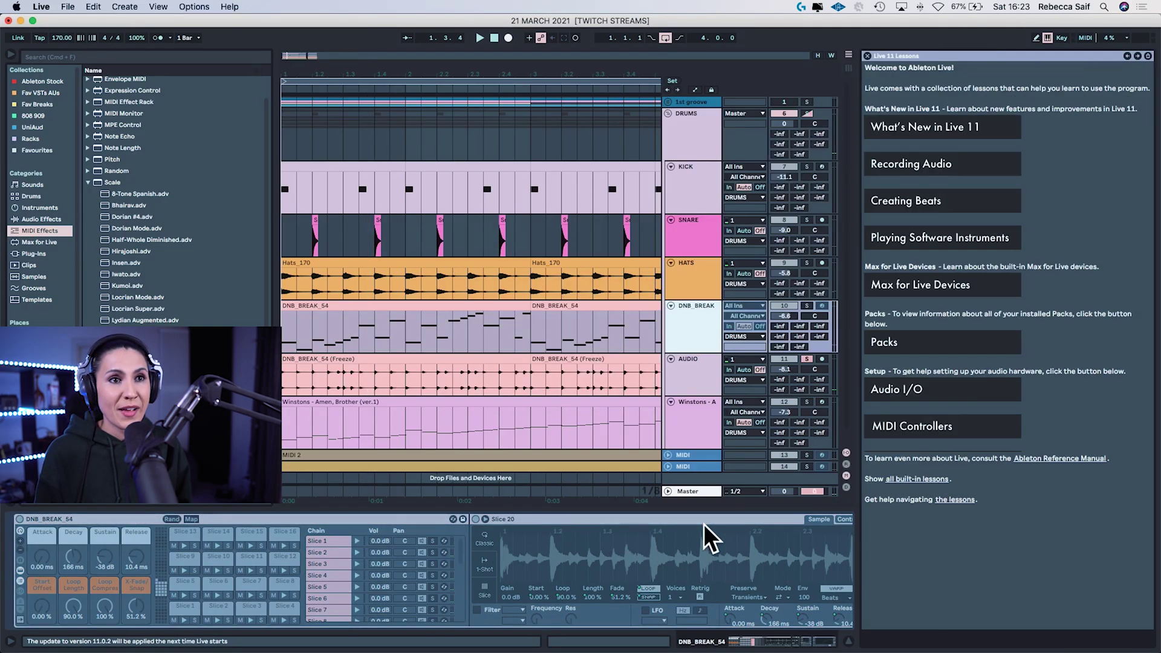
pyautogui.click(866, 55)
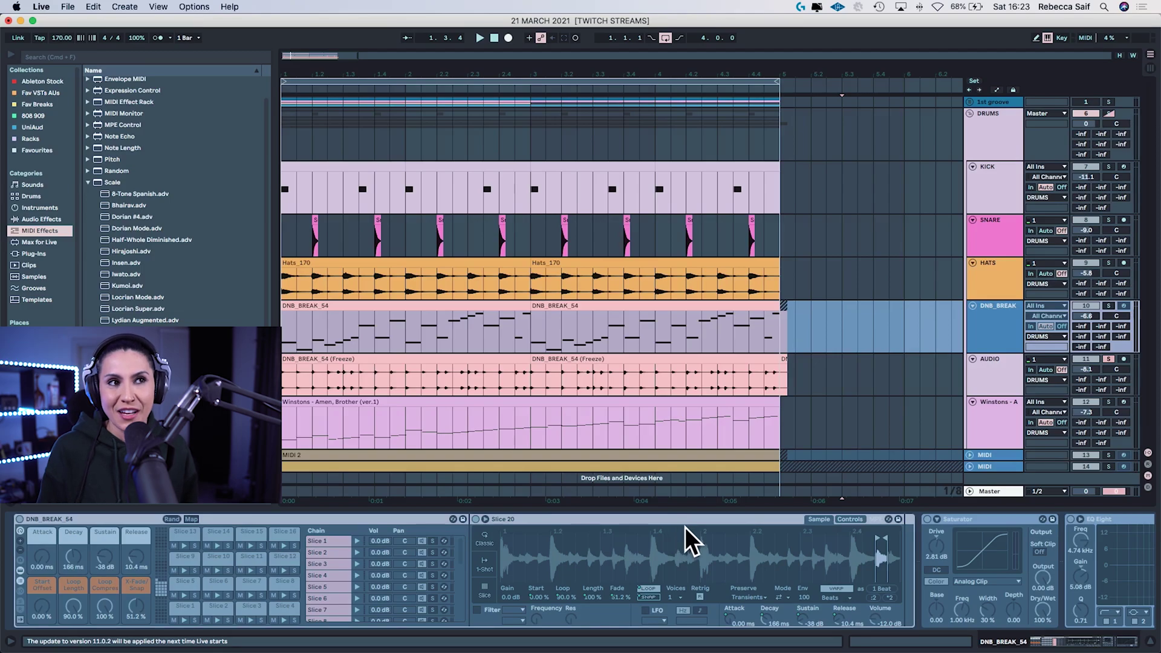
pyautogui.rightClick(984, 322)
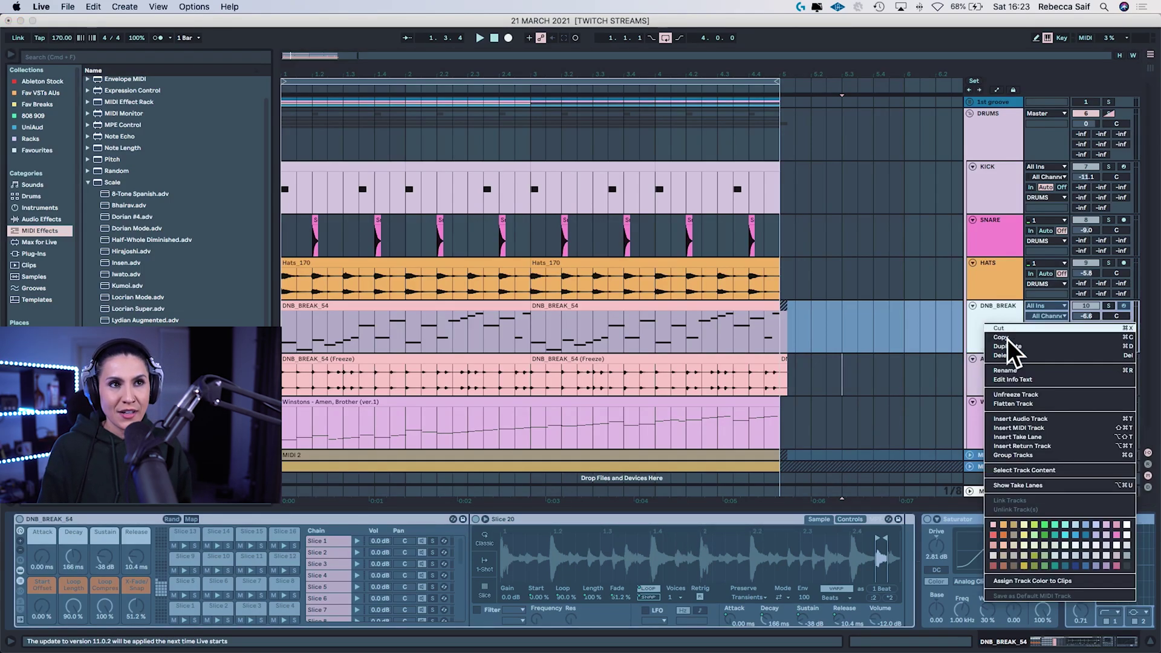
pyautogui.click(1032, 396)
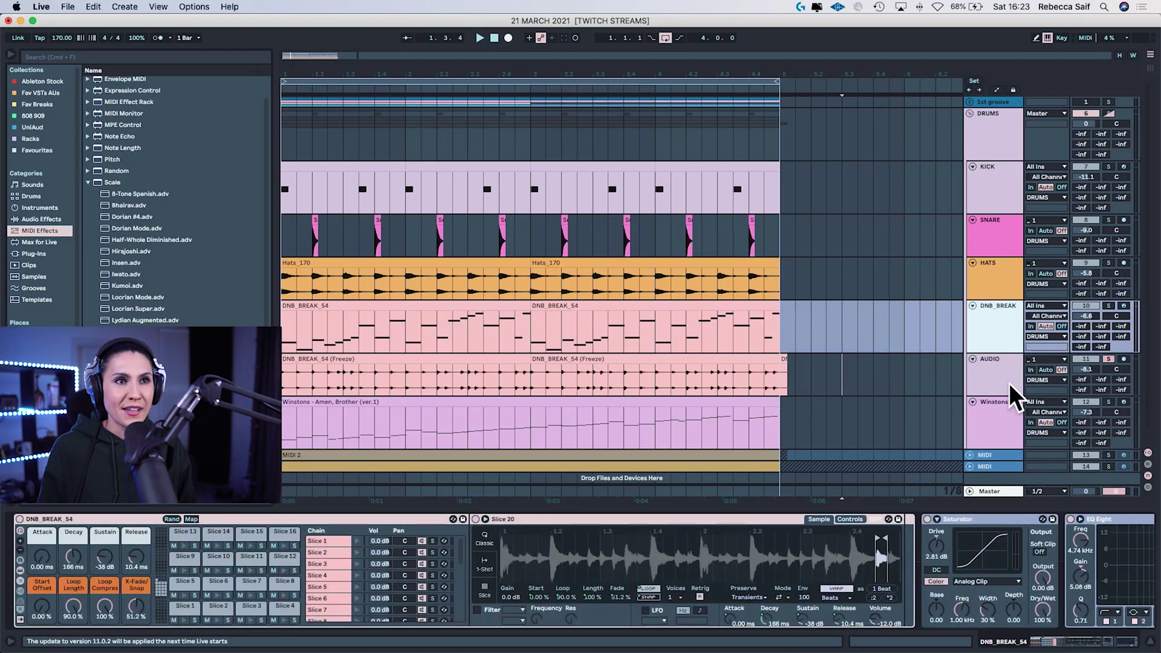
# - Delete the AUDIO track that holds the copied frozen break
pyautogui.click(1013, 390)
pyautogui.press('BackSpace')
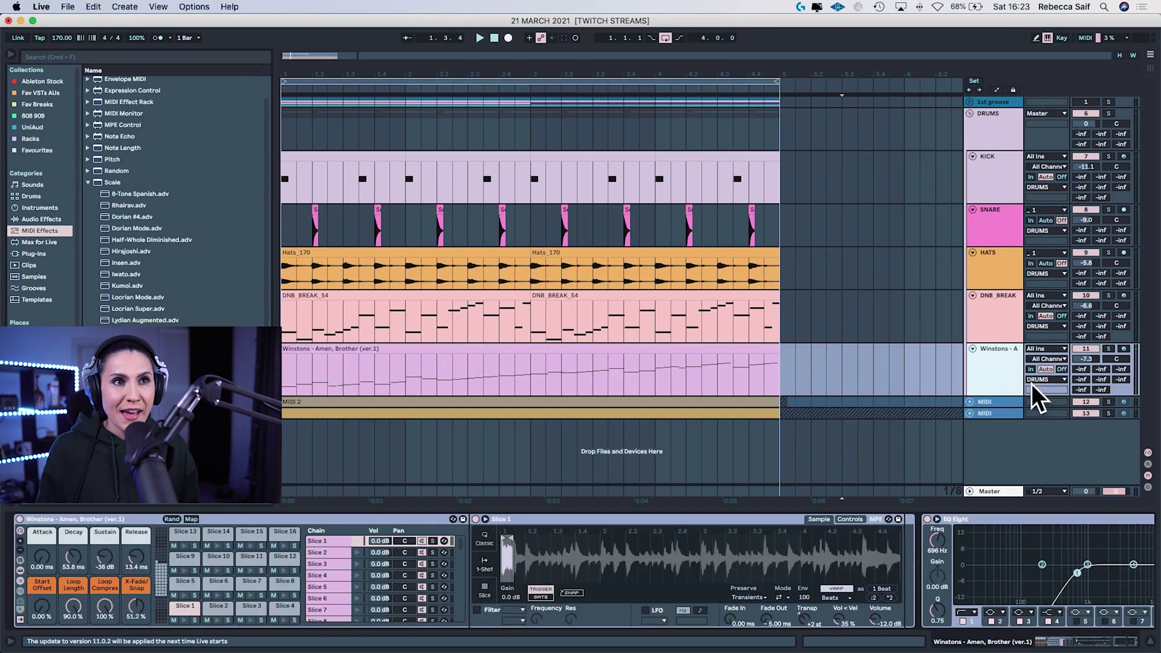
# - Solo the DRUMS group and play it from the start of the arrangement
pyautogui.click(988, 130)
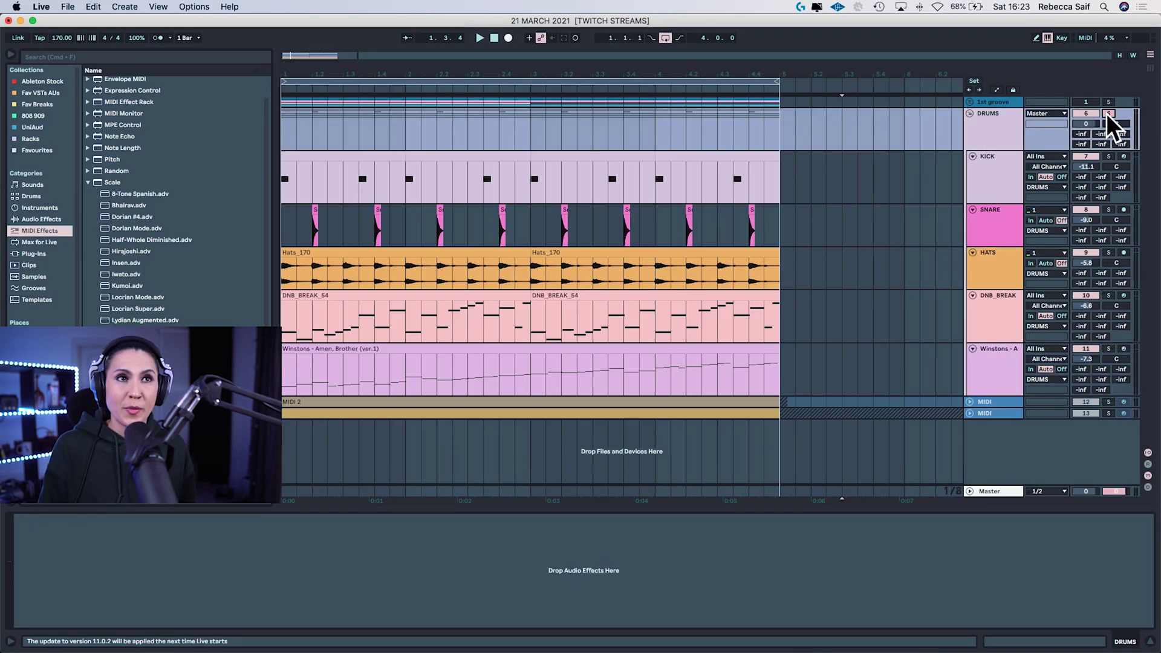
pyautogui.press('space')
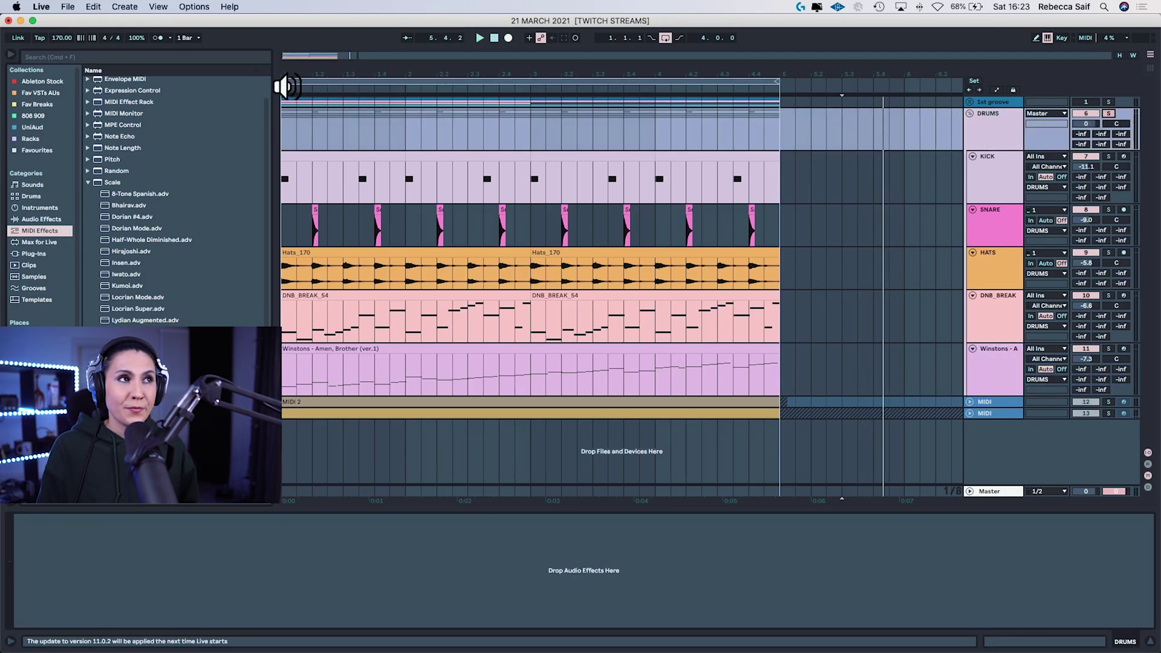
pyautogui.click(287, 87)
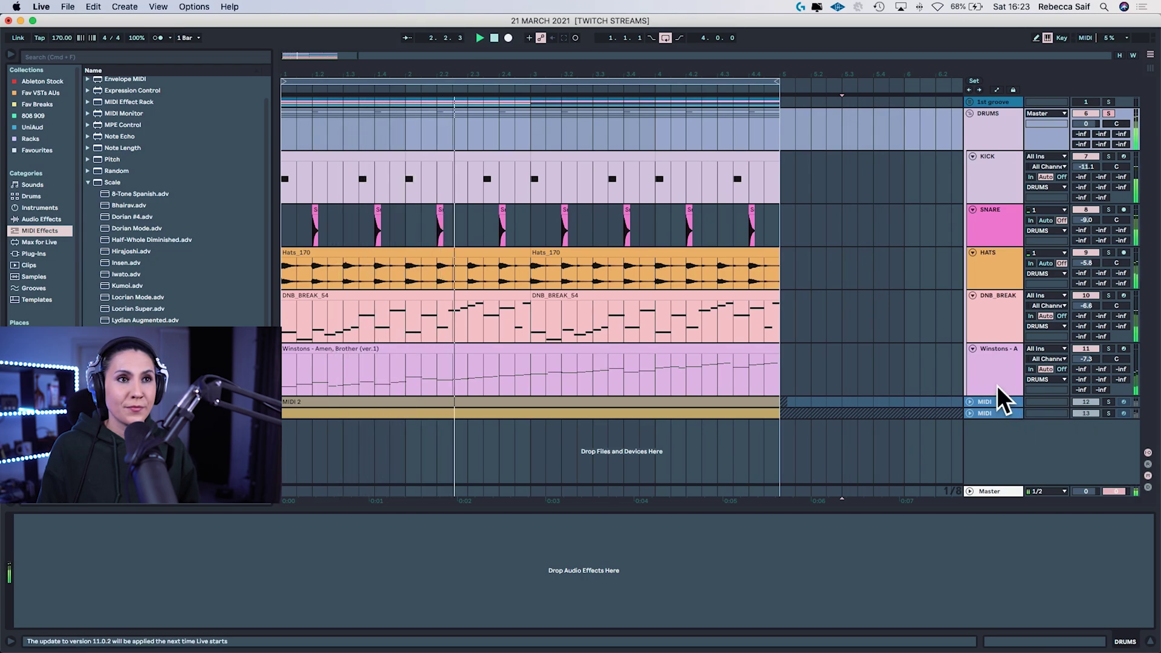
# - Stop playback and insert a new audio track below the last MIDI track
pyautogui.click(993, 415)
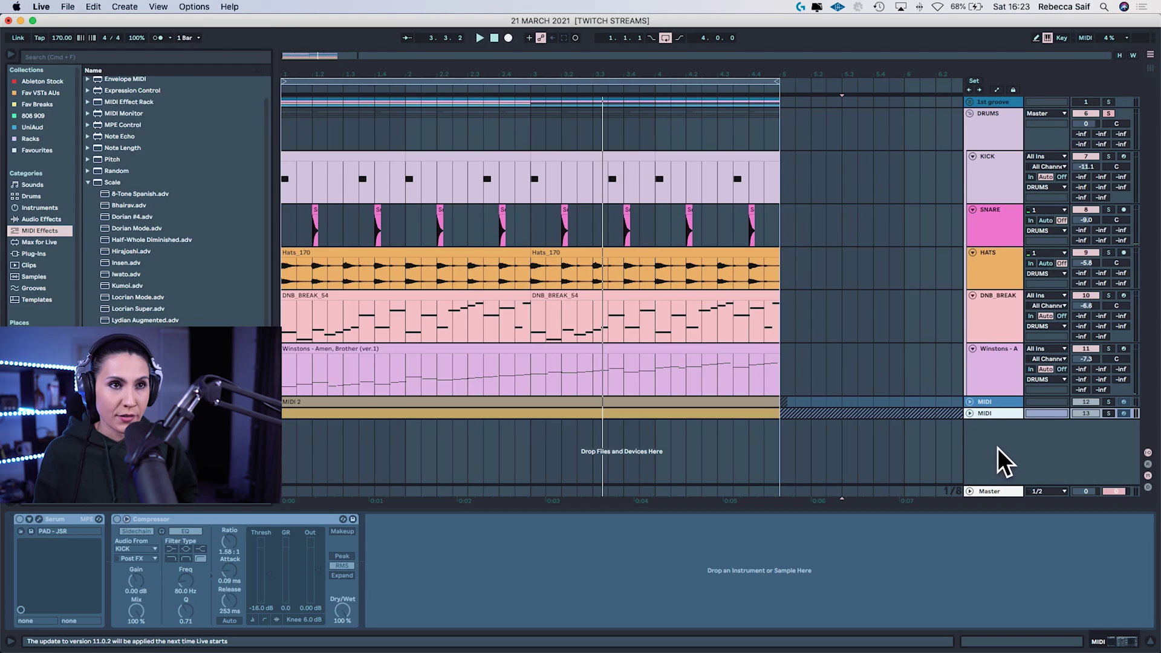
pyautogui.rightClick(997, 442)
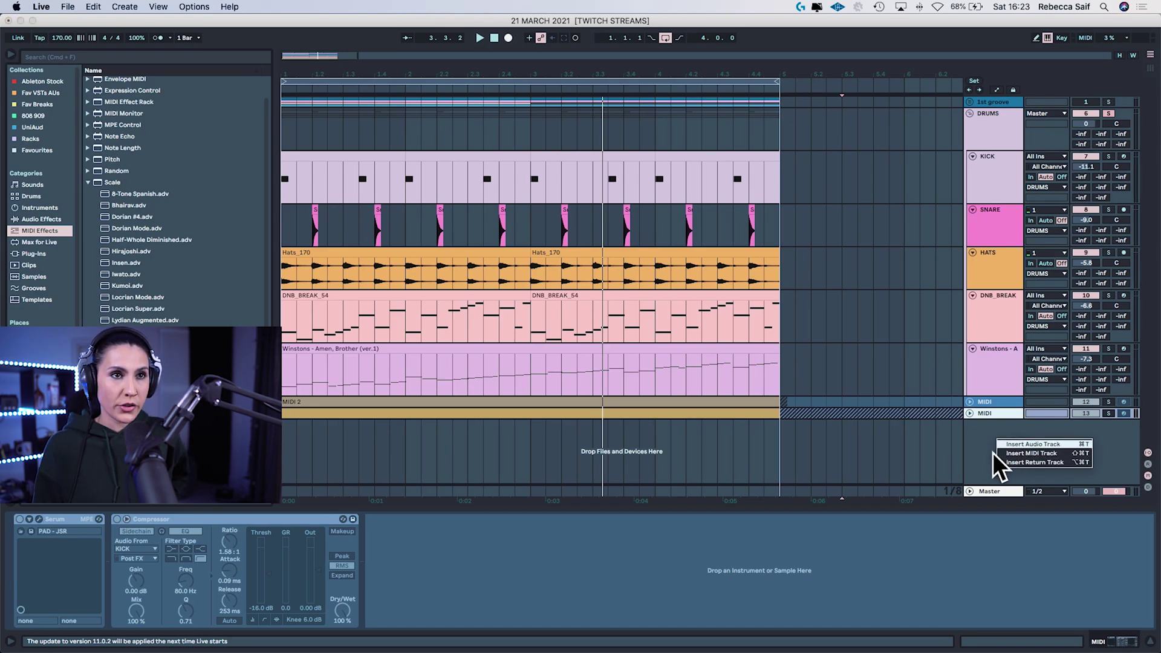
pyautogui.click(1004, 444)
pyautogui.moveTo(1005, 463); pyautogui.dragTo(1006, 480)
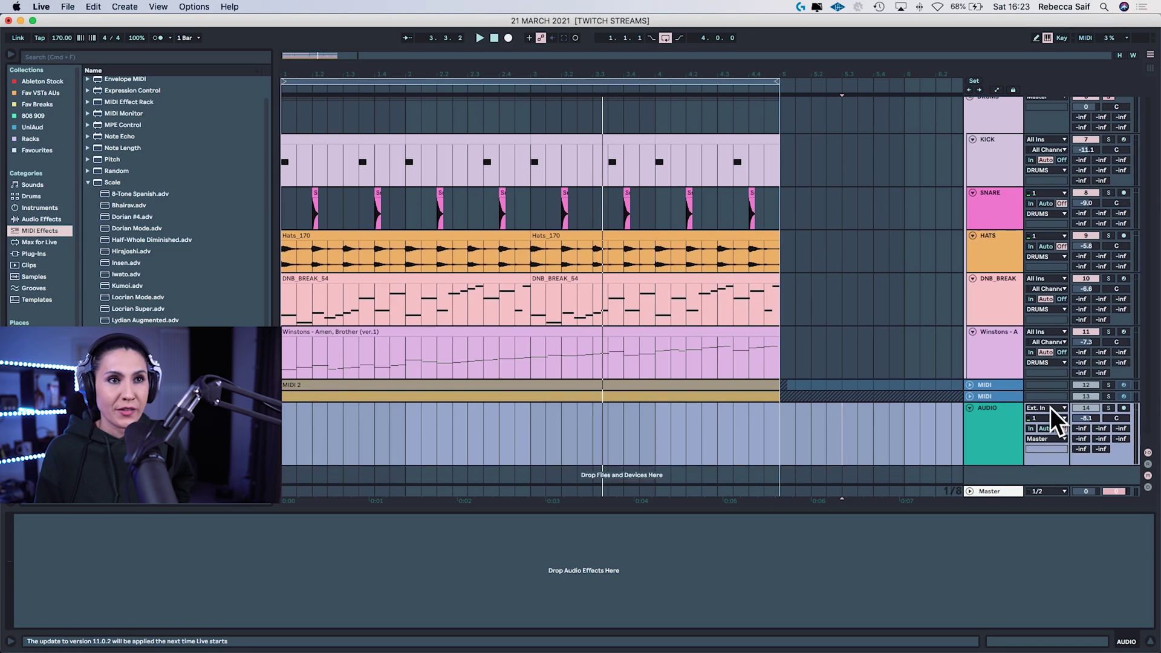
# - Set the new AUDIO track's input to Resampling and arm the track for recording
pyautogui.click(1050, 408)
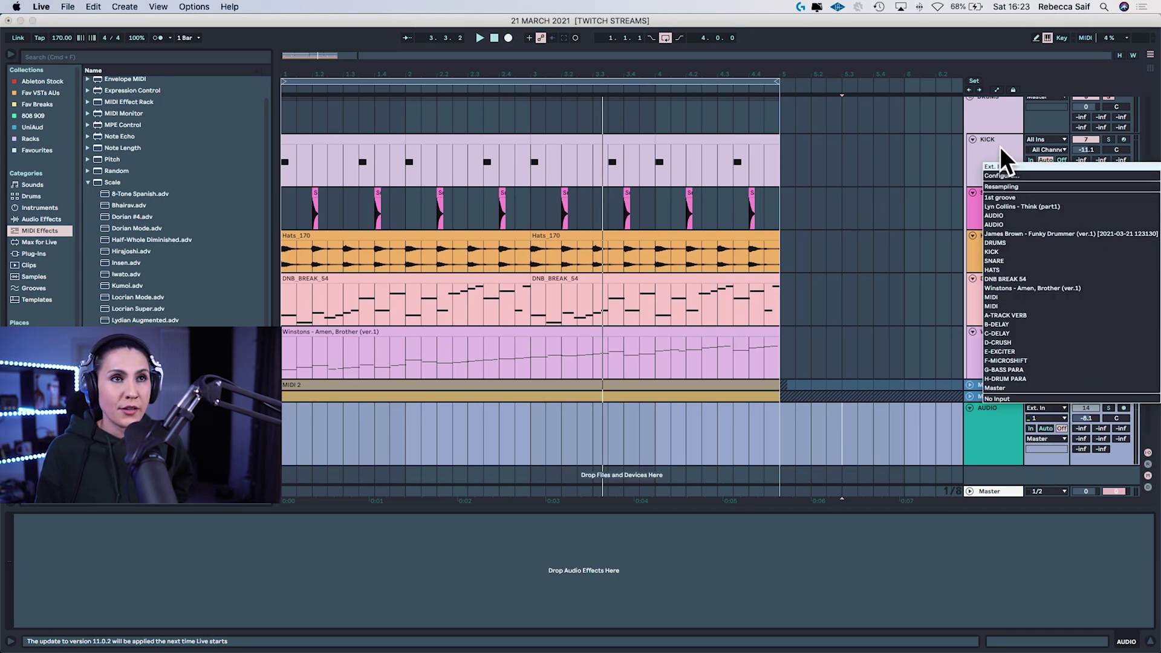
pyautogui.click(1009, 186)
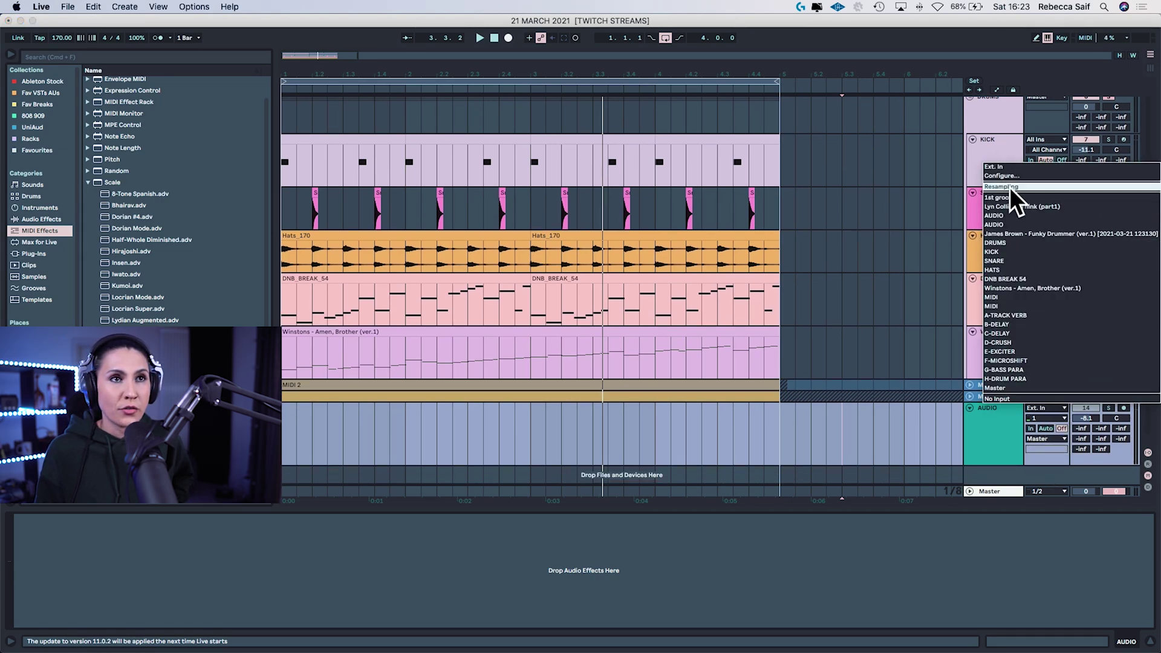
pyautogui.click(1123, 407)
pyautogui.scroll(1, 1116, 358)
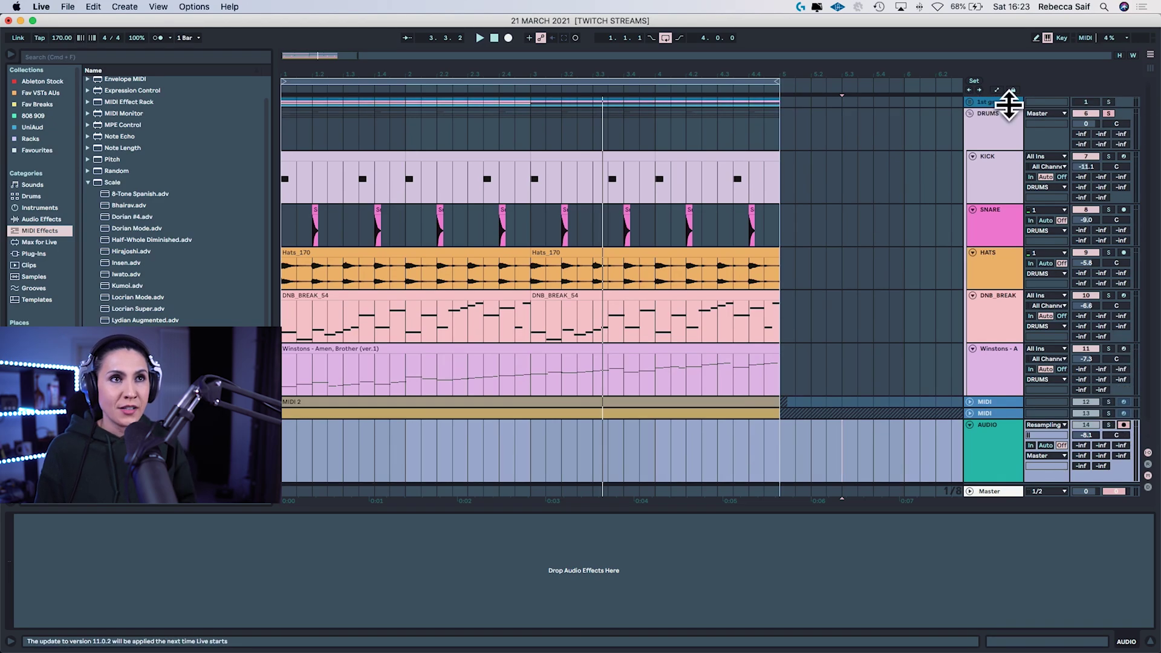
# - Play the soloed DRUMS group from the start and record it onto the AUDIO track up to 5.1.1
pyautogui.click(1031, 121)
pyautogui.scroll(-2, 1004, 205)
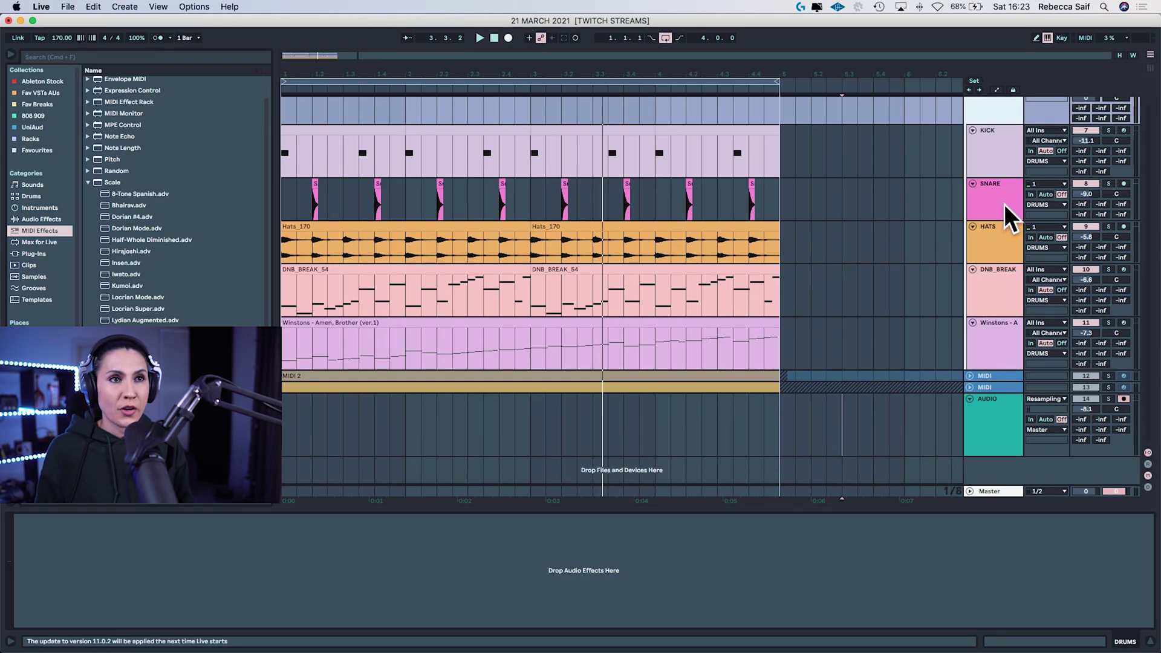
pyautogui.click(284, 88)
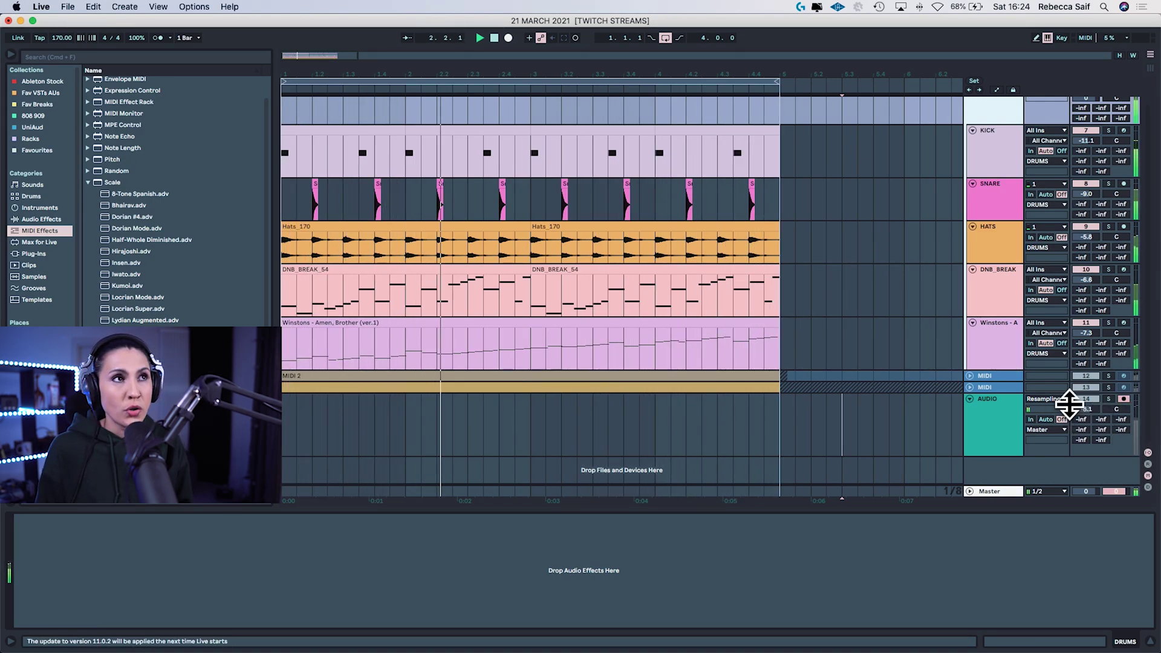
pyautogui.click(508, 38)
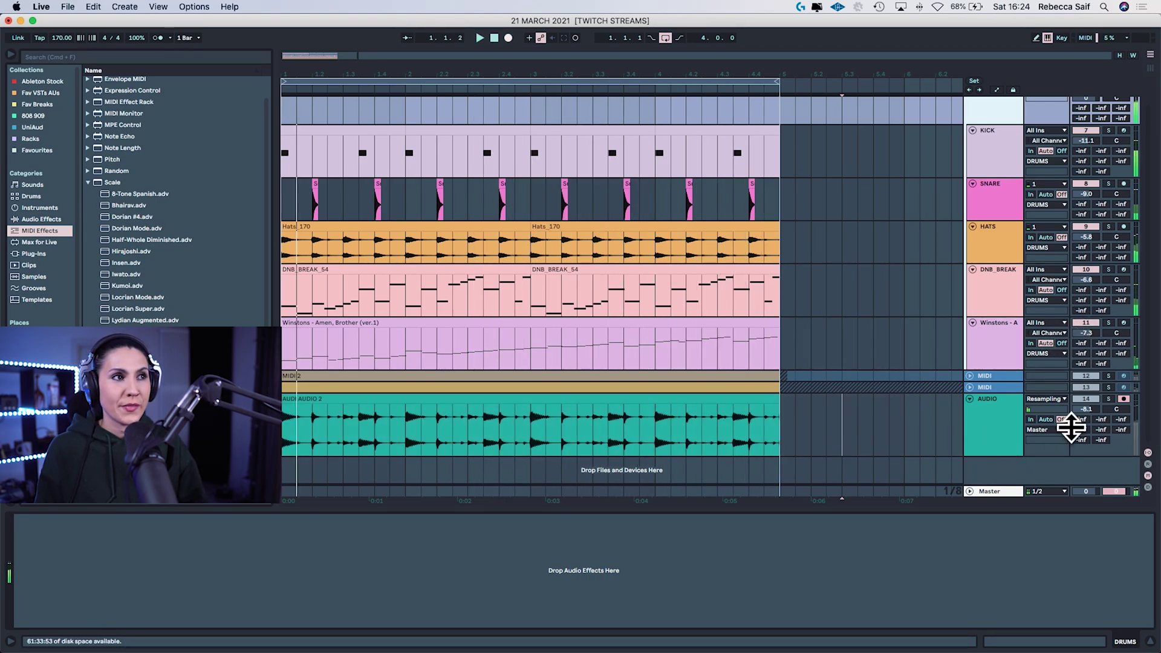
# - Solo the recorded AUDIO track, set its volume to 0.8 dB, and play the resampled drums
pyautogui.click(1109, 399)
pyautogui.press('space')
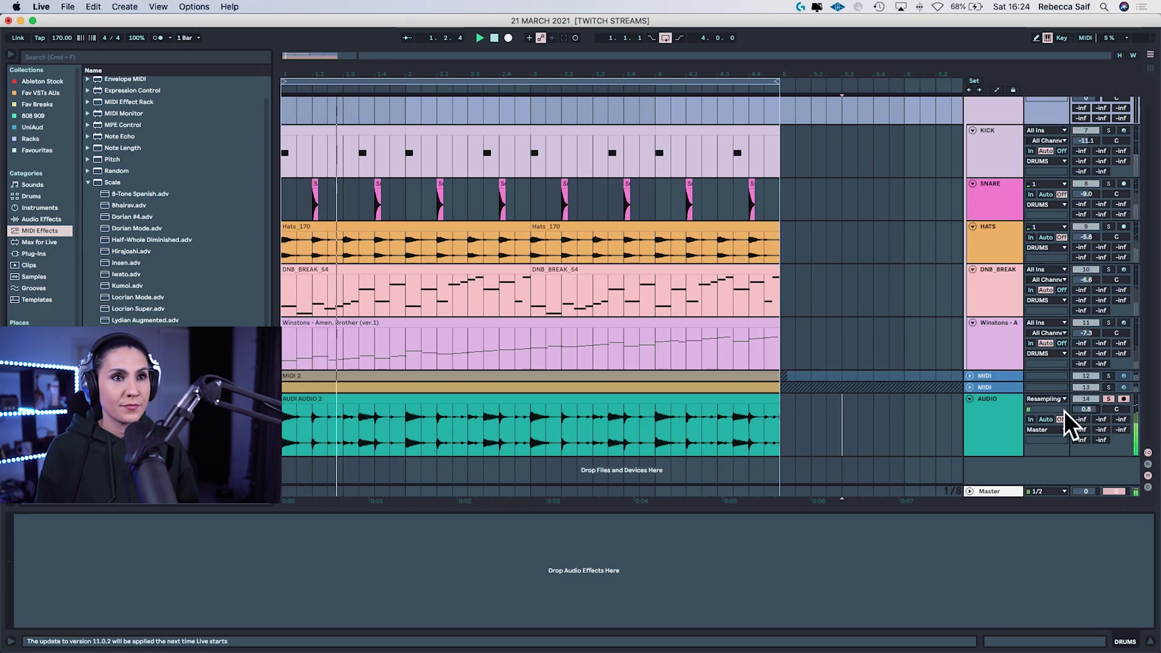
pyautogui.click(819, 416)
pyautogui.press('space')
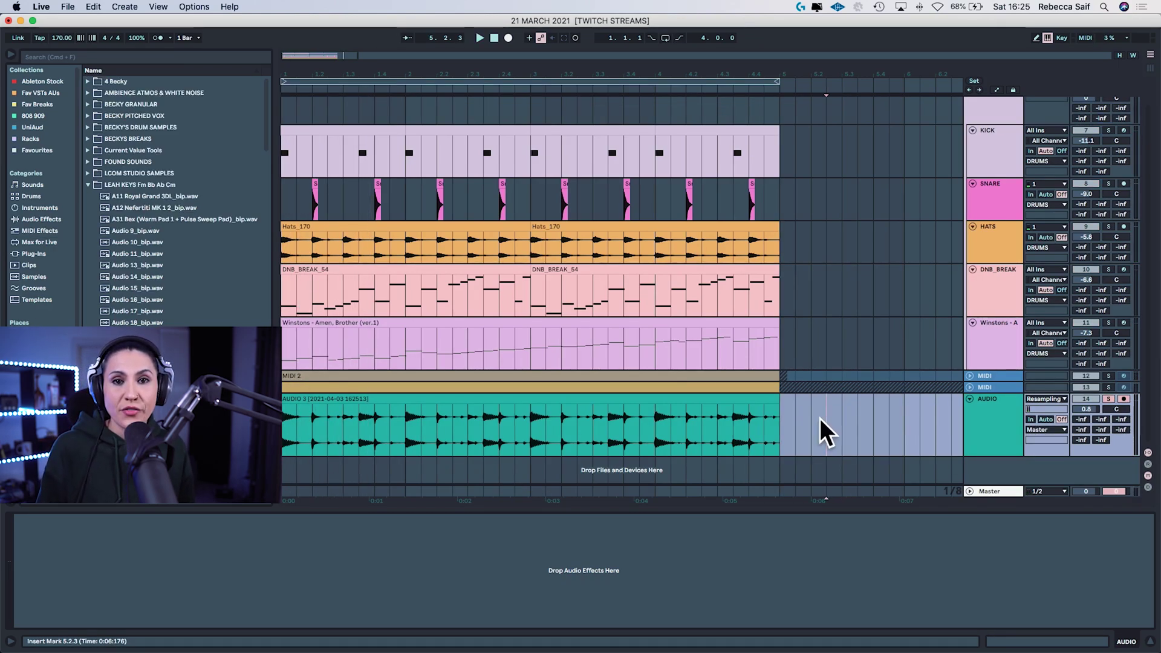
# - Save the consolidated AUDIO 3 clip into the LEAH KEYS Fm Bb Ab Cm folder of the browser
pyautogui.click(416, 399)
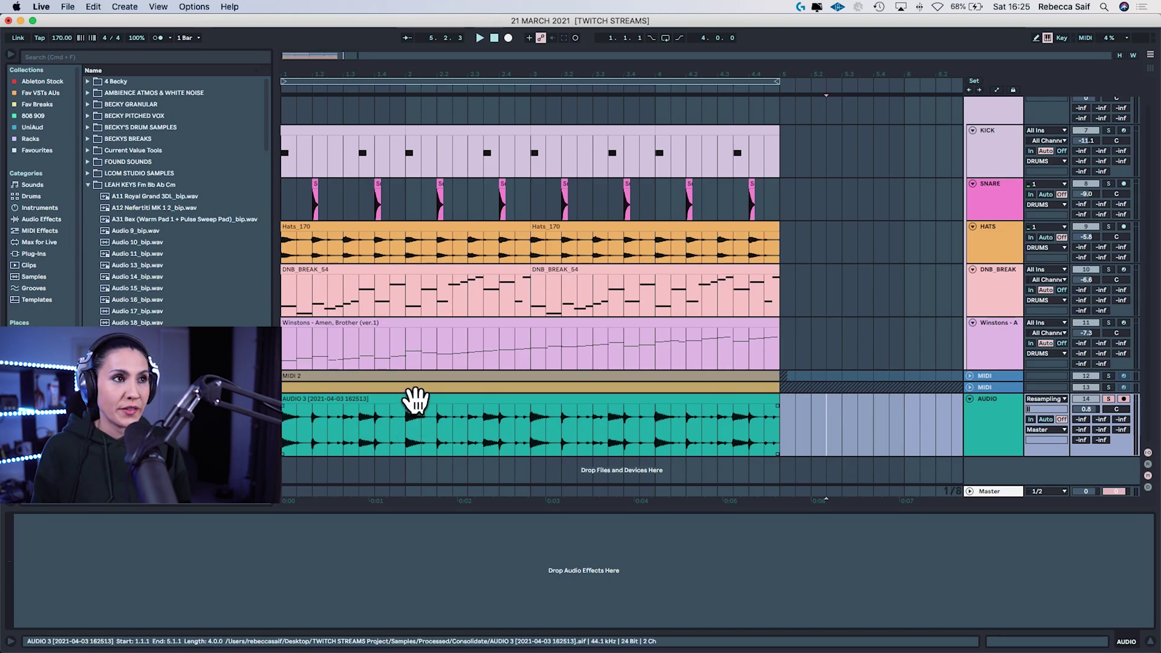
pyautogui.moveTo(409, 402); pyautogui.dragTo(144, 278)
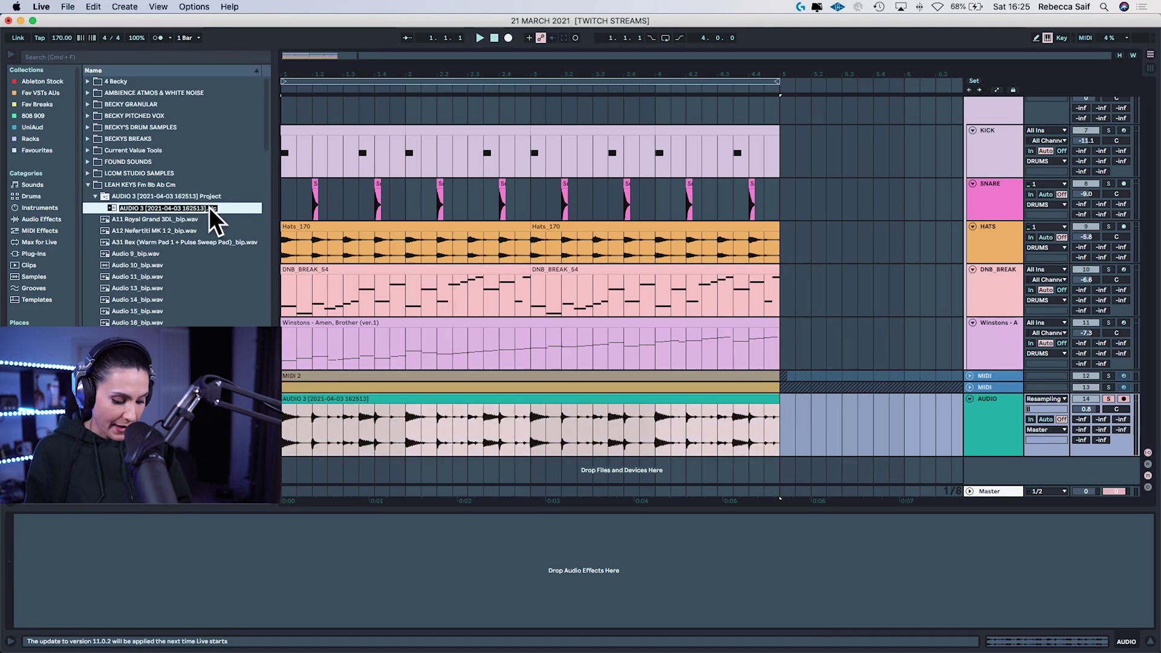
# - Select the recorded clips on the AUDIO track and loop the selection from 1.1.1 to 5.1.1
pyautogui.click(841, 409)
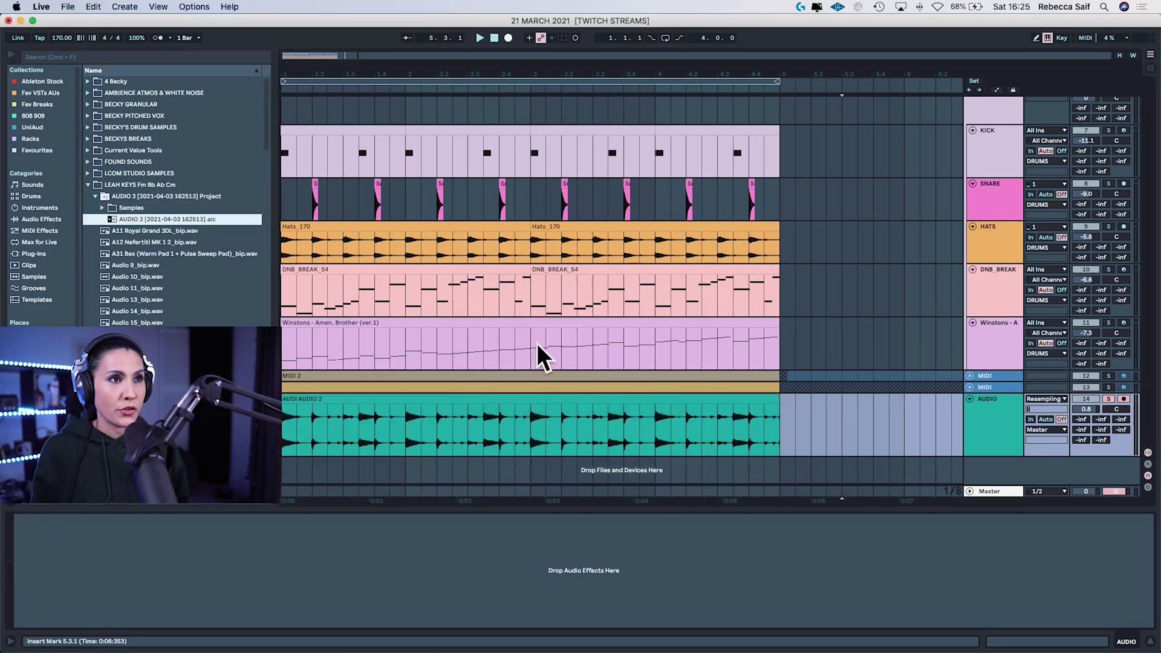
pyautogui.click(780, 397)
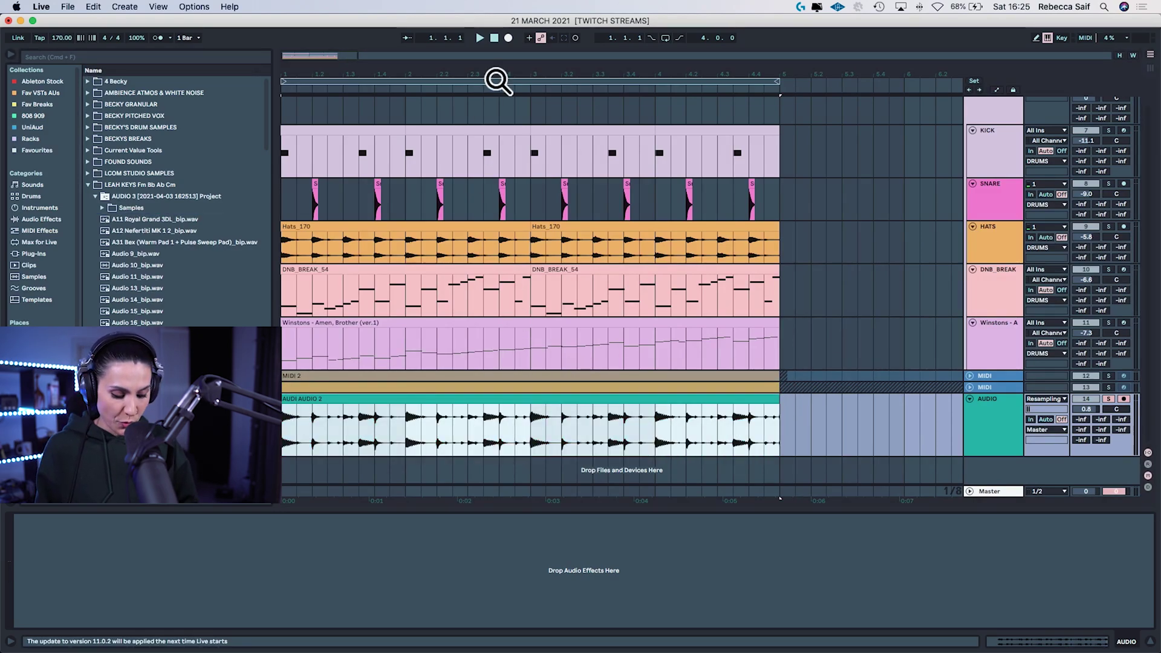
pyautogui.press('super+l')
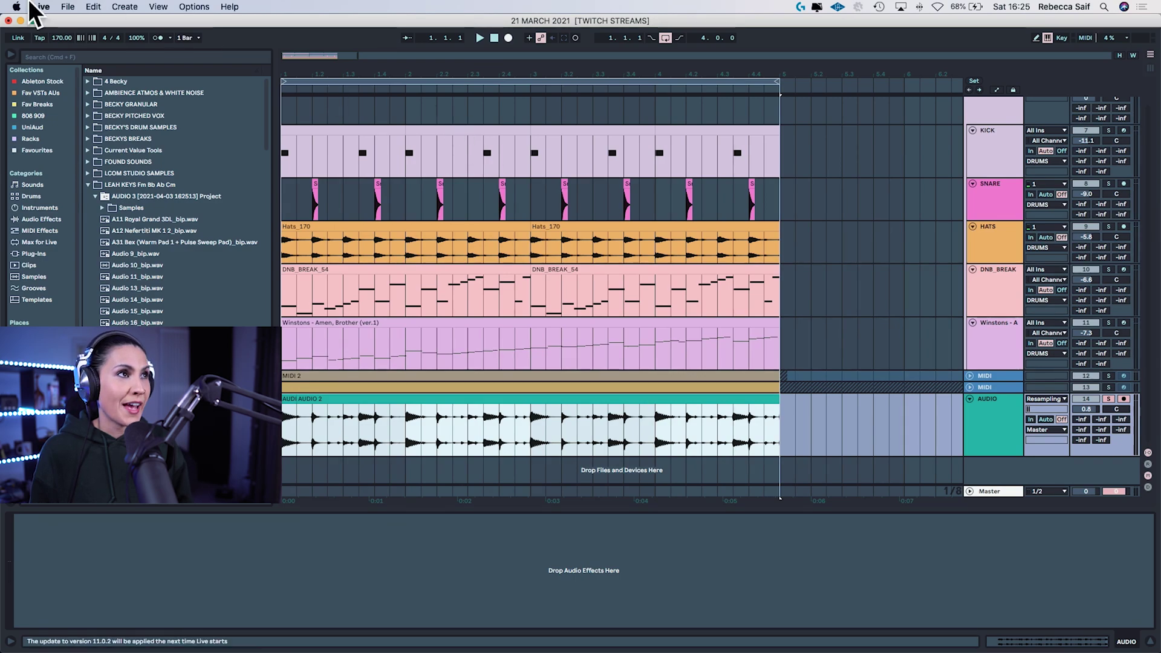
# - Examine the Export Audio/Video settings, the rendered-track choices and the save location, and cancel the export
pyautogui.click(70, 7)
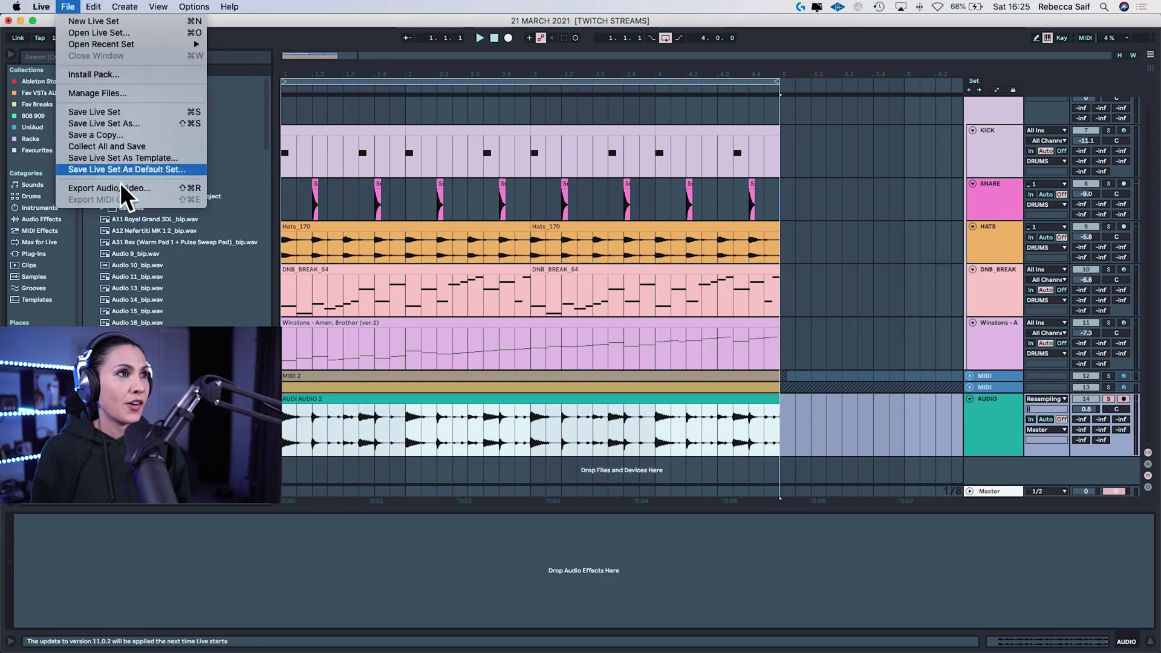
pyautogui.click(173, 192)
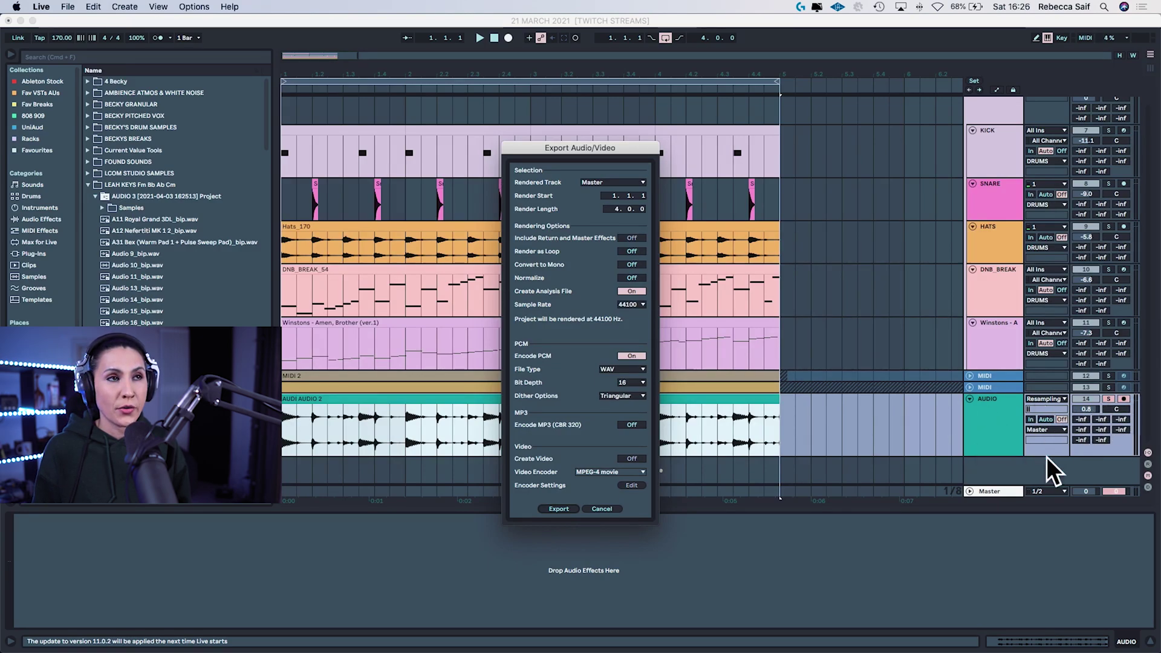
pyautogui.click(592, 183)
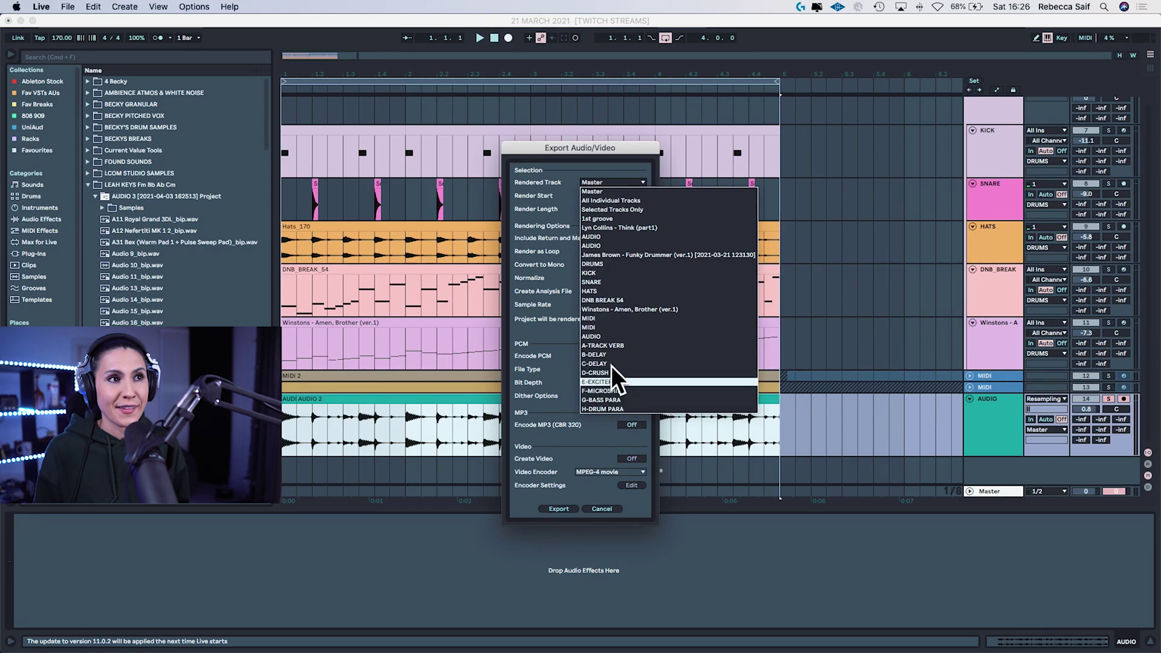
pyautogui.click(546, 170)
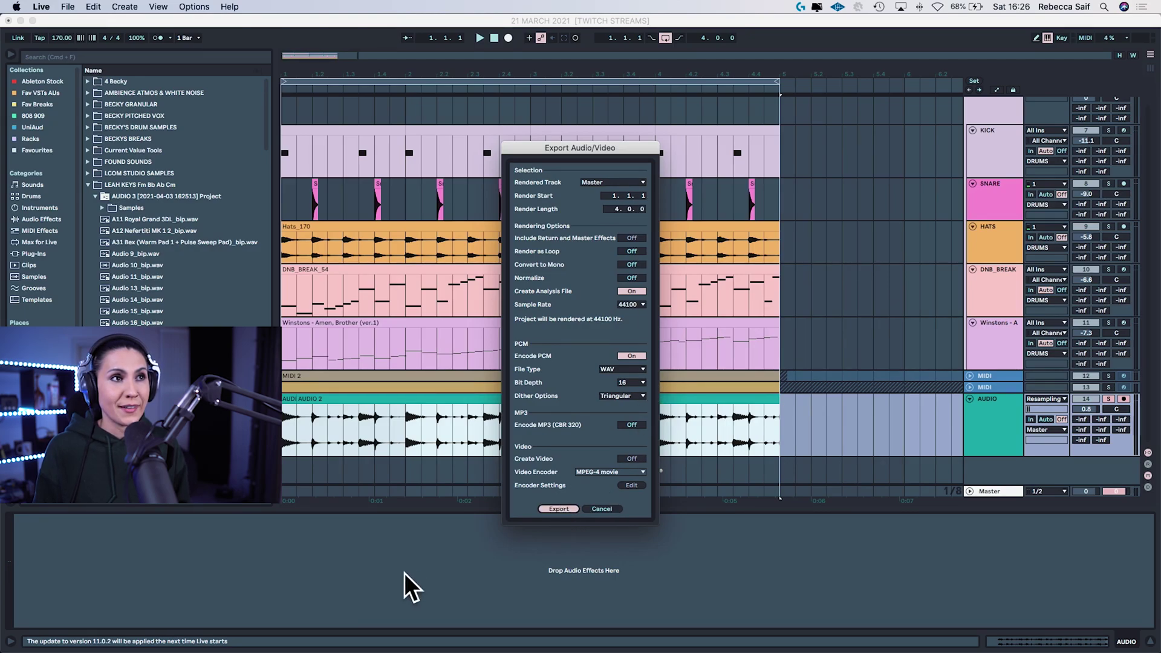
pyautogui.click(558, 509)
pyautogui.click(910, 473)
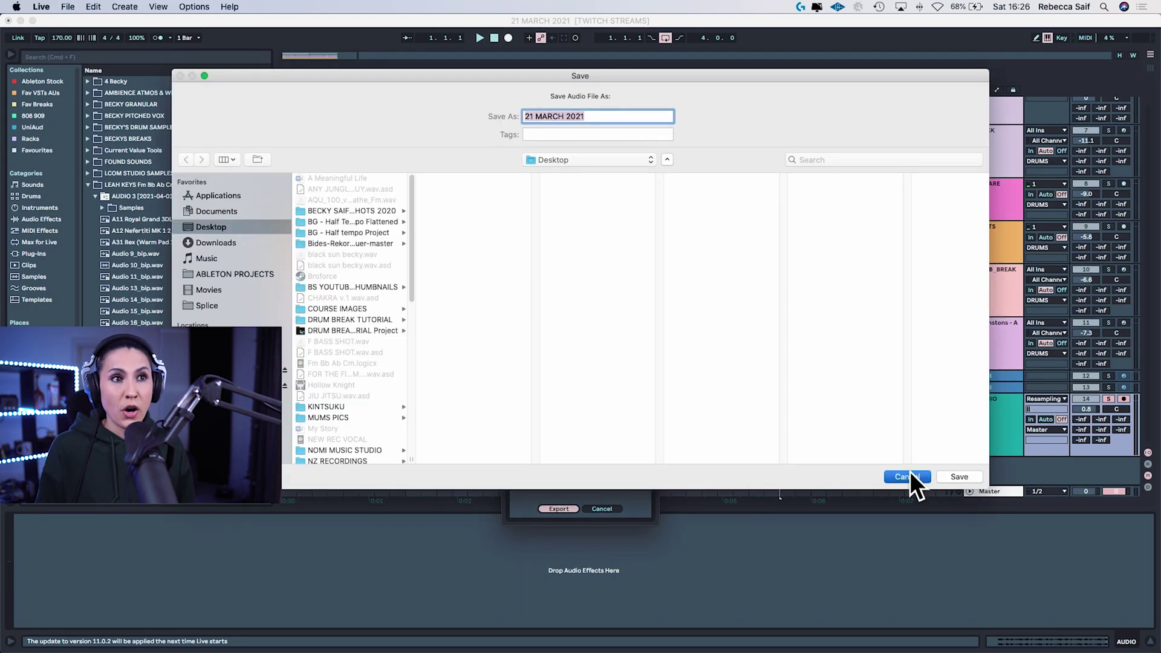
pyautogui.click(613, 508)
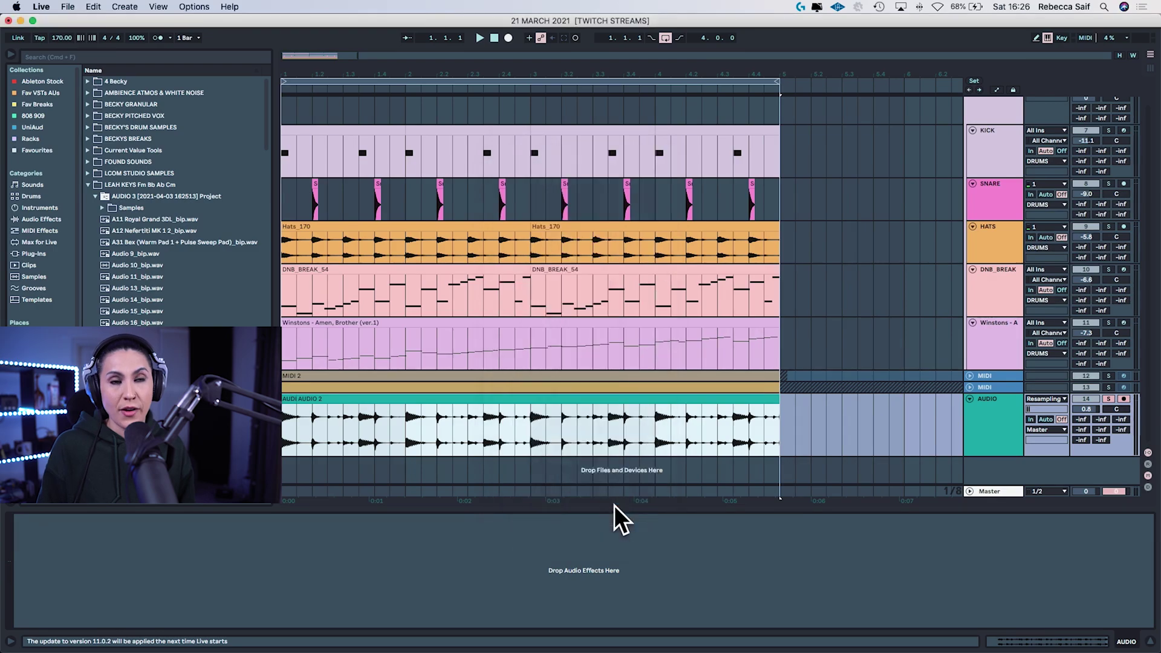
pyautogui.click(857, 426)
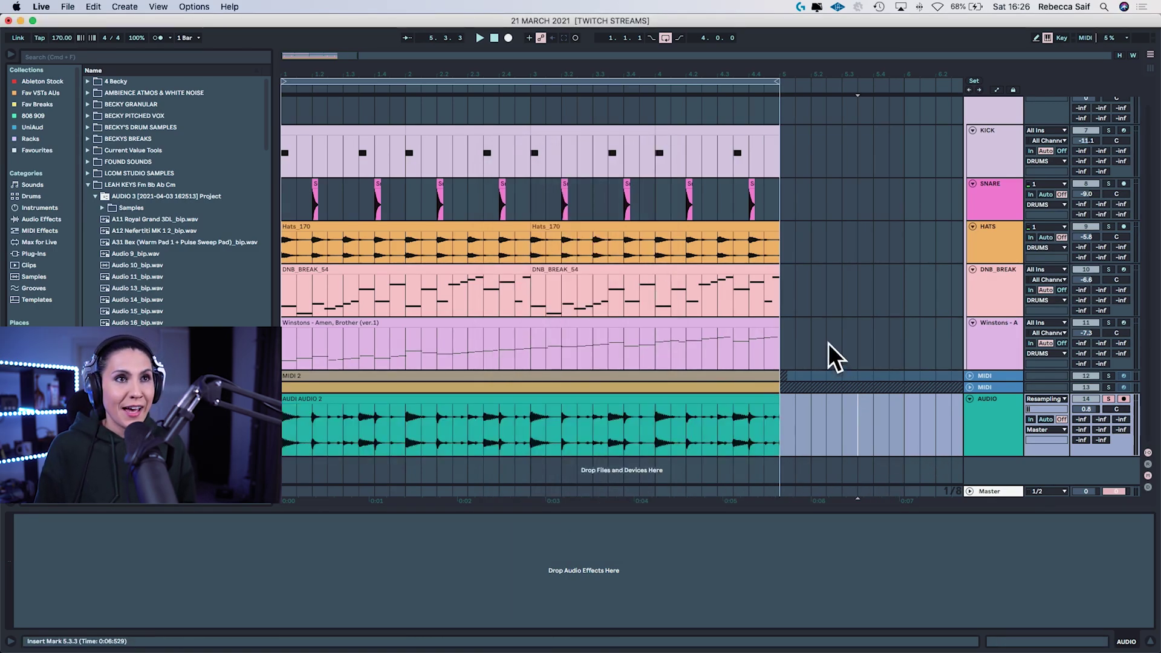
pyautogui.scroll(1, 828, 339)
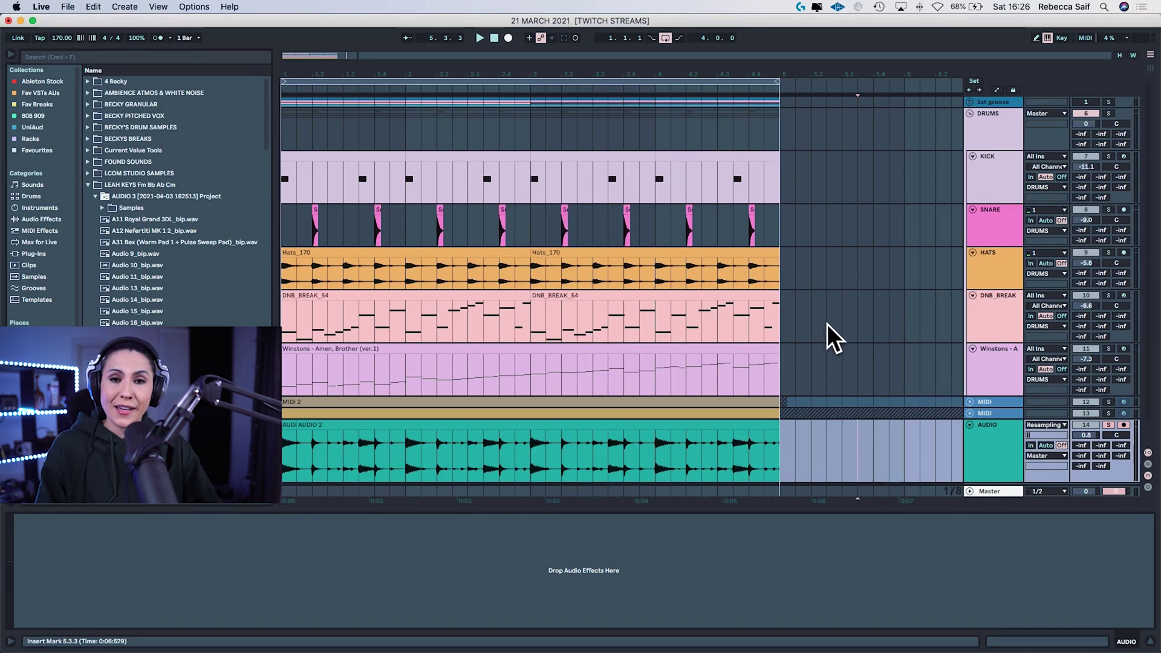